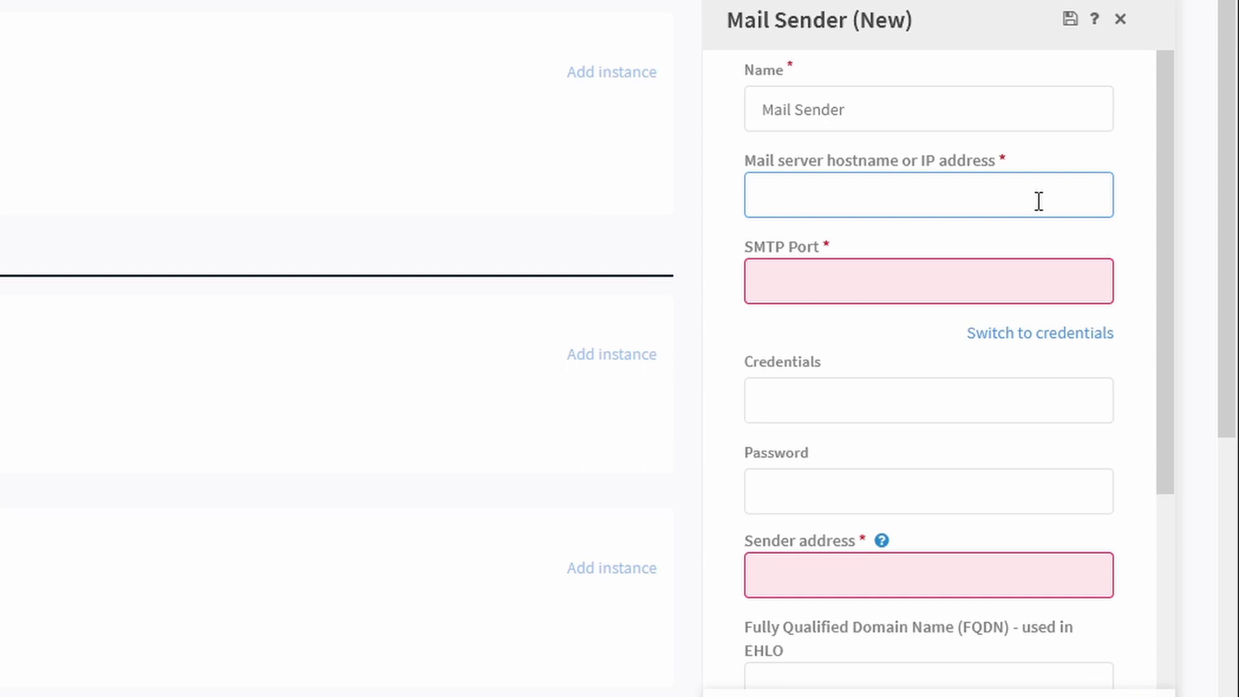
Enter SMTP server smtp.zoho.com, port 465, the mail account login and the pasted password.
type("smtp.zoho.com")
key("Tab")
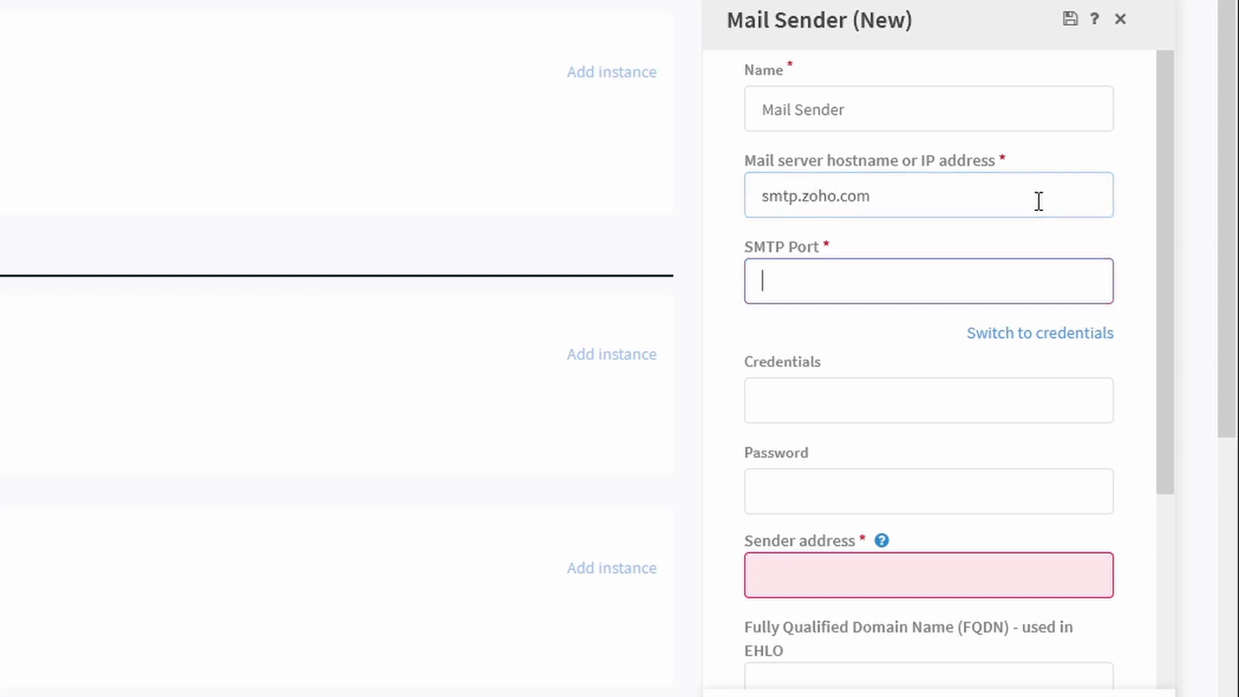
type("465")
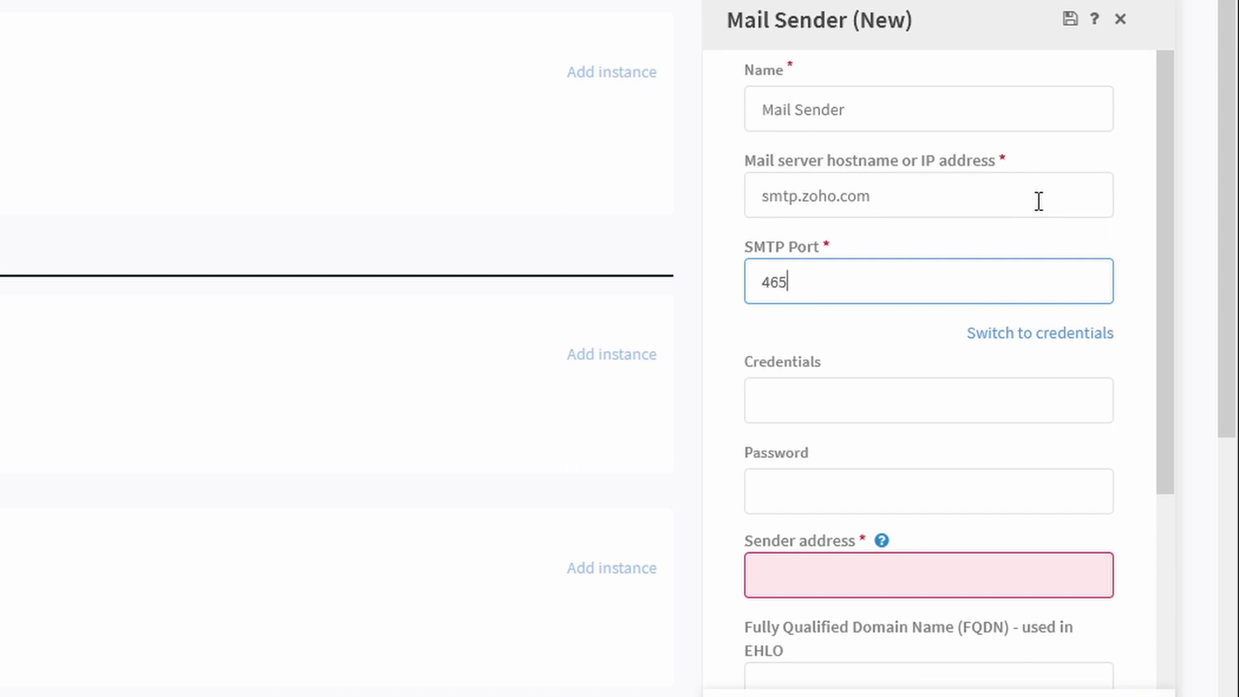
left_click(908, 408)
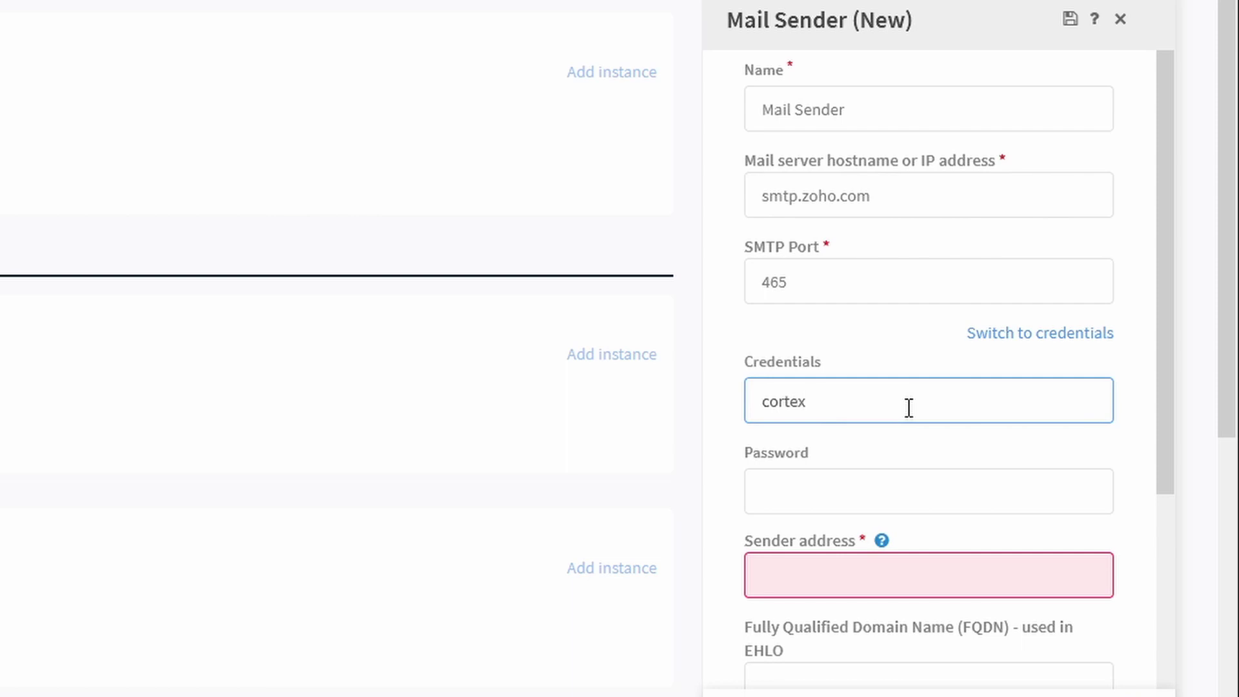
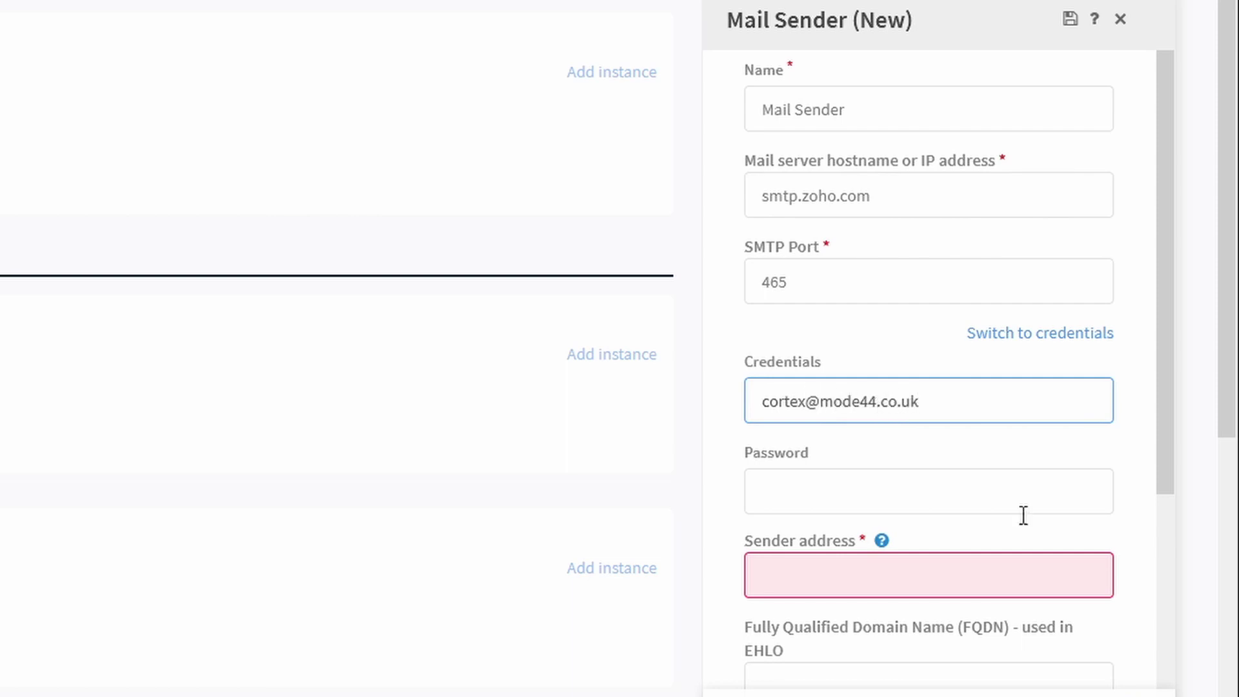
left_click(870, 480)
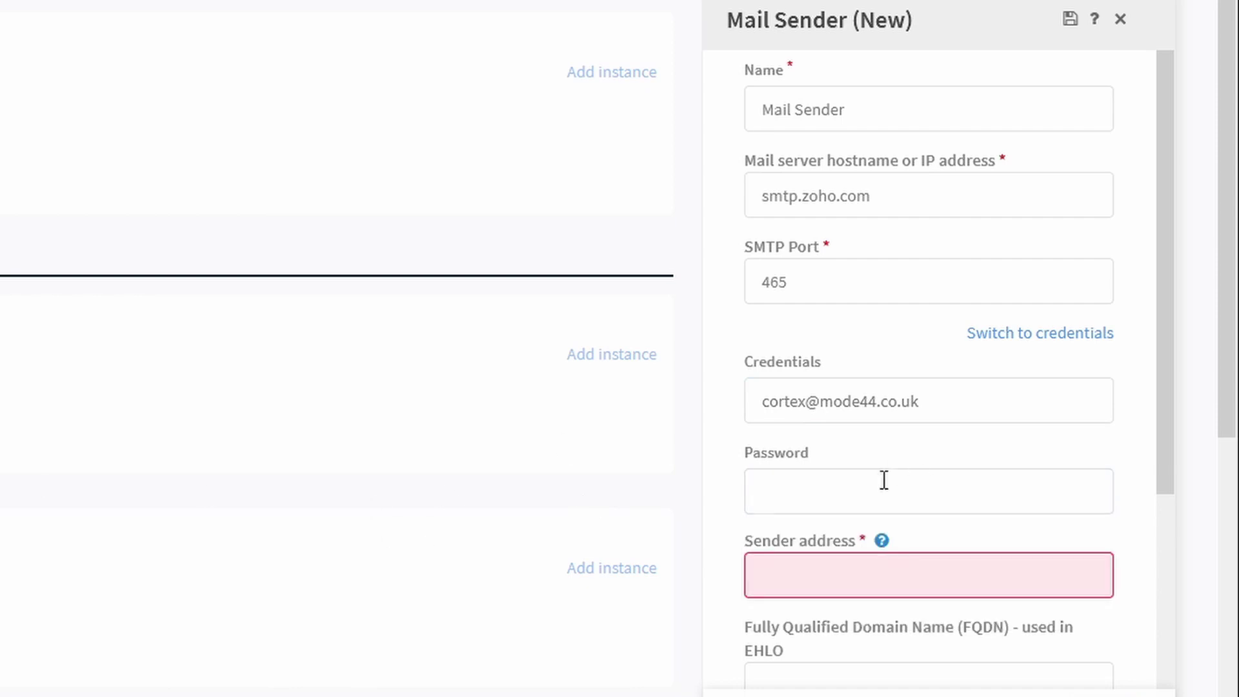
left_click(768, 505)
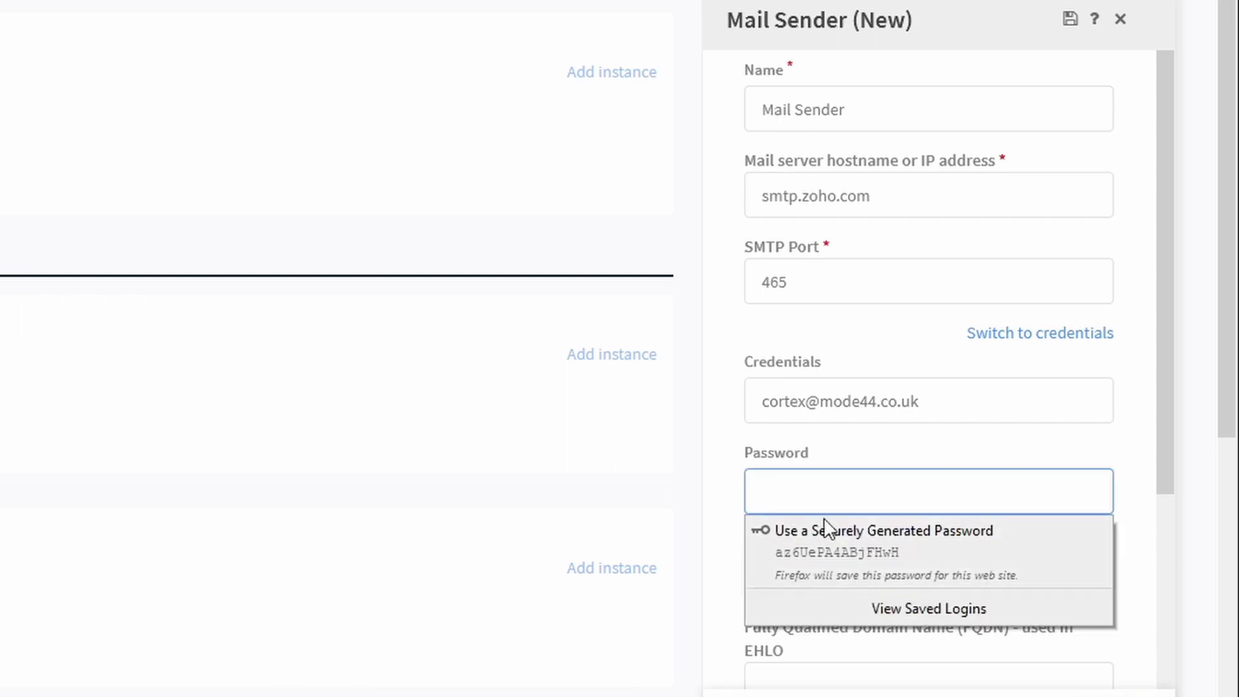
right_click(797, 494)
left_click(852, 648)
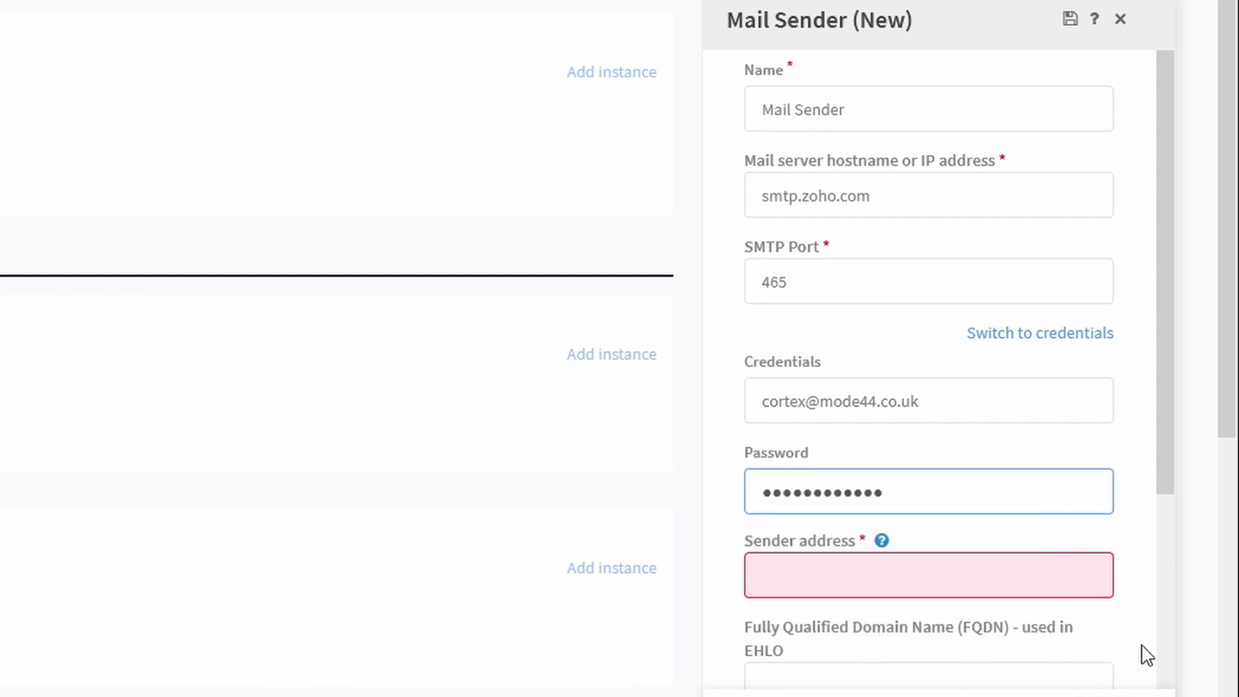
Fill in the sender e-mail address, choose SSL/TLS connection security and save the instance.
left_click(1027, 589)
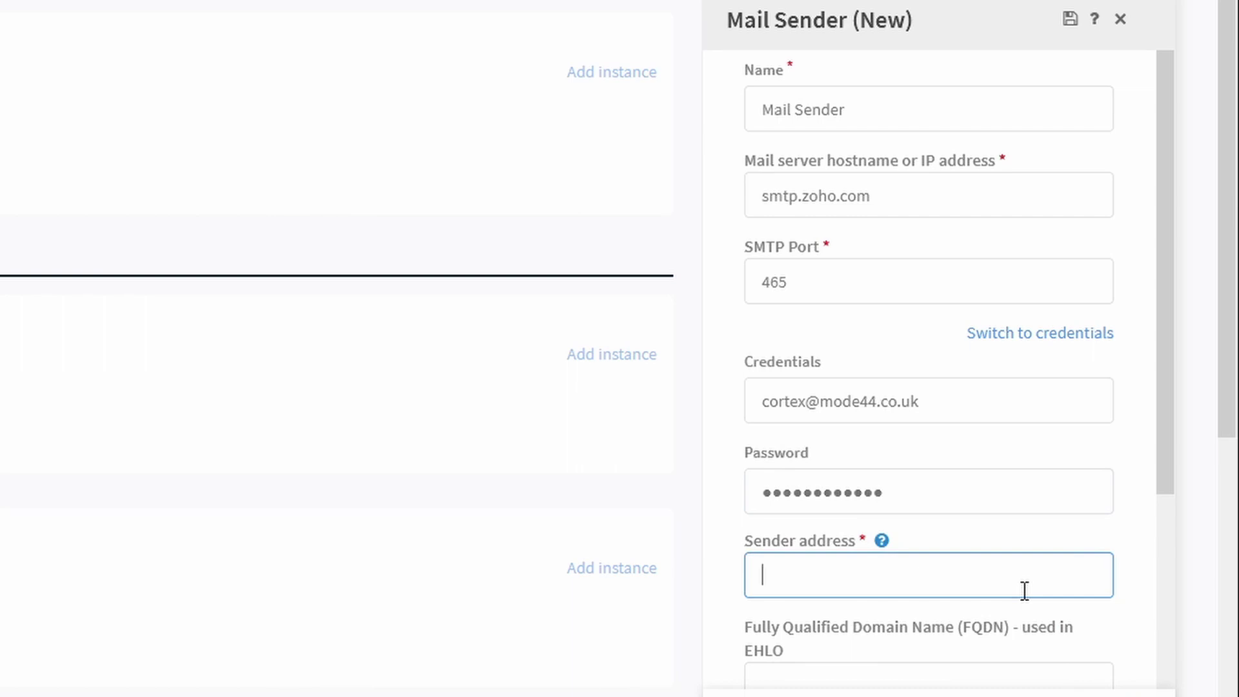
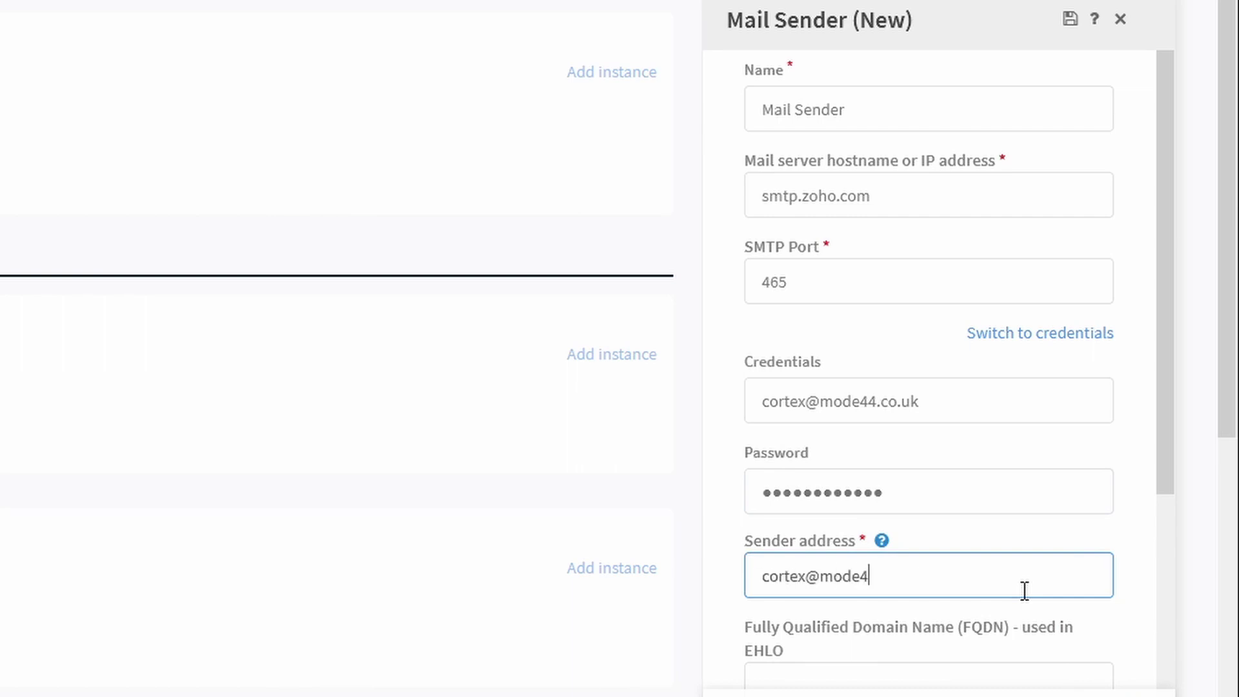
scroll(1093, 433, "down", 5)
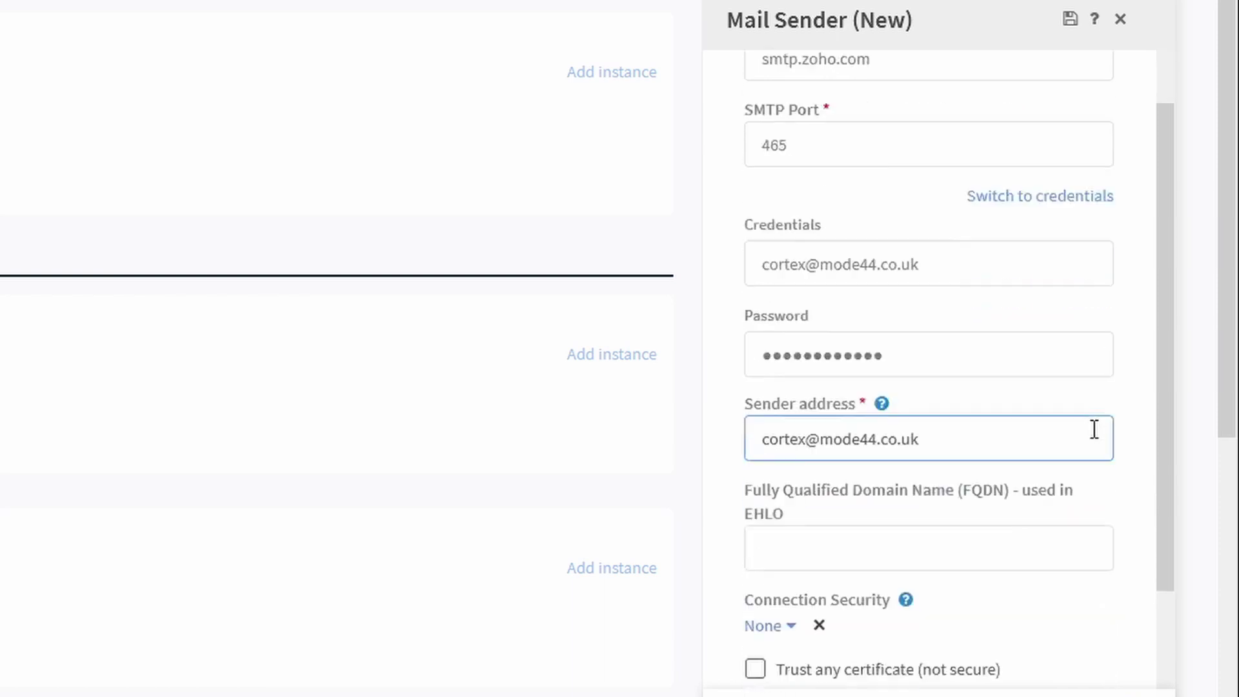
left_click(777, 442)
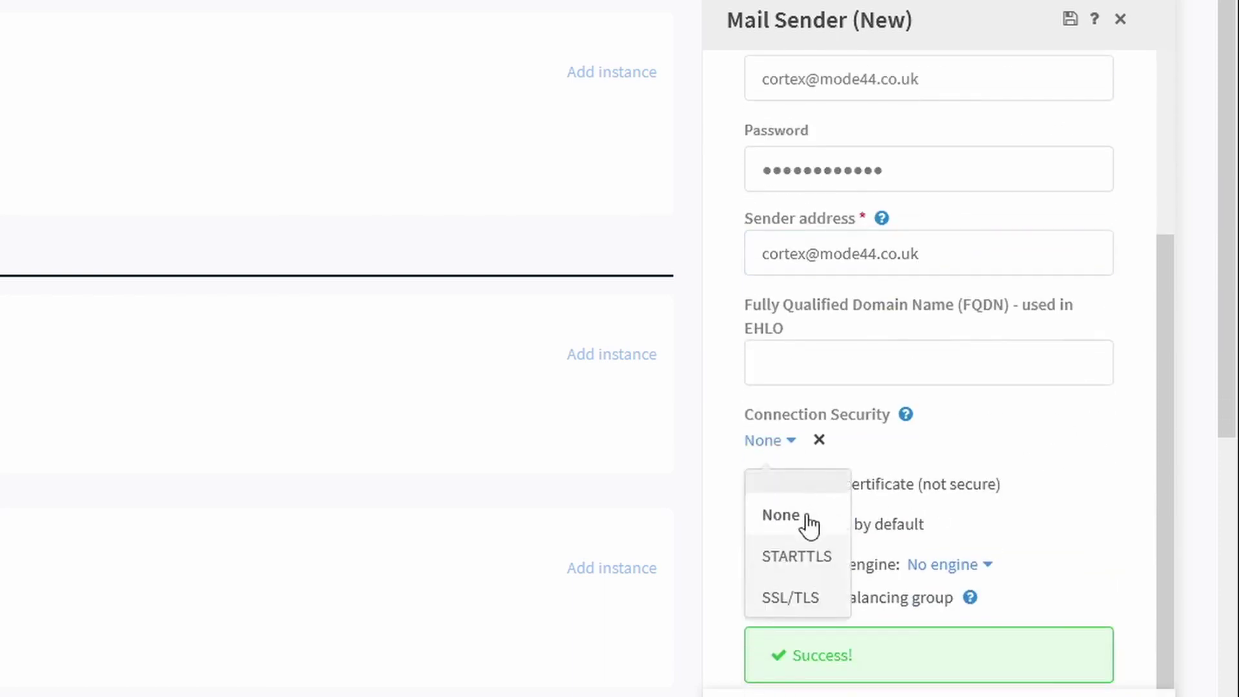
left_click(805, 593)
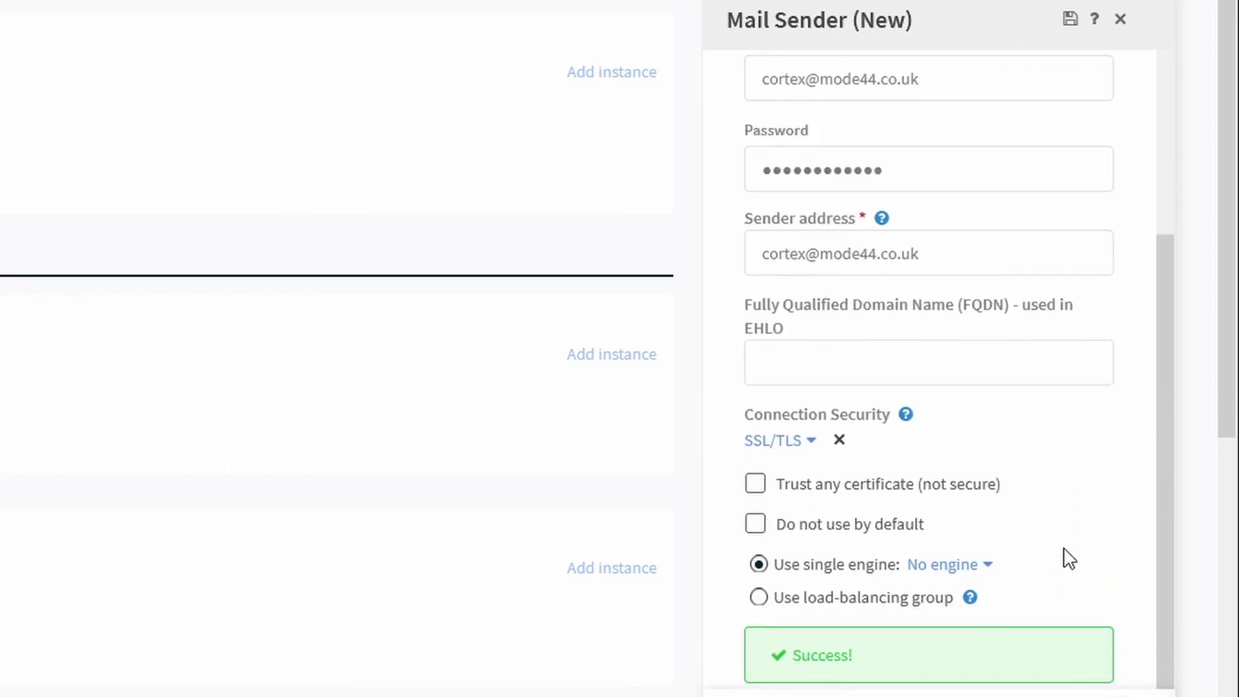
left_click(1123, 692)
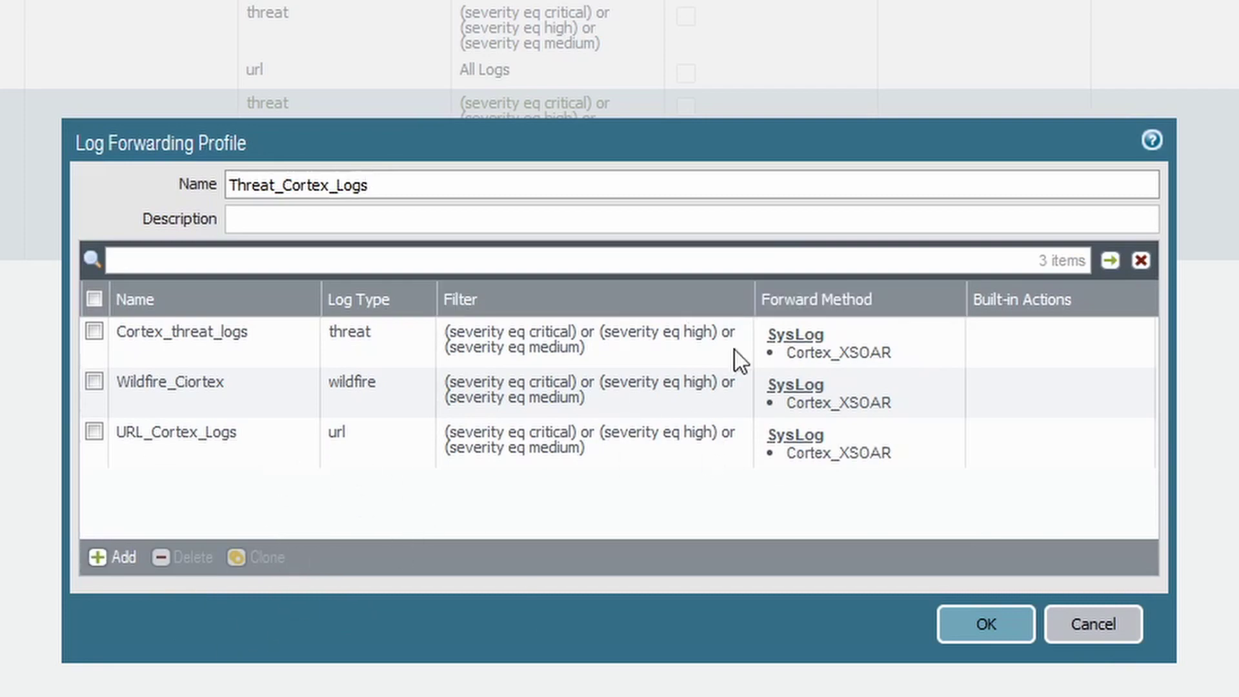
Close the Threat_Cortex_Logs log forwarding profile without changes.
left_click(1091, 626)
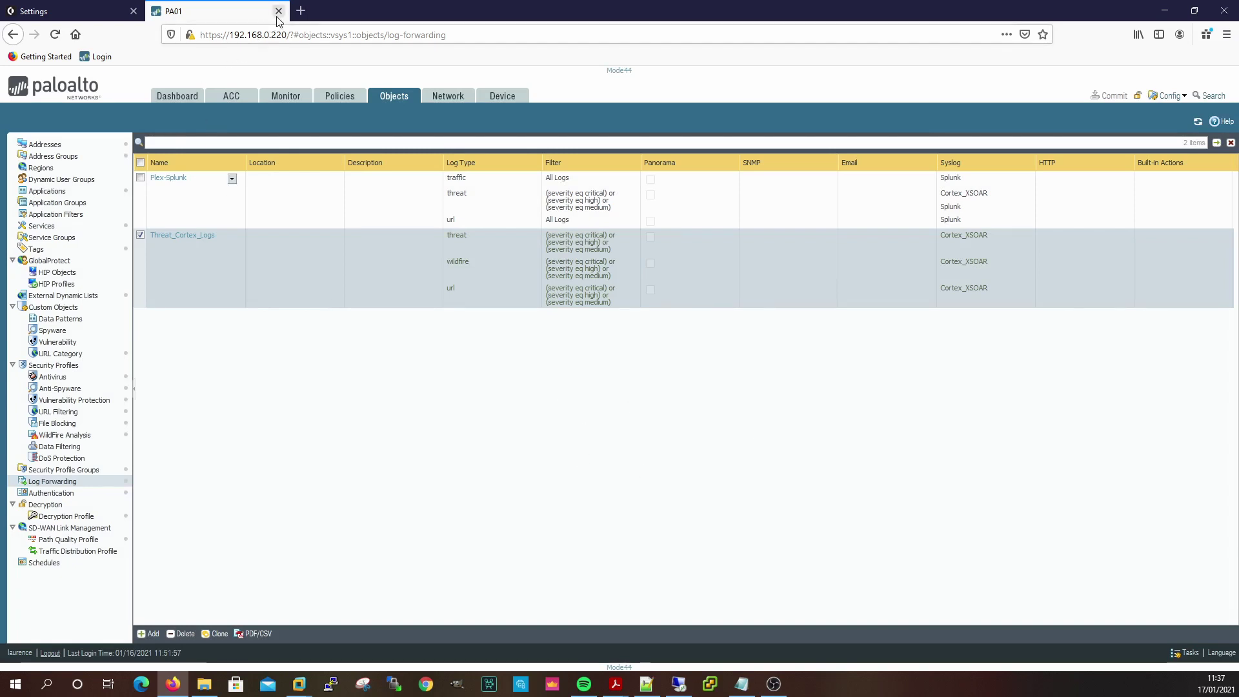
Log out of PAN-OS and add a Syslog instance named 'Firewall Logs' in XSOAR.
left_click(50, 654)
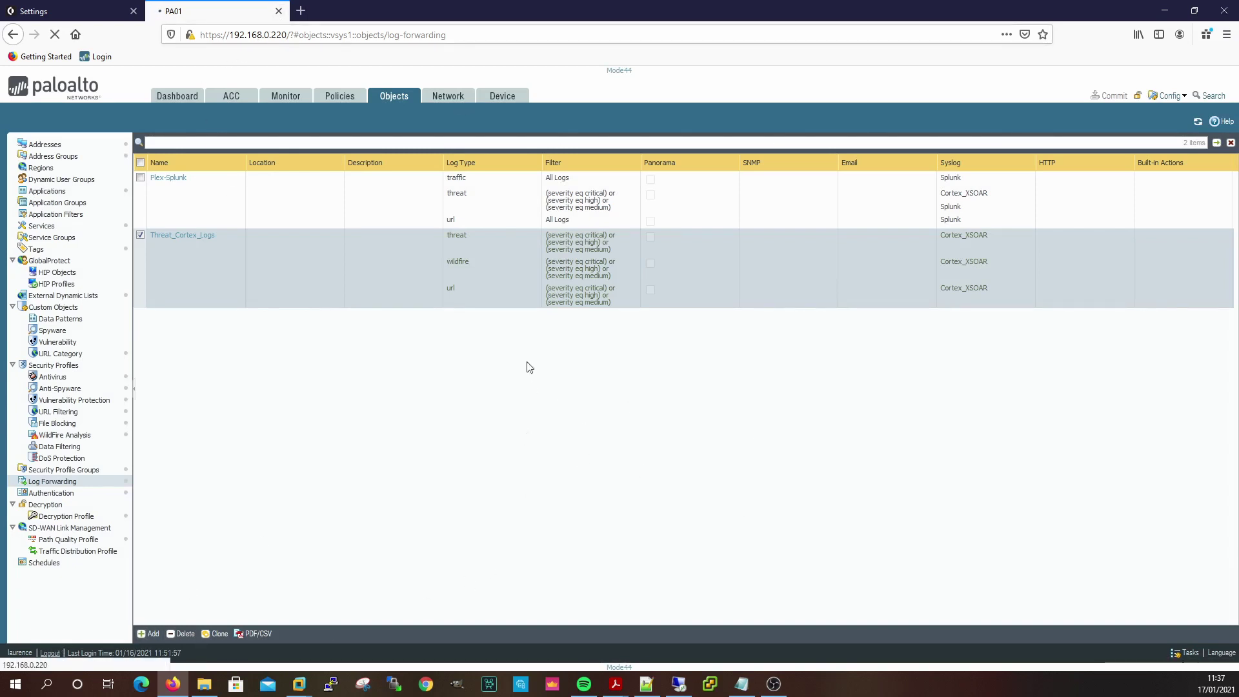
left_click(83, 11)
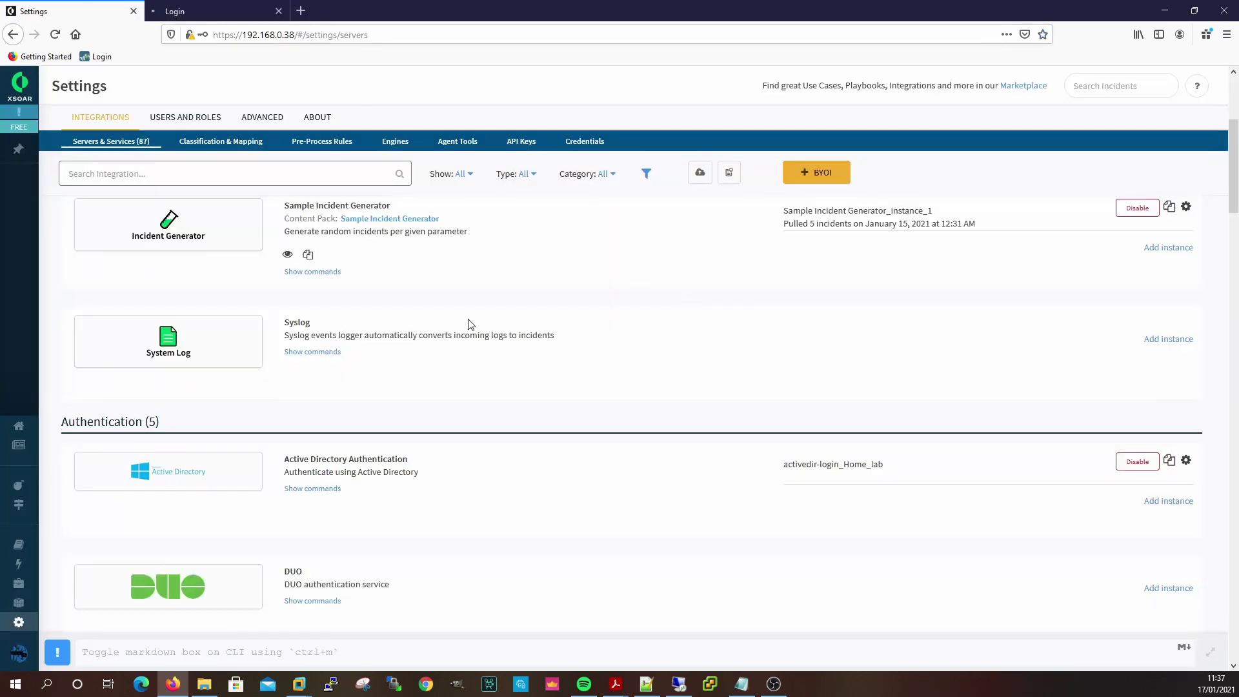
left_click(1169, 339)
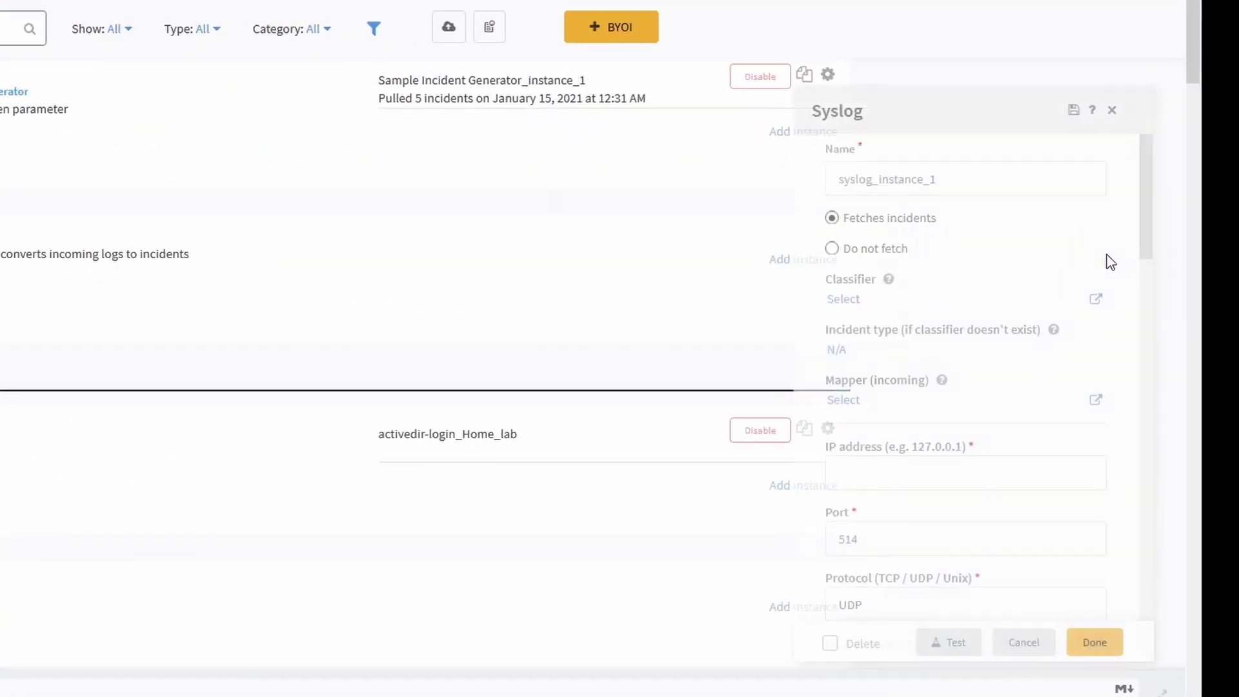
double_click(965, 178)
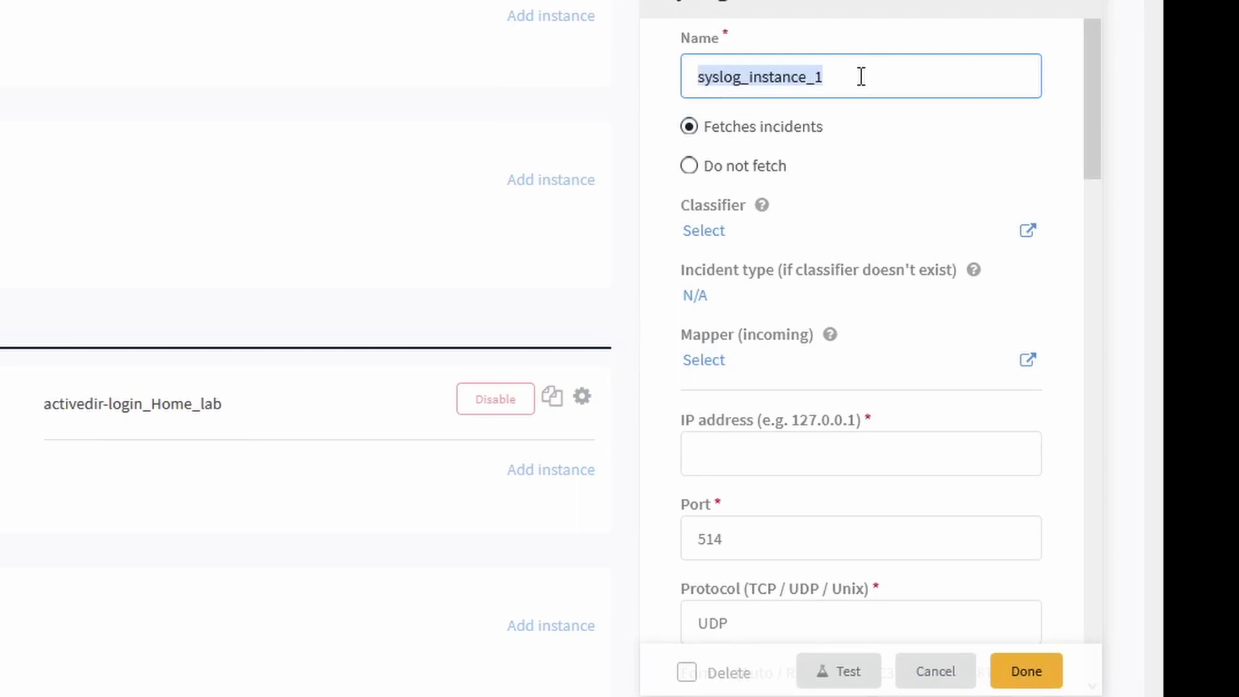
type("Firewall")
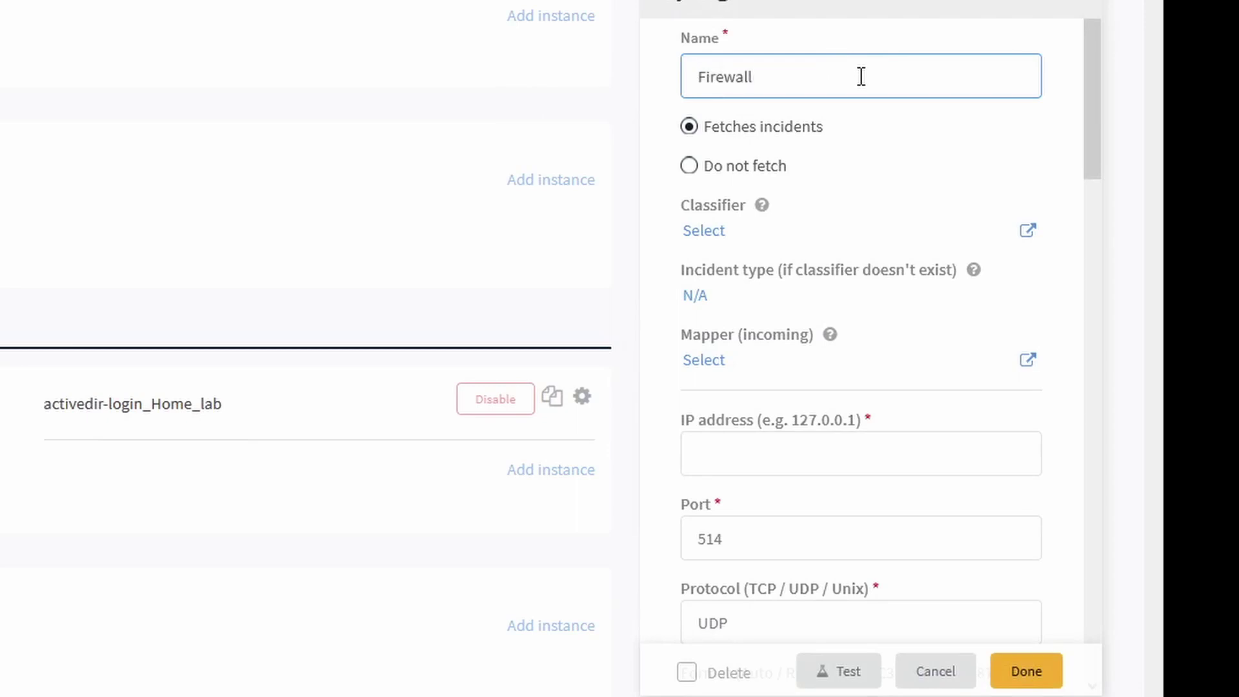
type(" Logs")
Set the instance's listening IP to 0.0.0.0 and port to 5140.
scroll(777, 302, "down", 2)
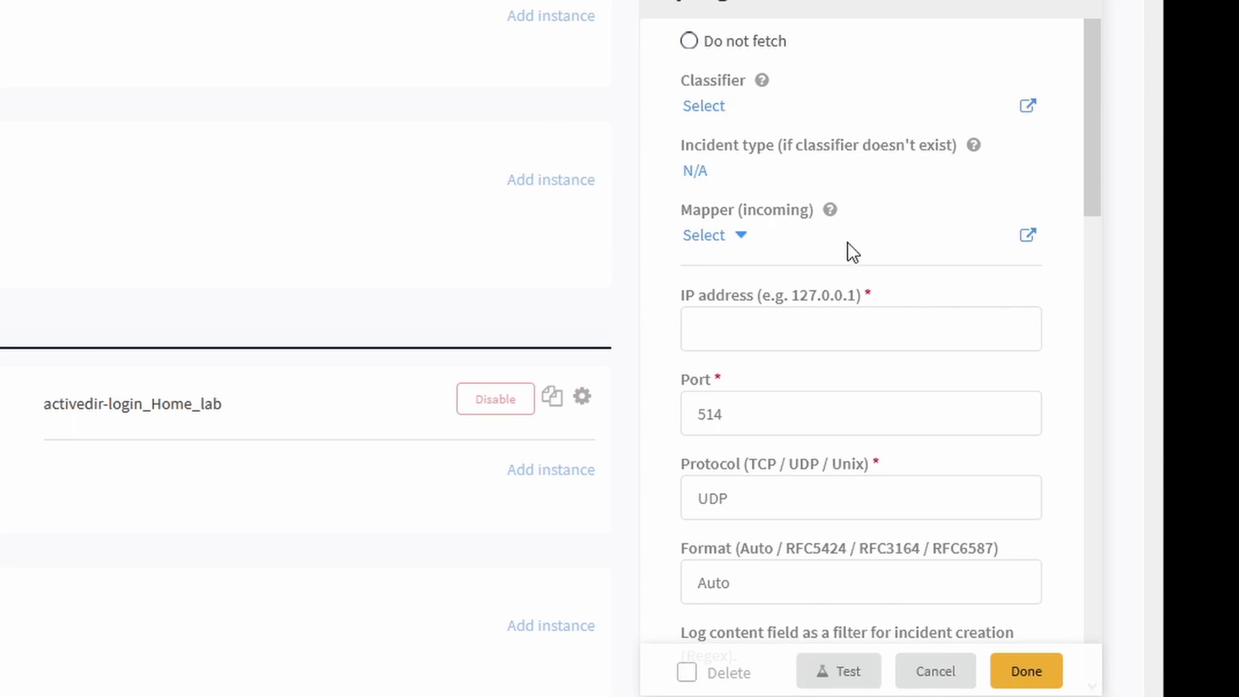
scroll(860, 264, "down", 2)
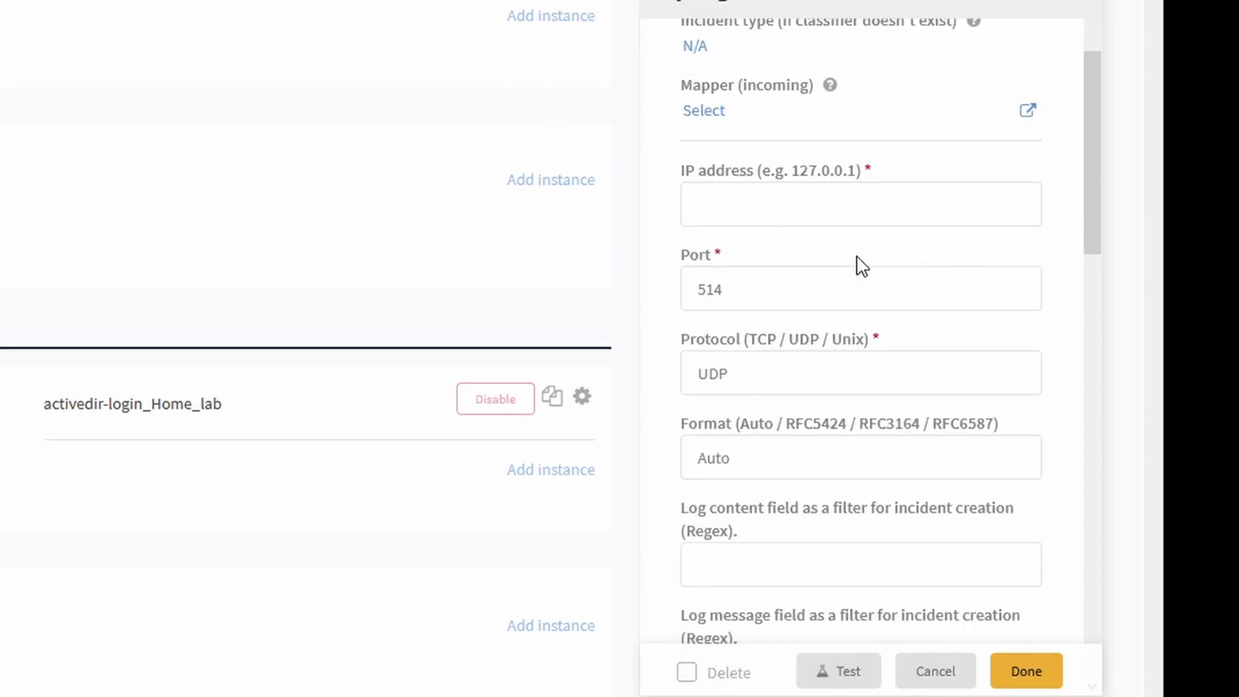
left_click(927, 205)
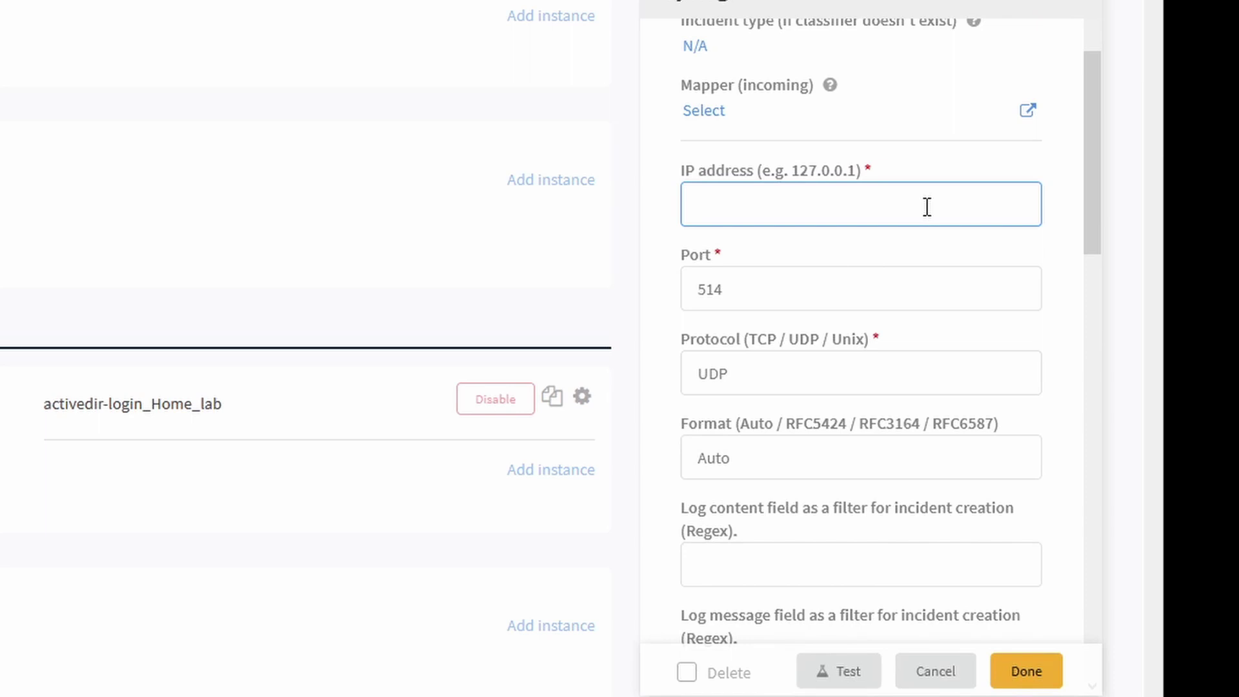
type("0.0.0.0")
key("Tab")
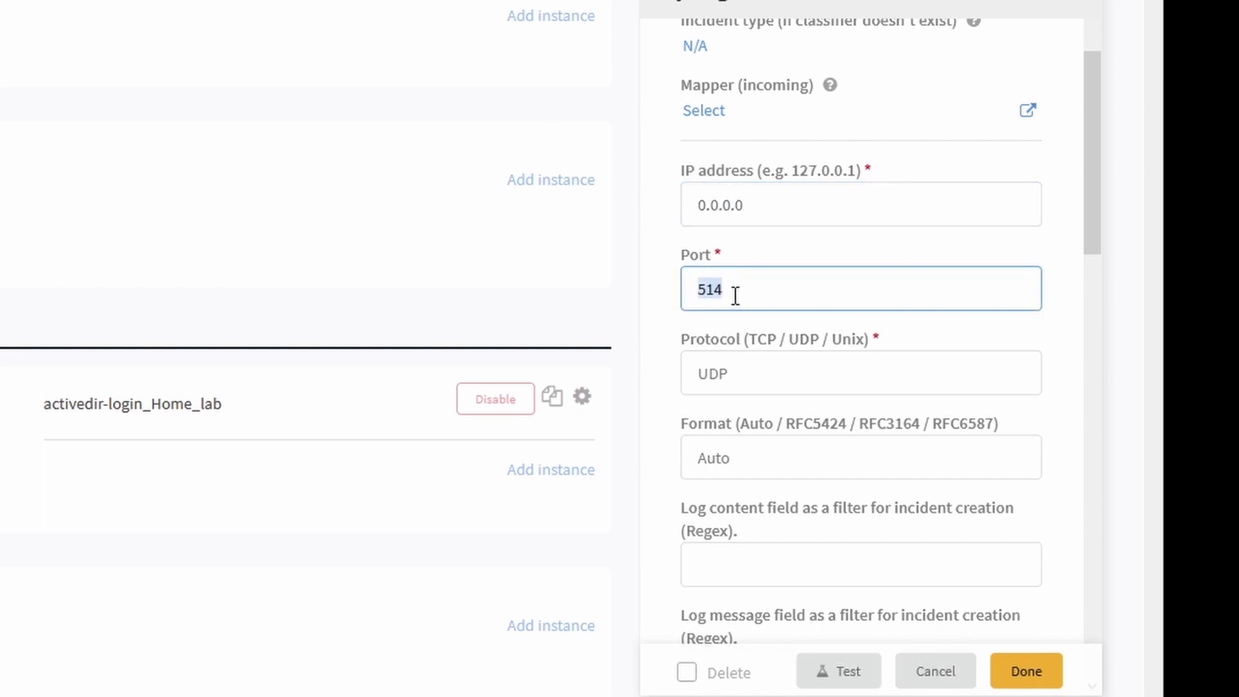
type("5140")
scroll(833, 381, "down", 5)
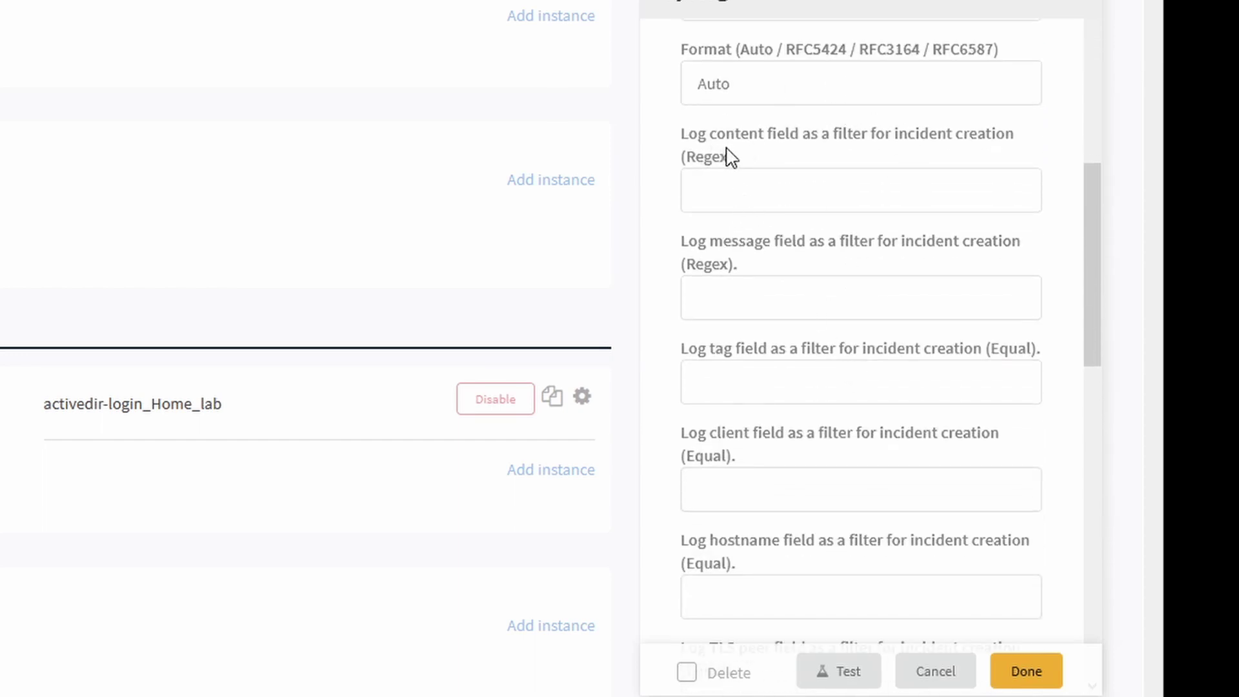
Set the log content filter to THREAT and facility filter to 0, then save the Firewall Logs instance.
left_click(913, 189)
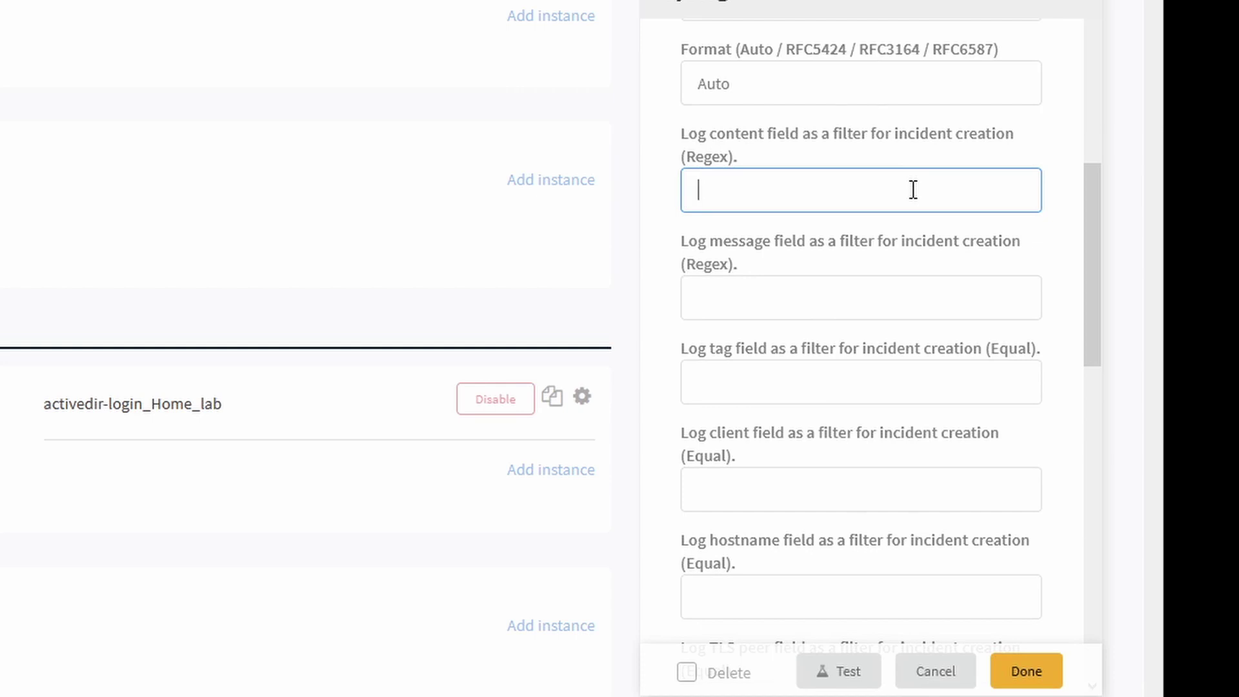
type("THREAT")
scroll(985, 281, "down", 12)
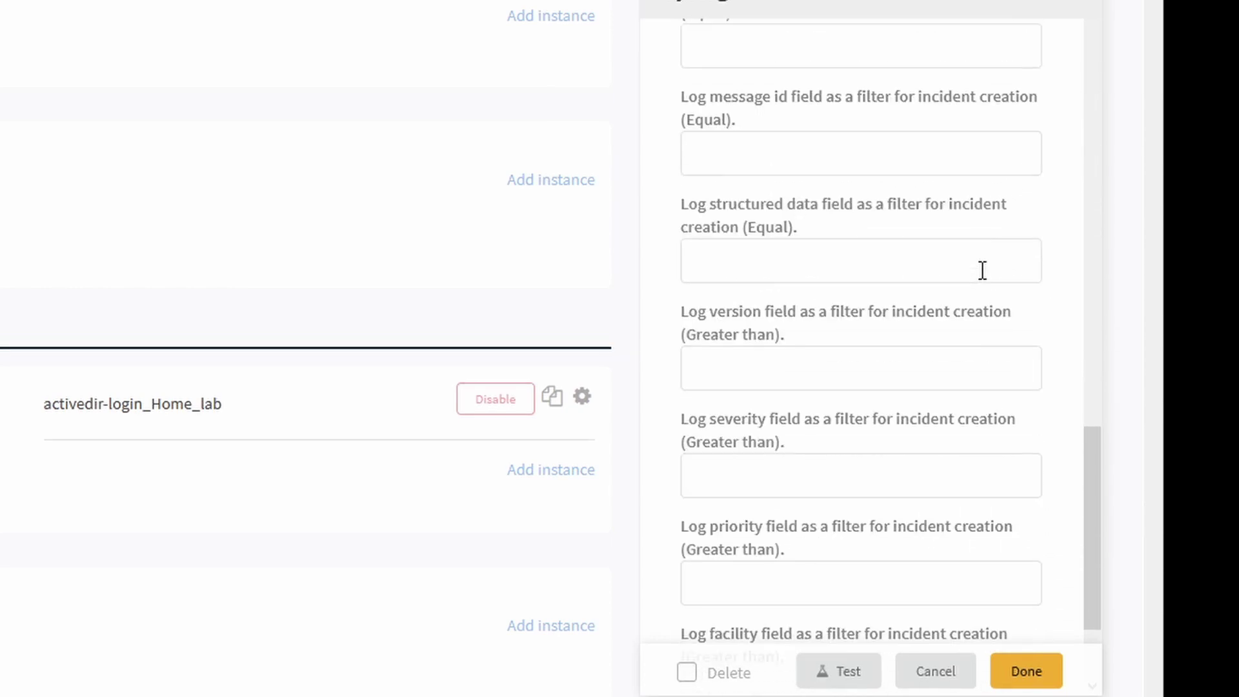
scroll(982, 270, "down", 2)
left_click(766, 539)
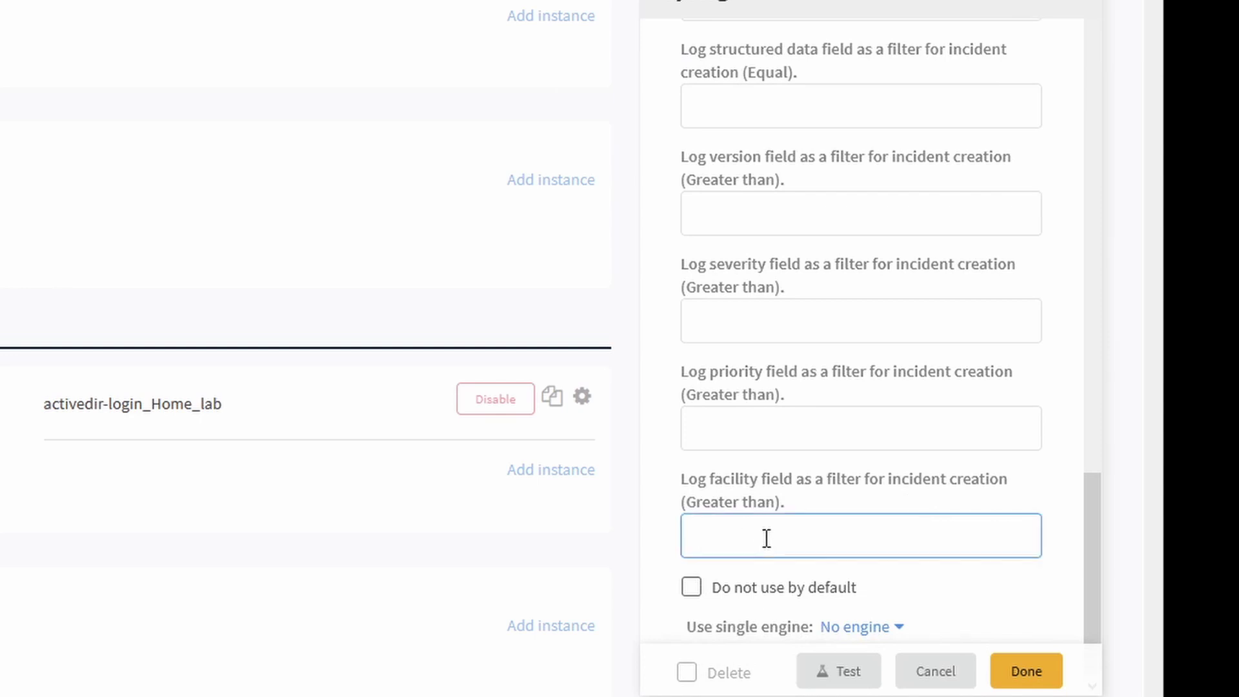
type("0")
scroll(954, 517, "up", 11)
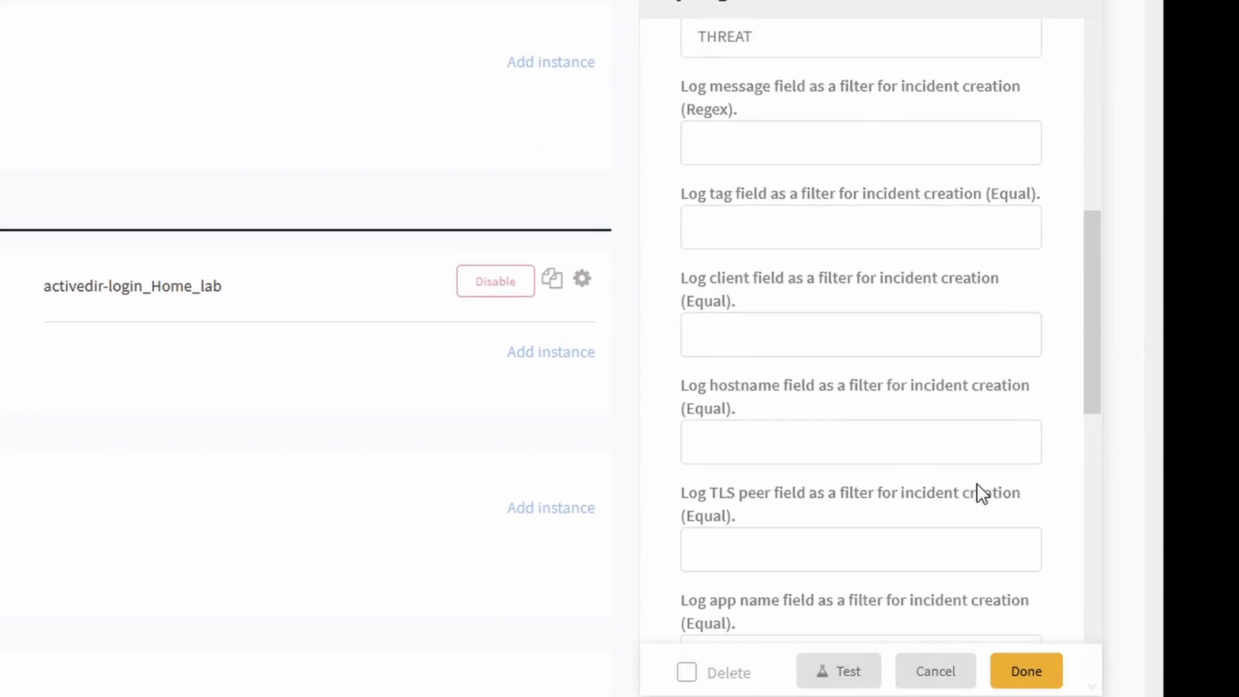
scroll(928, 471, "up", 7)
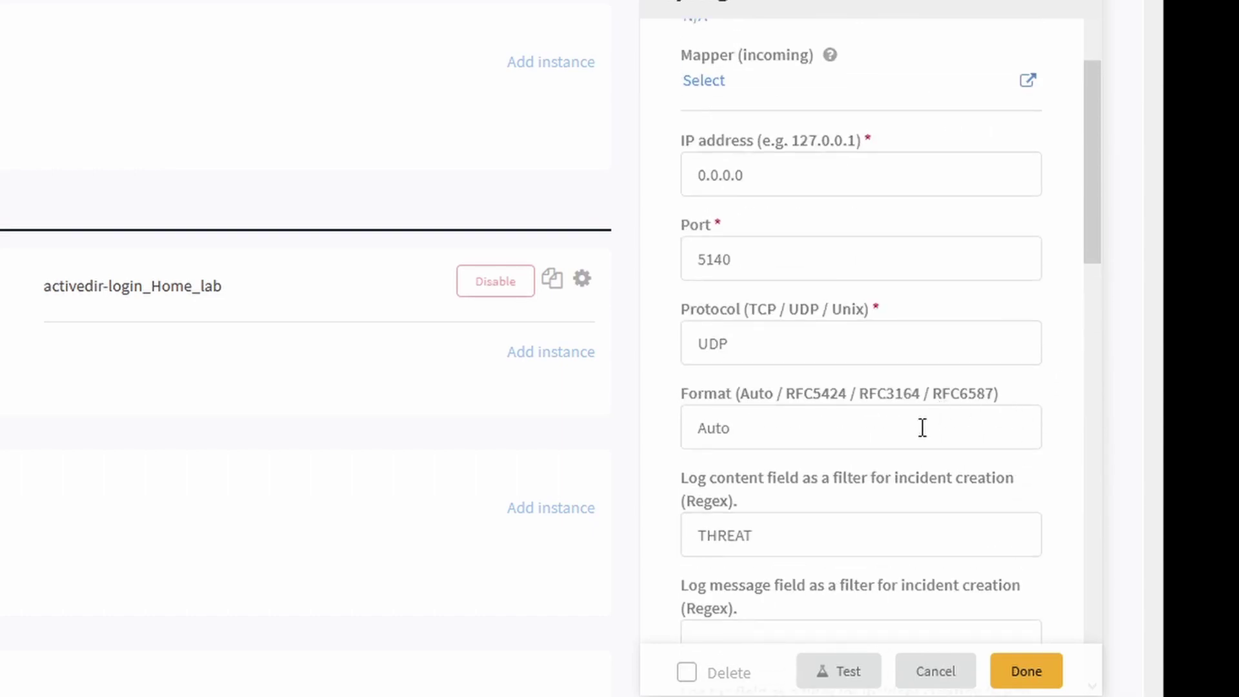
scroll(962, 365, "up", 2)
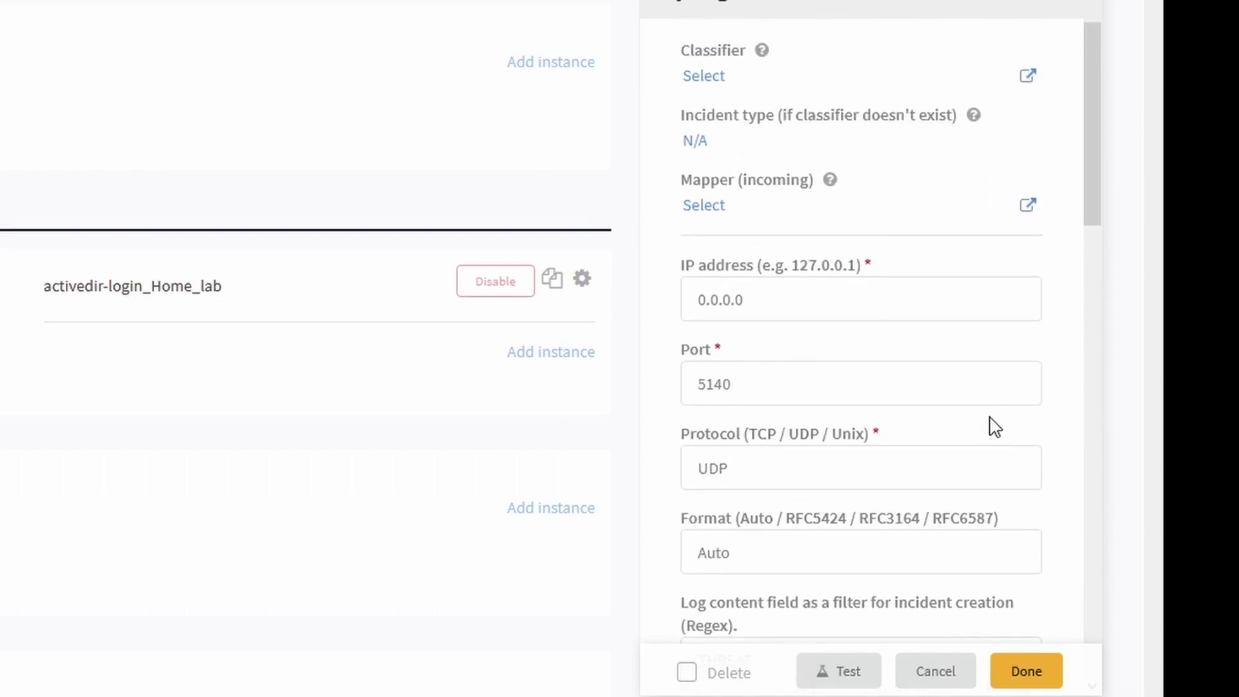
left_click(1029, 671)
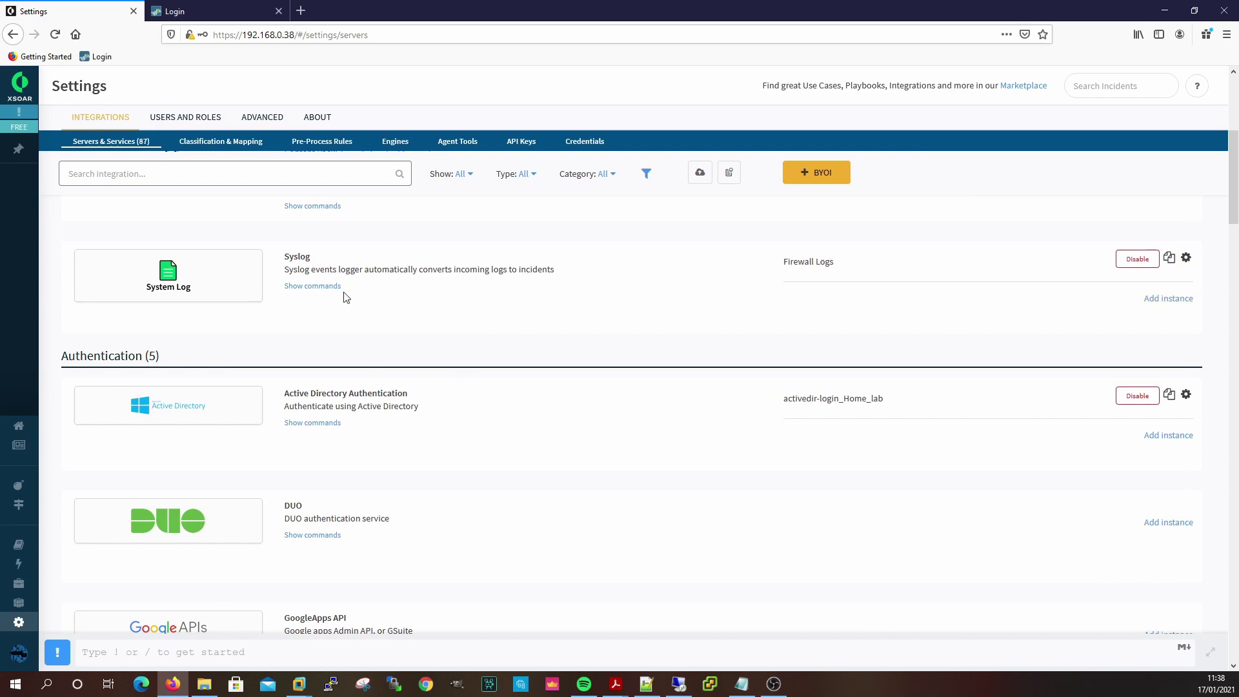
left_click(1187, 258)
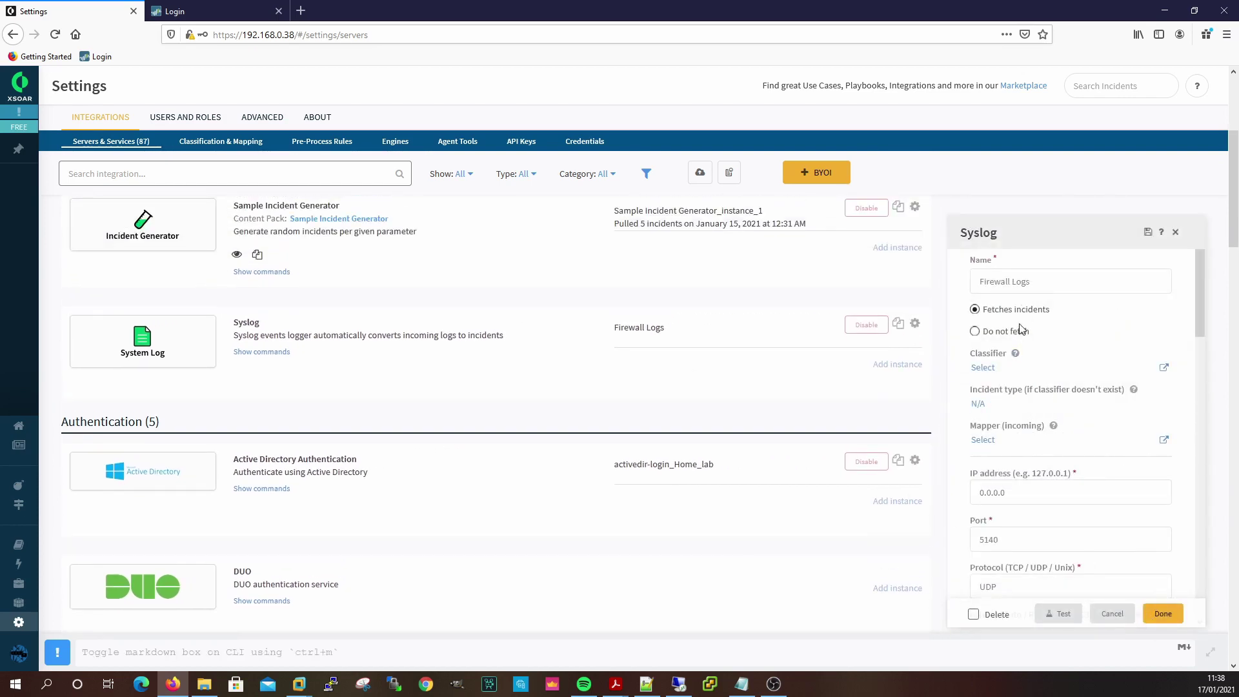
left_click(975, 331)
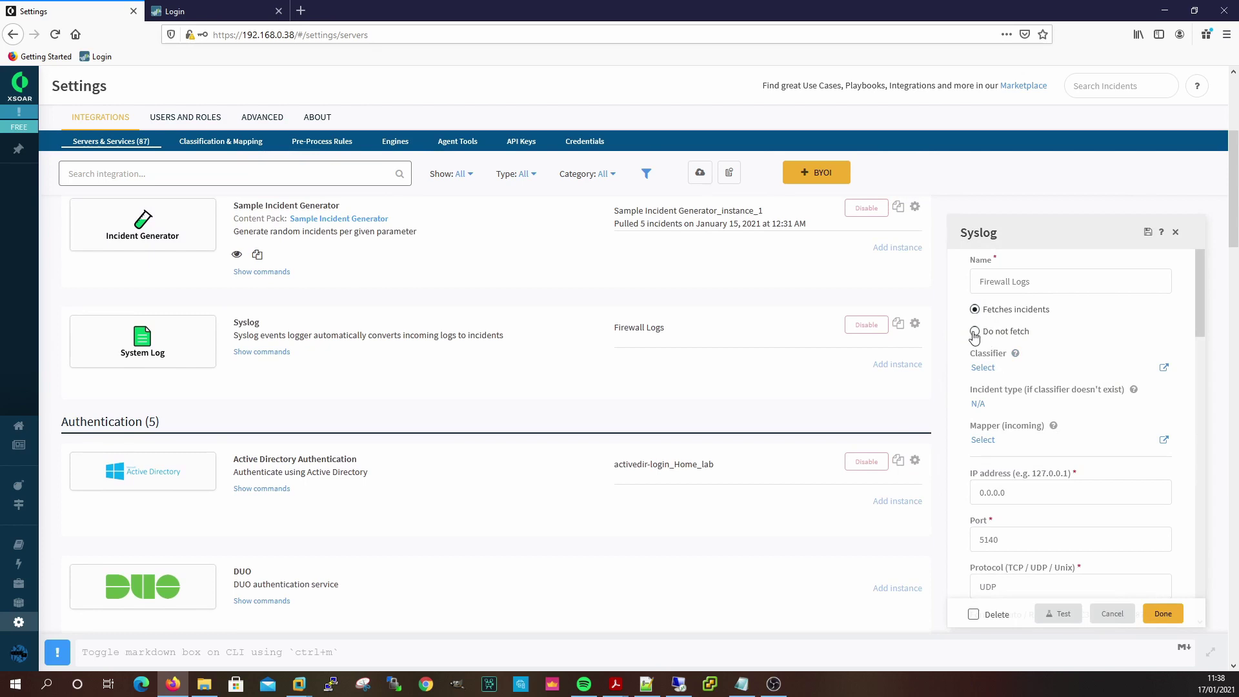
left_click(1163, 614)
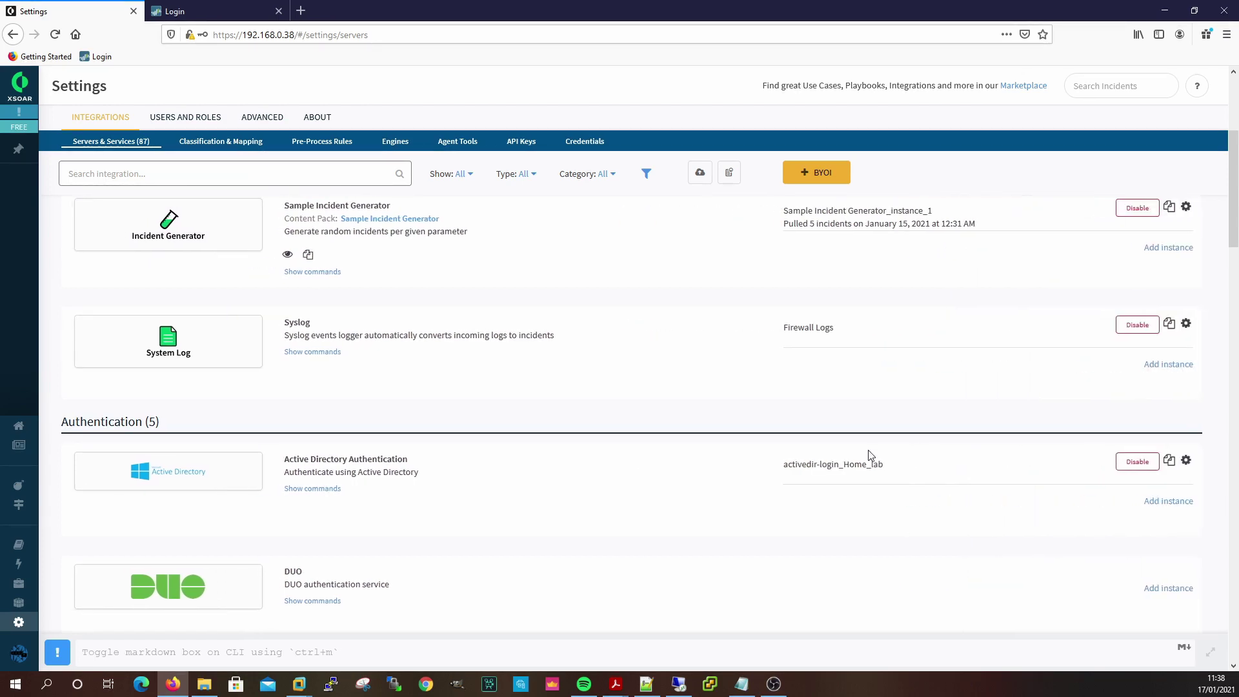
left_click(1186, 324)
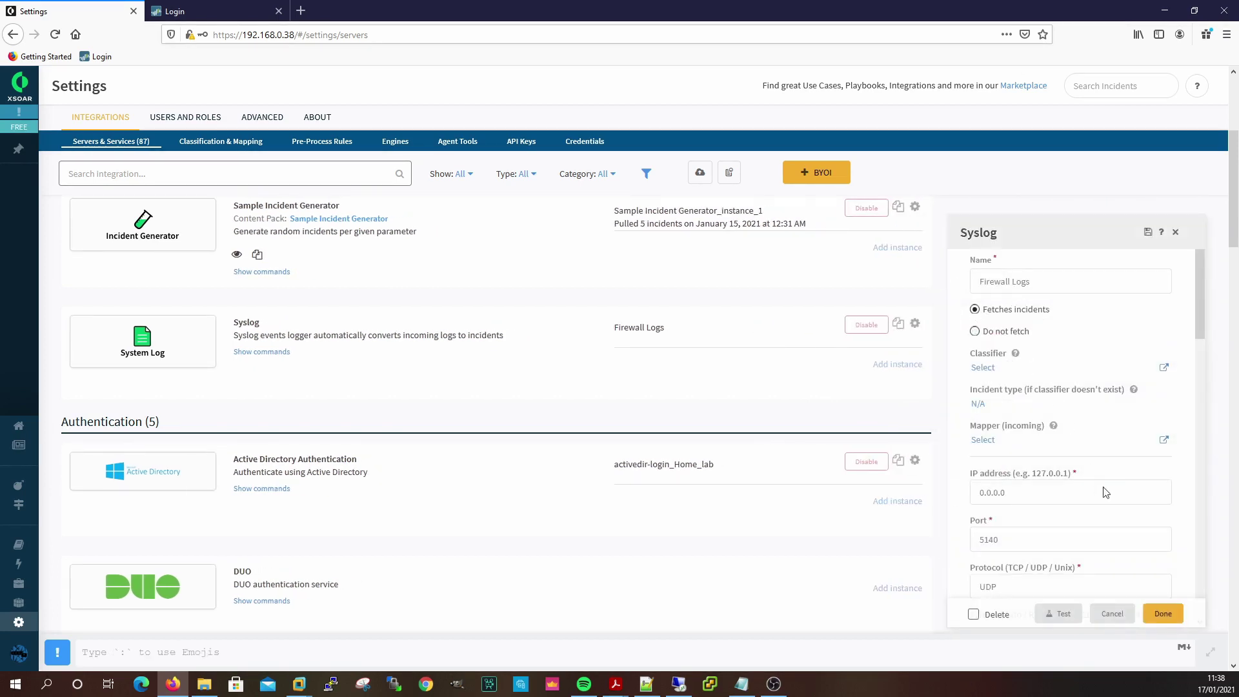
left_click(1158, 616)
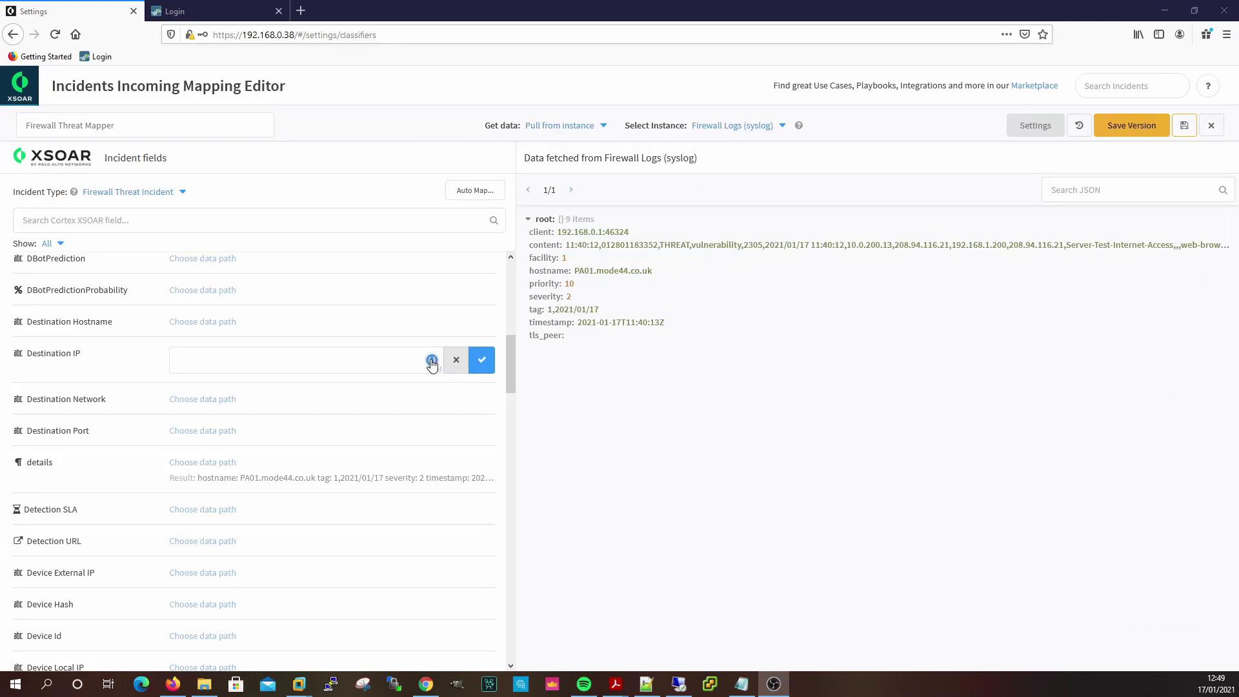
Set Destination IP's source data path to the content key.
left_click(429, 359)
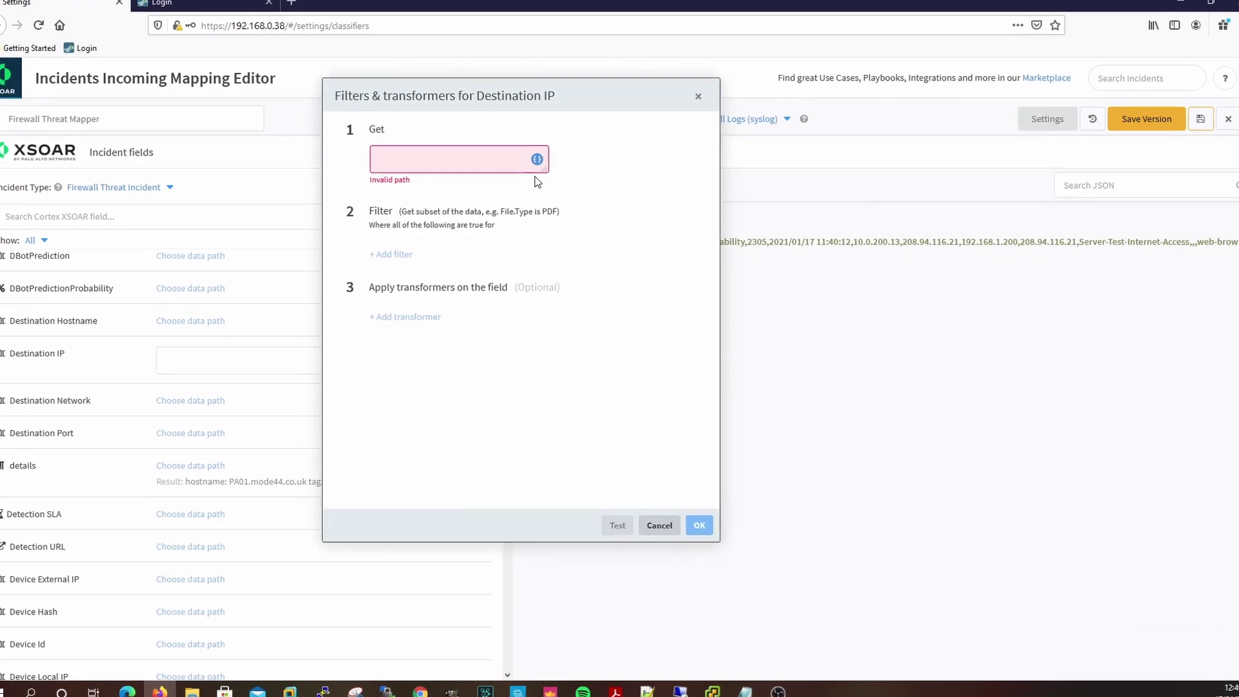
left_click(535, 166)
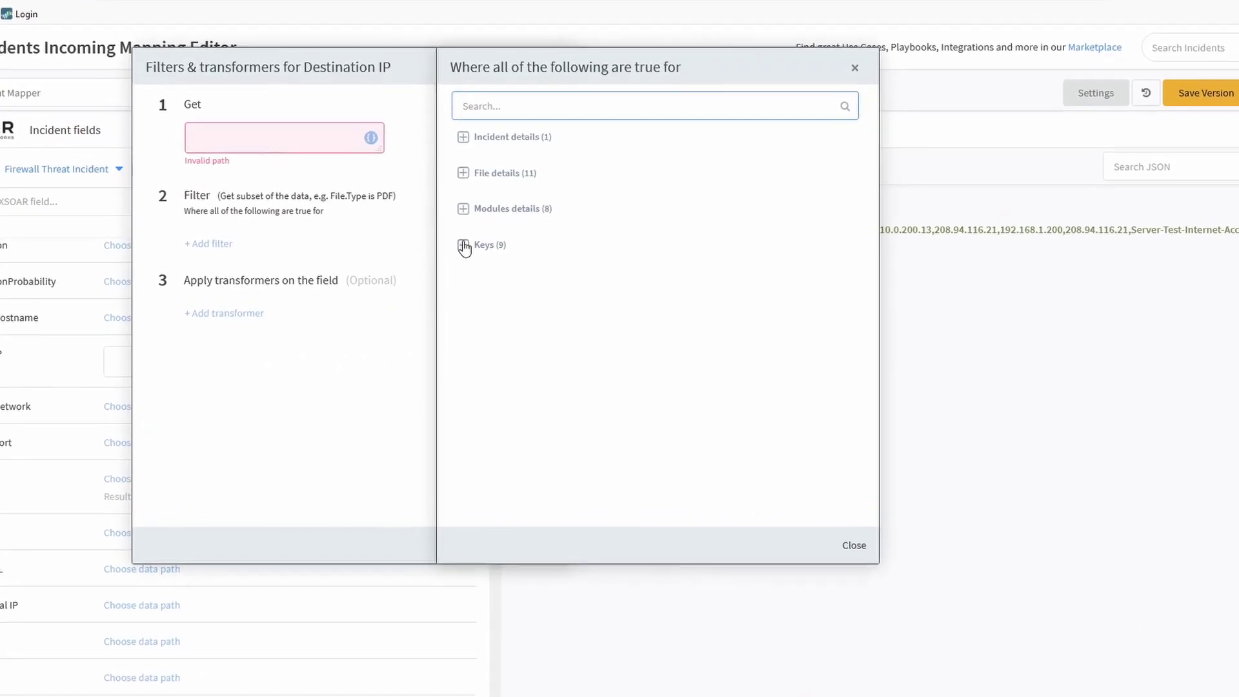
left_click(471, 250)
left_click(491, 284)
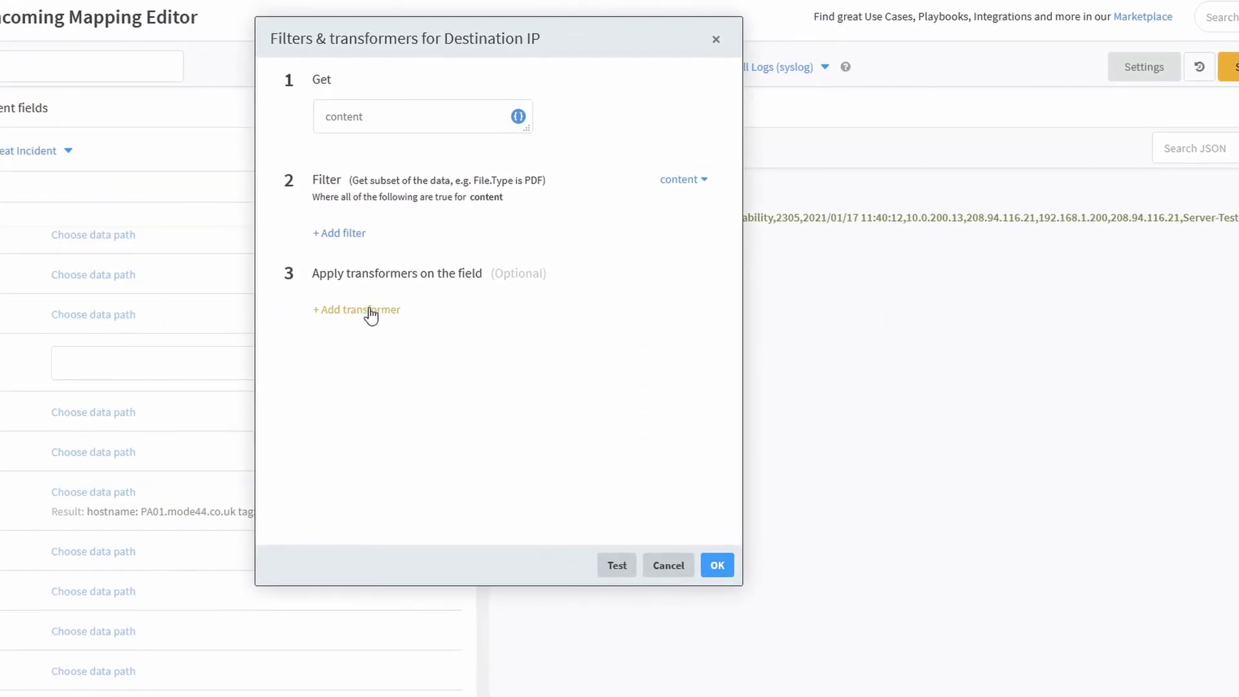
Add a Cut transformer with delimiter ',' and fields 7,8,9, testing as 10.0.200.13,208.94.116.21,192.168.1.200.
left_click(216, 311)
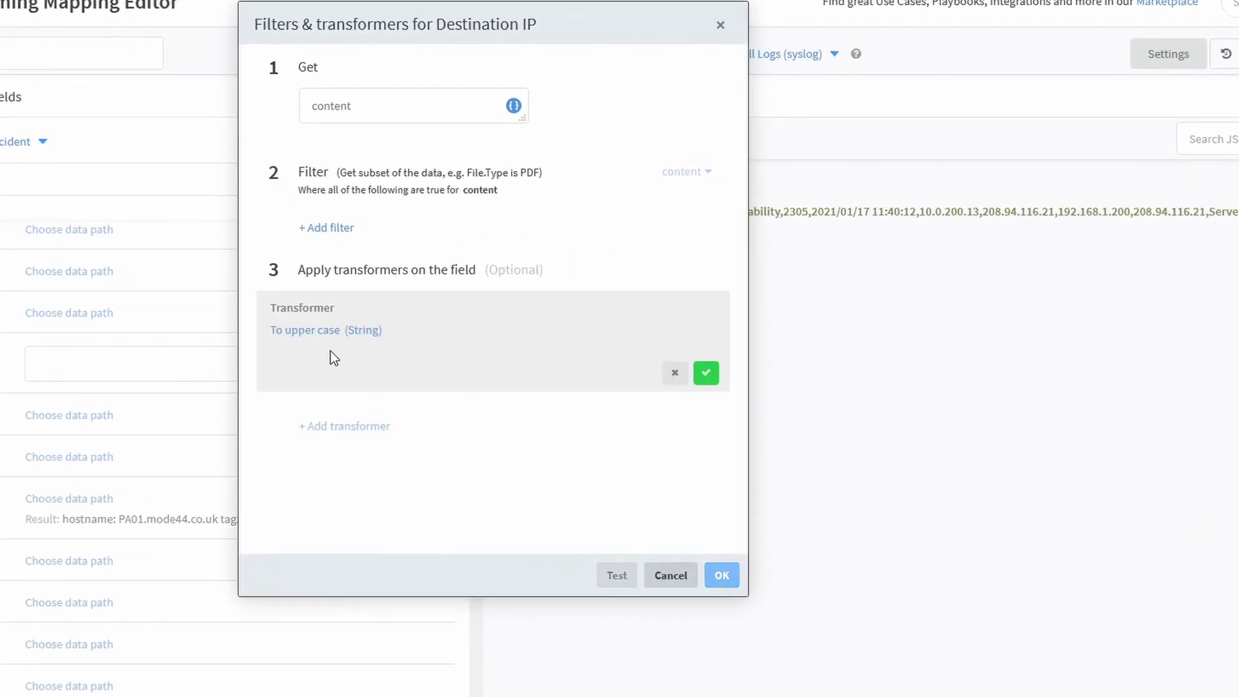
left_click(305, 331)
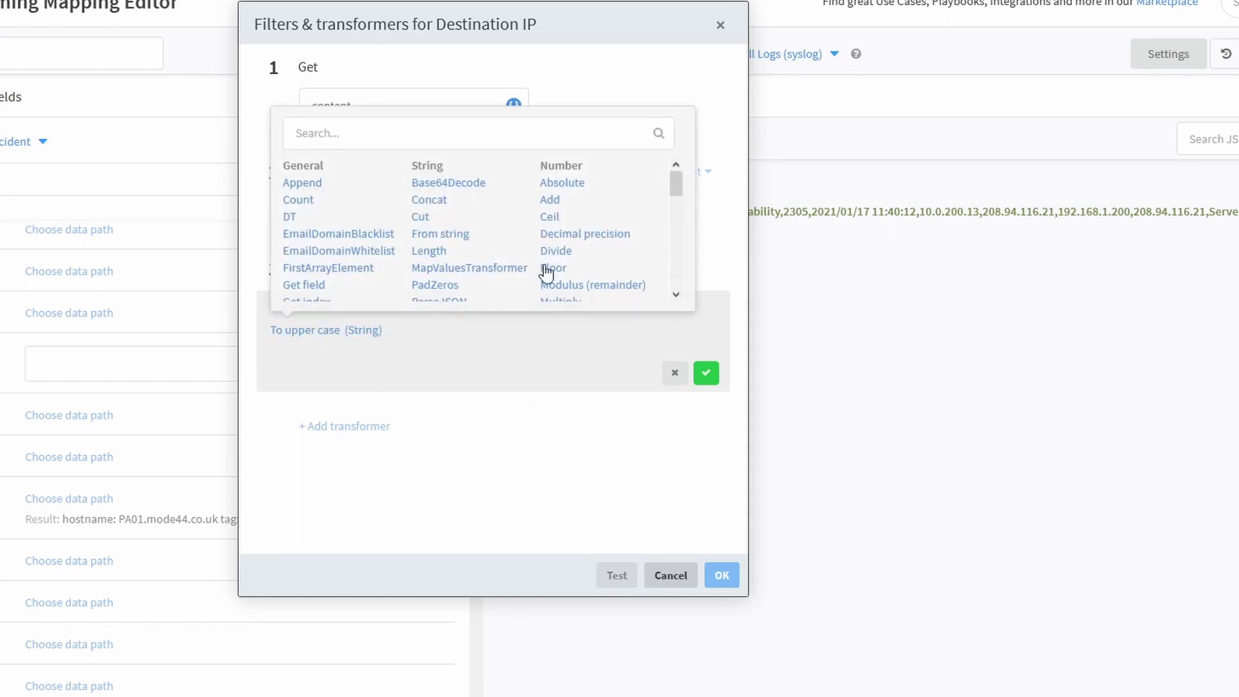
left_click(420, 217)
left_click(406, 383)
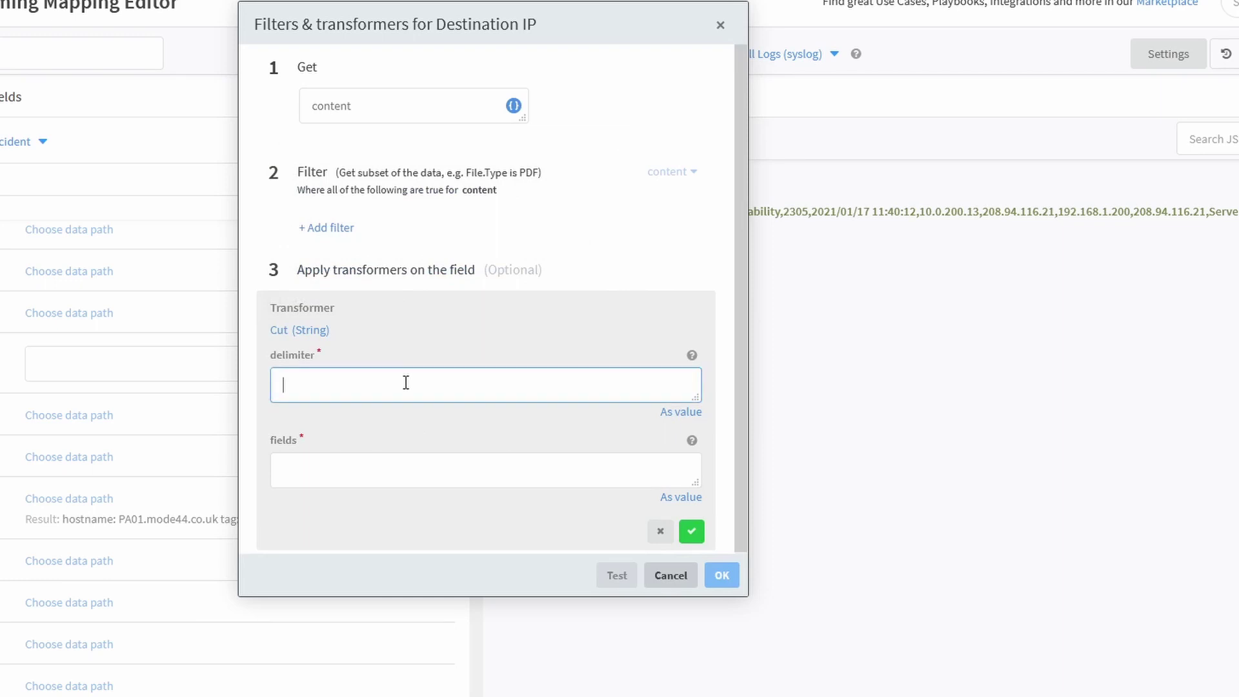
type(",")
left_click(460, 473)
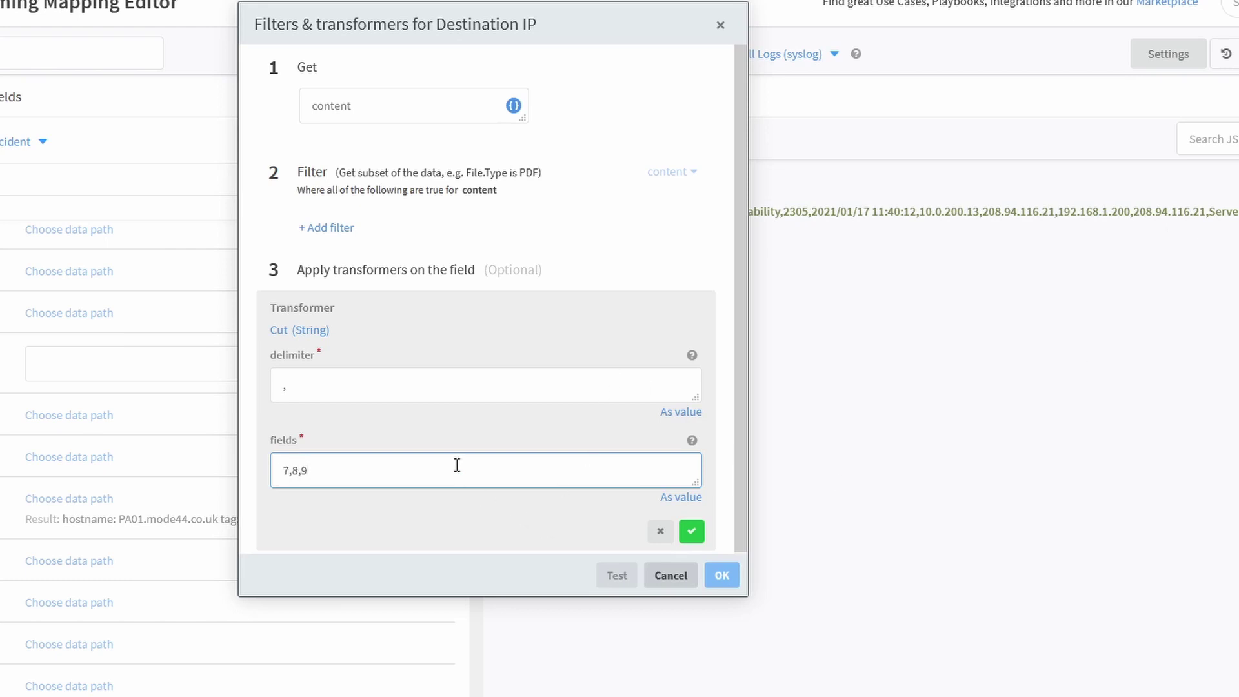
left_click(696, 534)
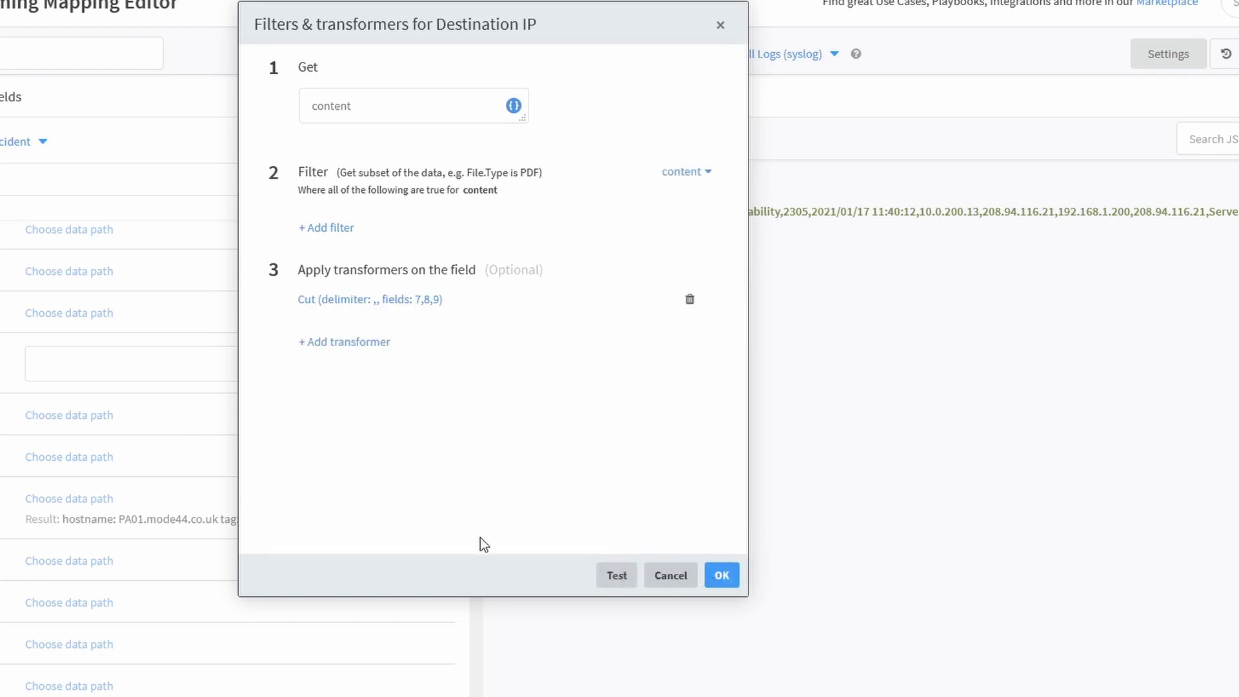
left_click(616, 576)
left_click(633, 357)
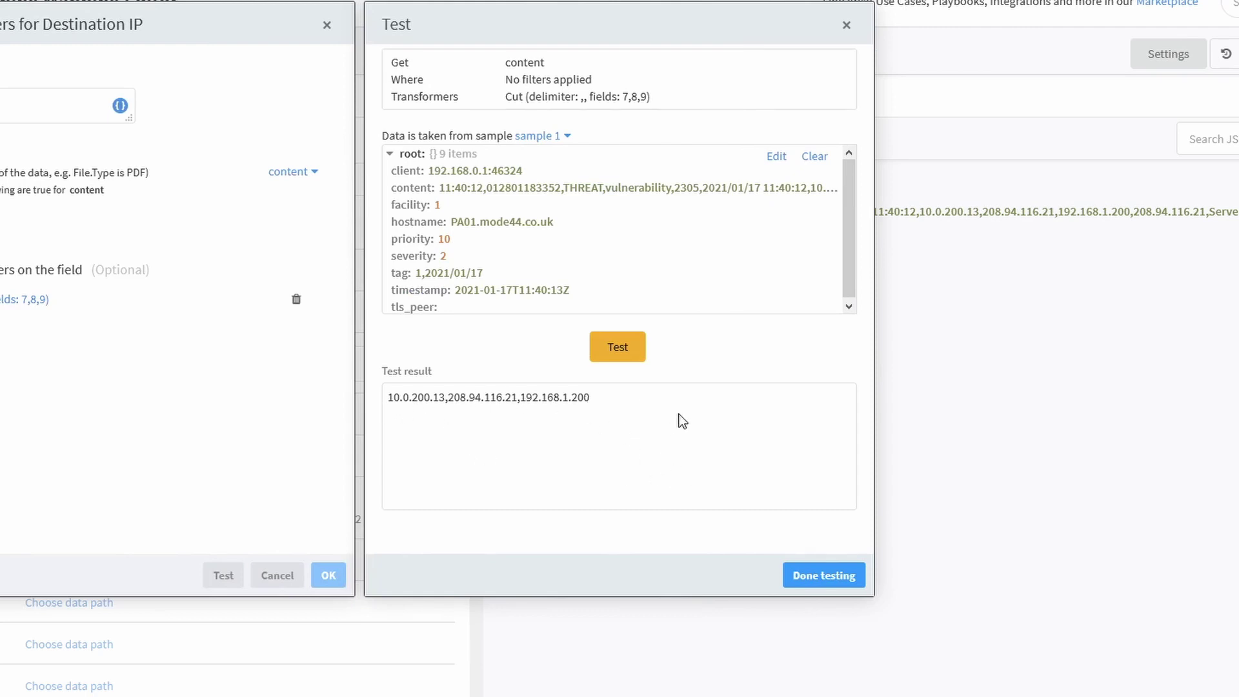
left_click(818, 577)
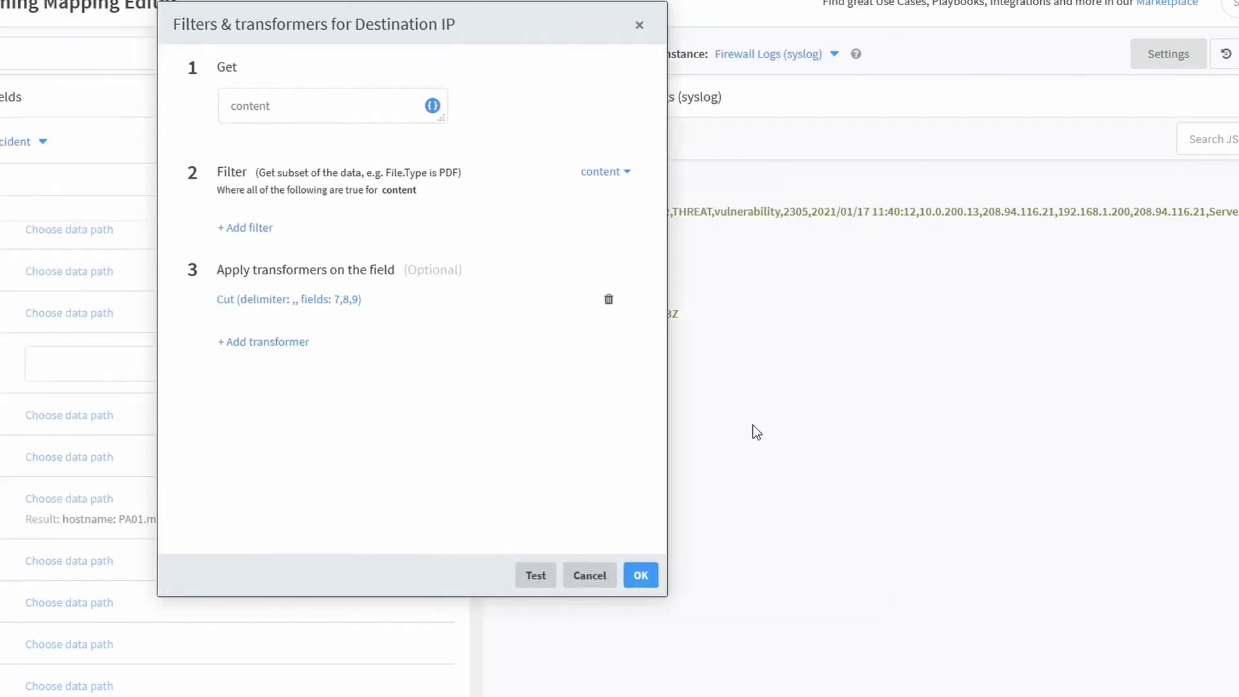
Add a Replace transformer after Cut that swaps ',' for a space, and open the test.
left_click(325, 343)
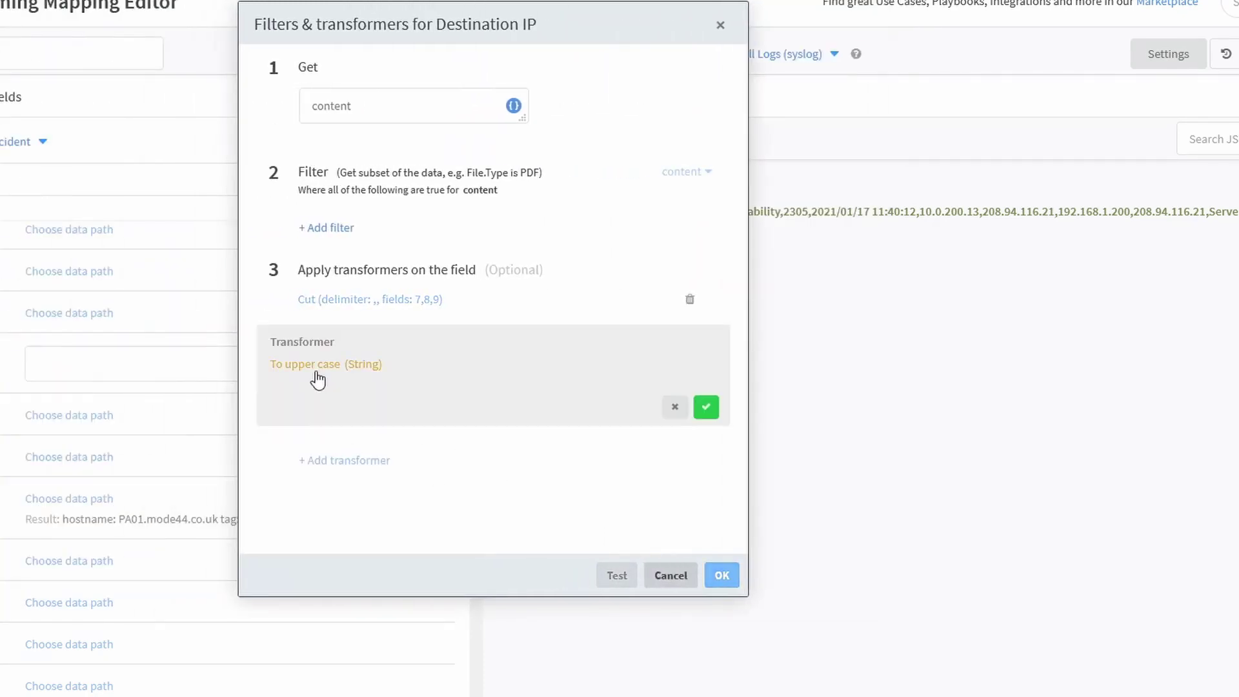
left_click(317, 371)
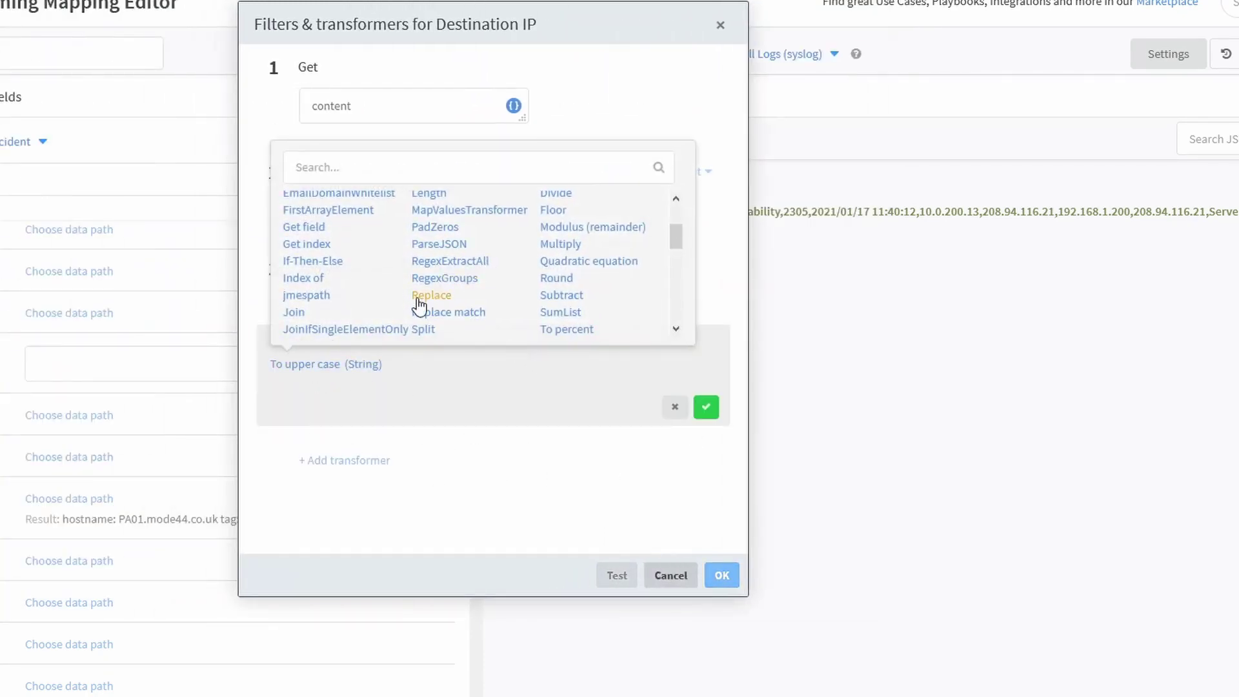
left_click(430, 296)
left_click(492, 427)
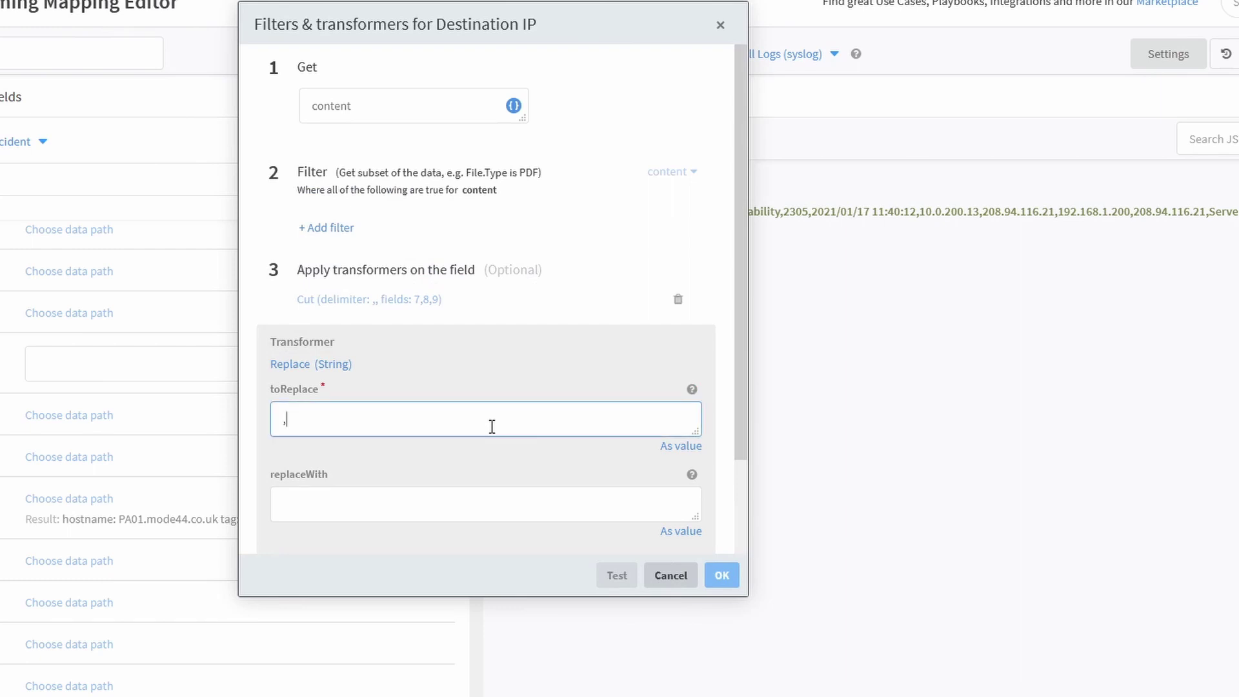
left_click(528, 502)
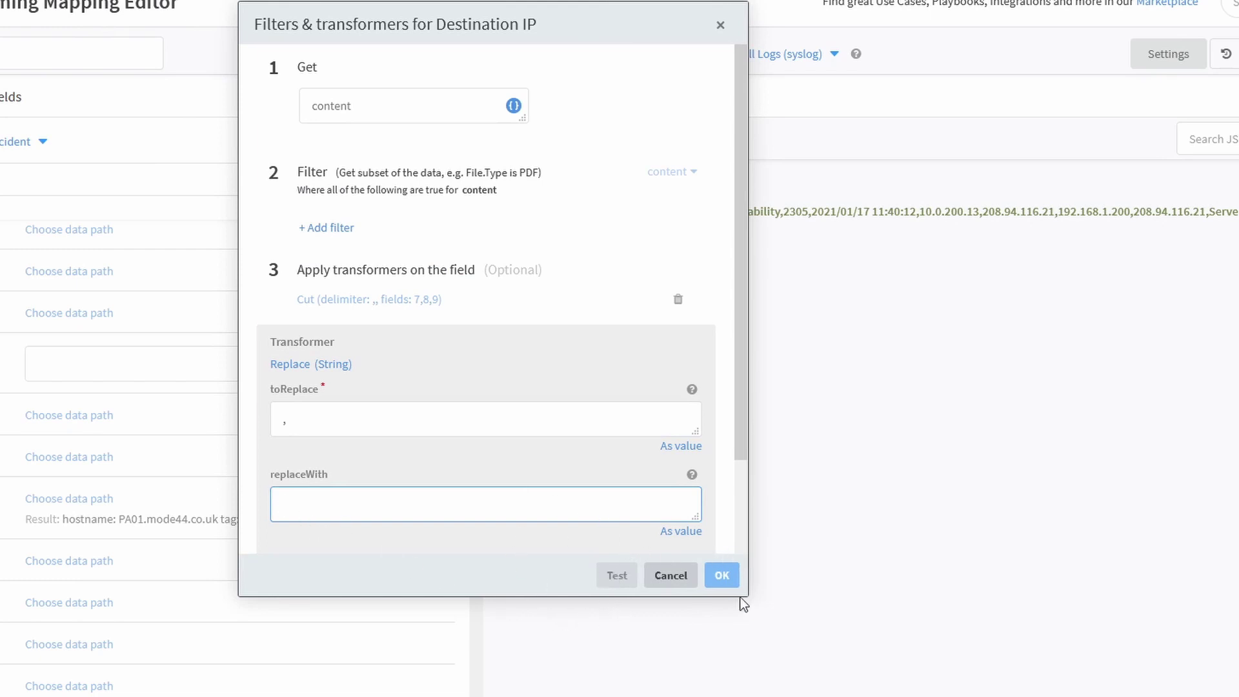
scroll(696, 466, "down", 3)
left_click(693, 503)
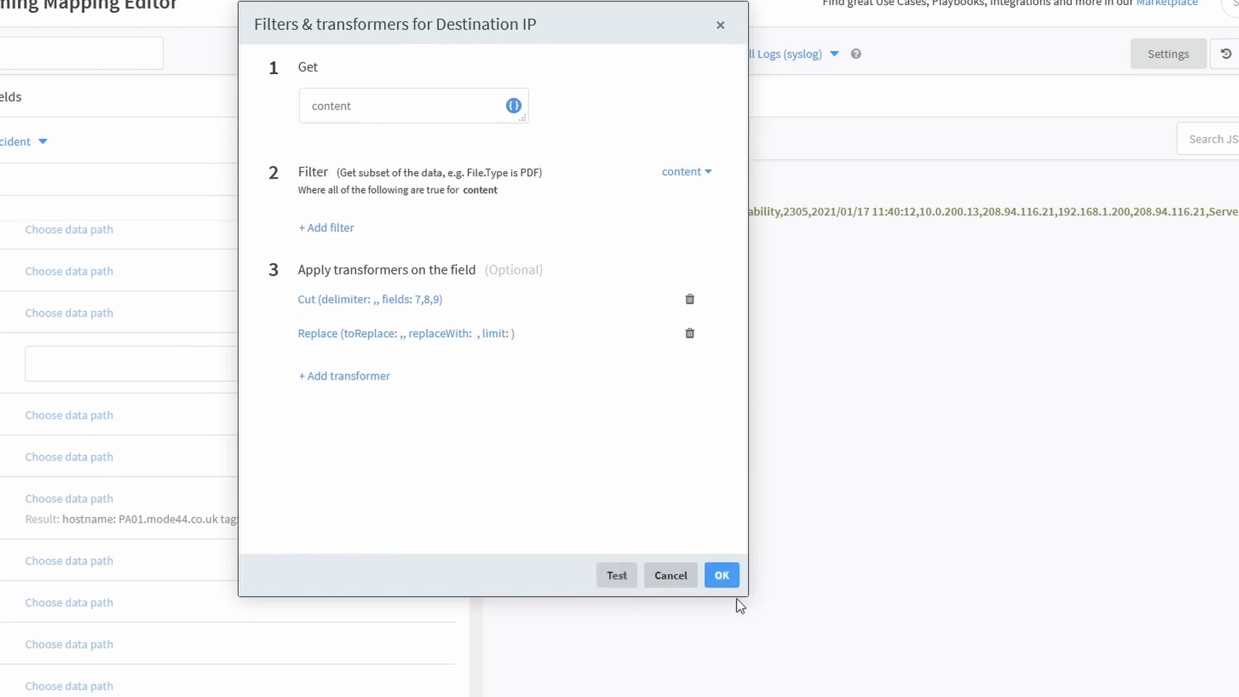
left_click(617, 577)
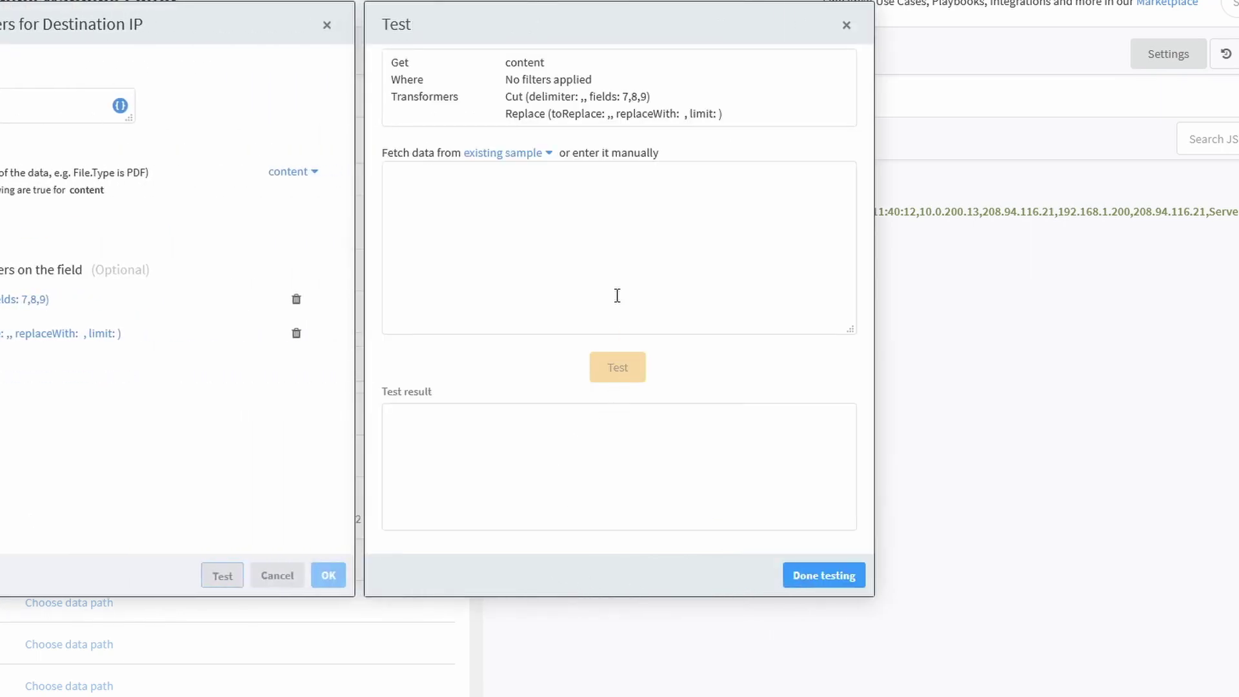
Test on sample 1, getting 10.0.200.13 208.94.116.21 192.168.1.200.
left_click(525, 168)
left_click(503, 153)
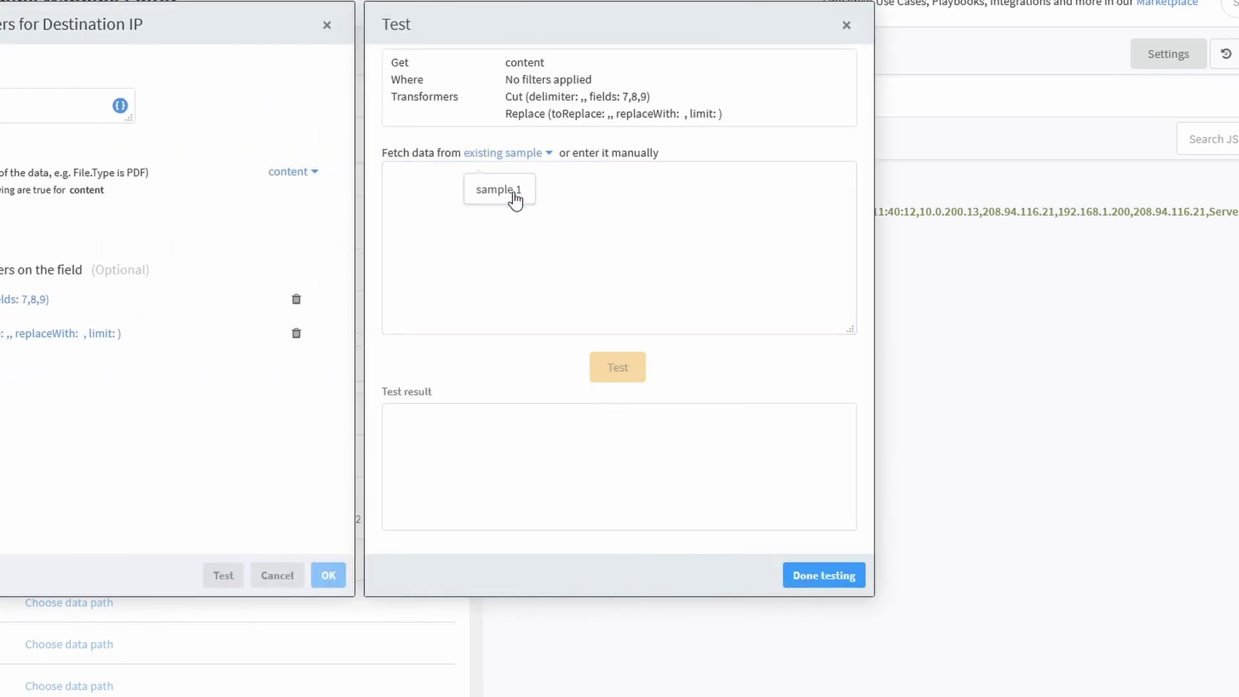
left_click(499, 190)
left_click(626, 370)
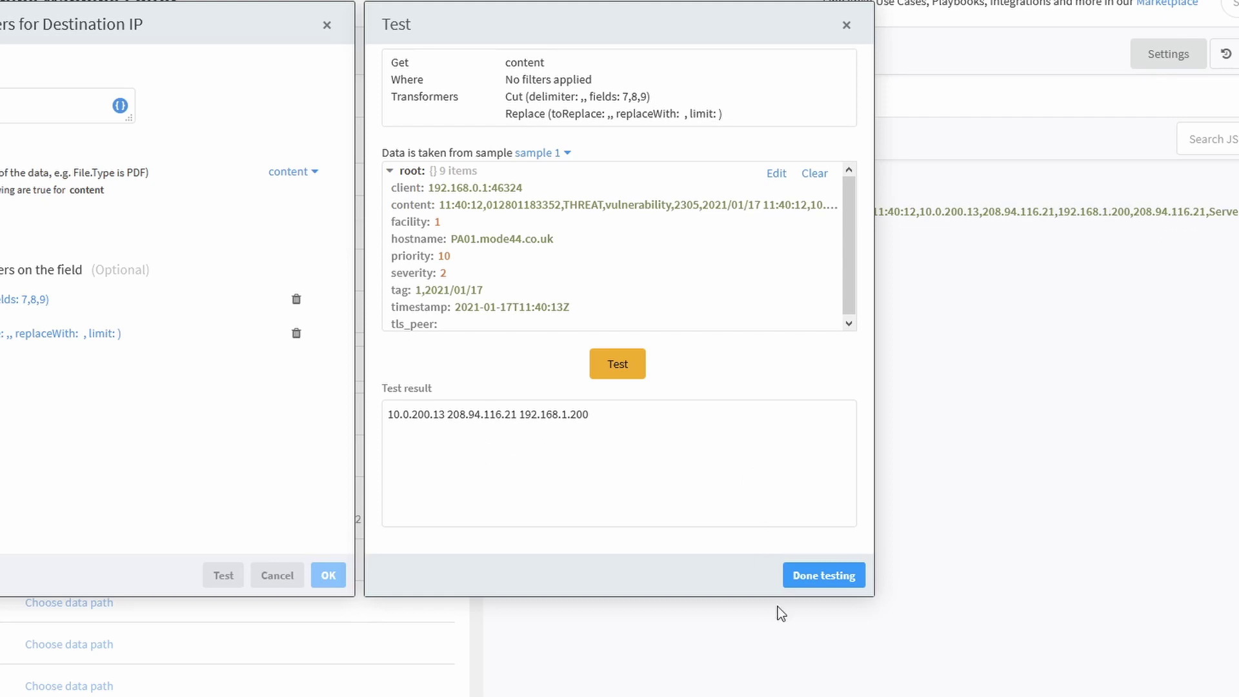
left_click(825, 576)
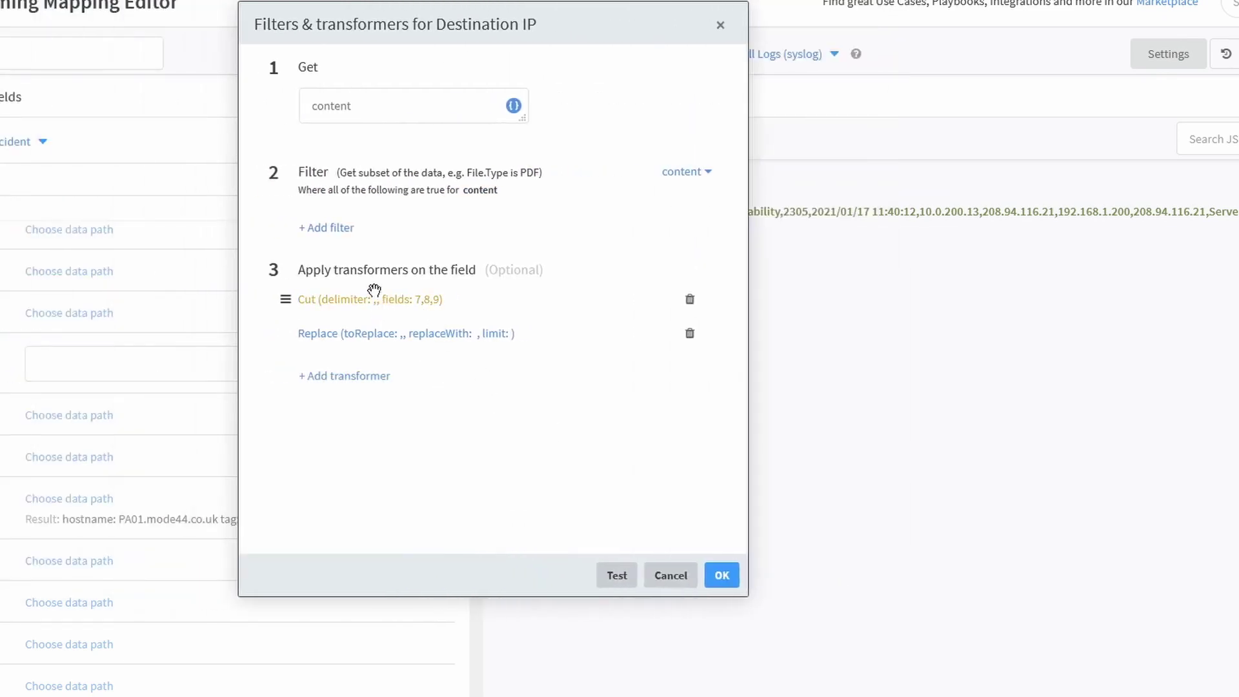
Change the Cut fields to 8,9,10 and retest on sample 1.
left_click(346, 301)
left_click(319, 476)
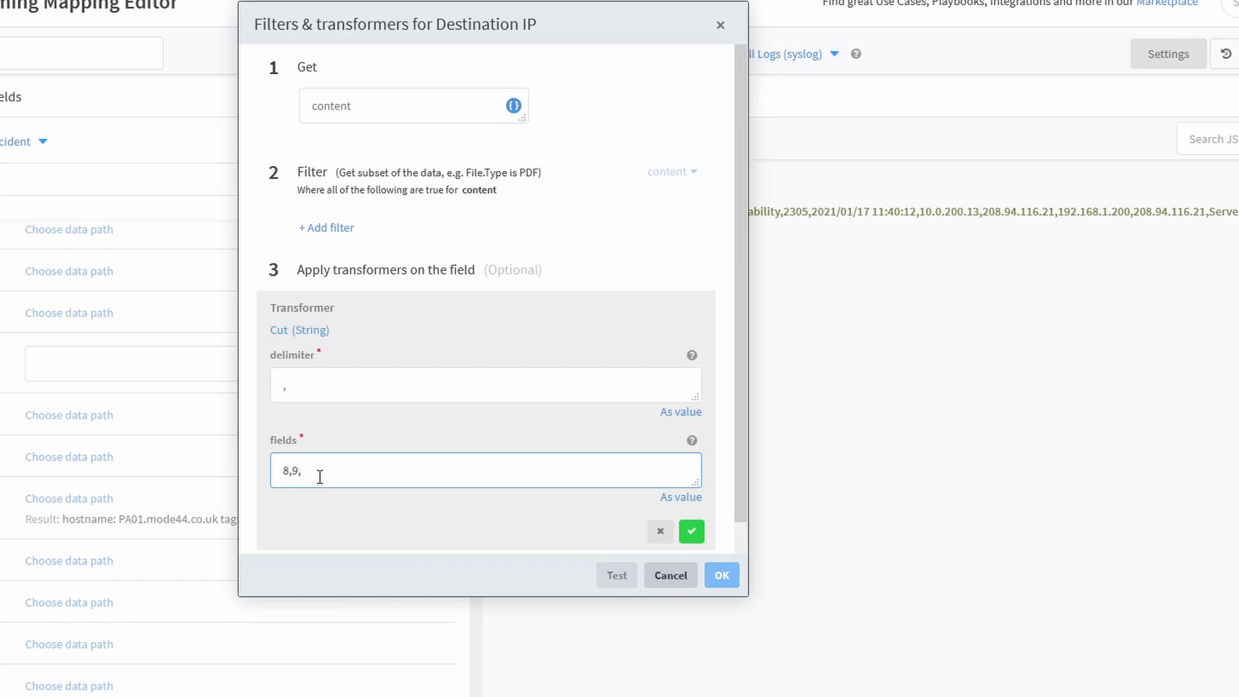
left_click(691, 531)
left_click(617, 576)
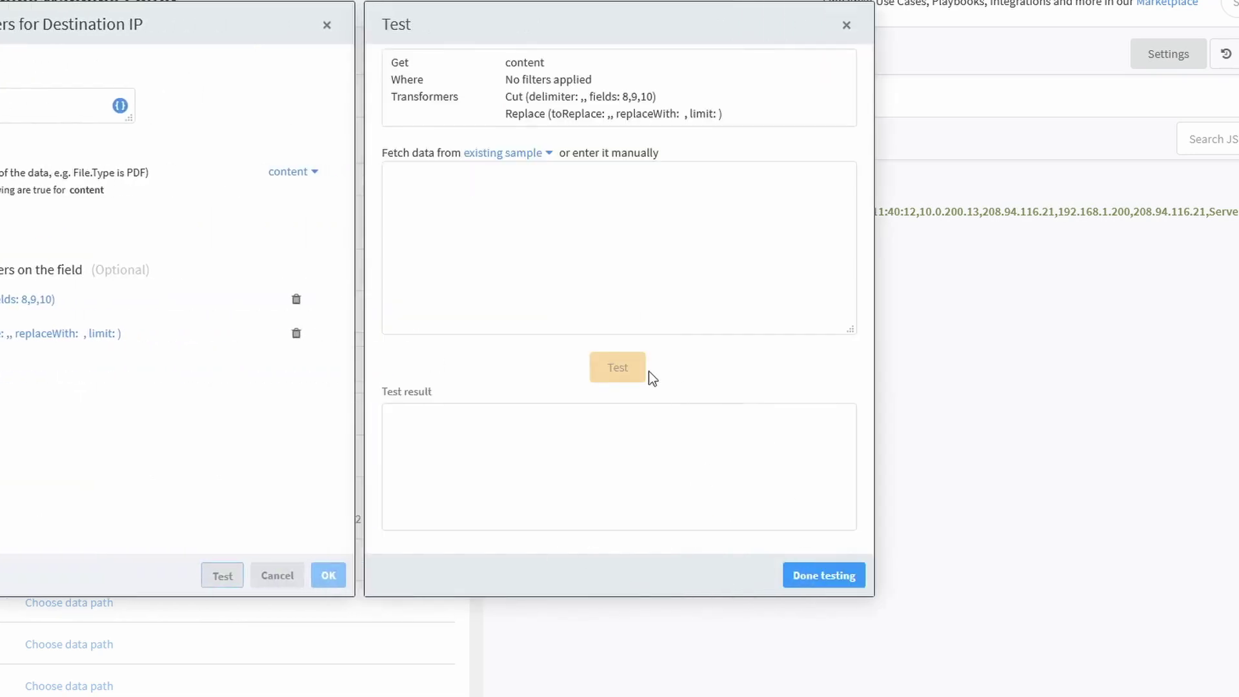
left_click(501, 160)
left_click(517, 193)
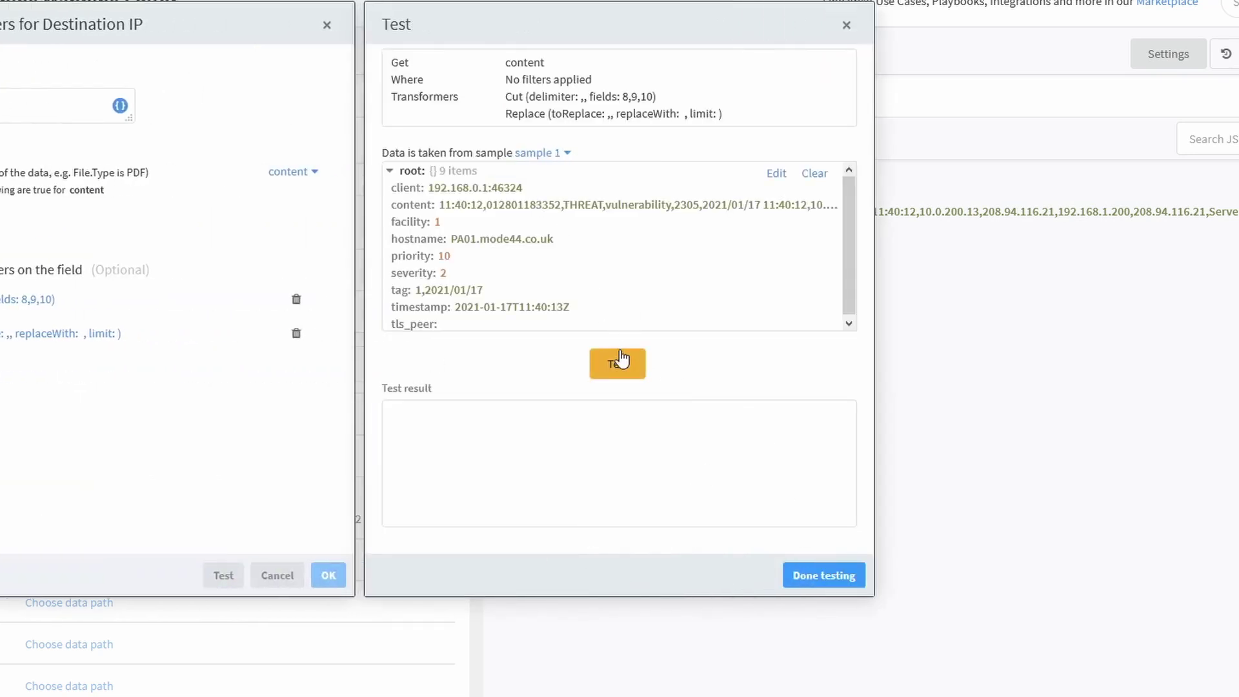
left_click(620, 359)
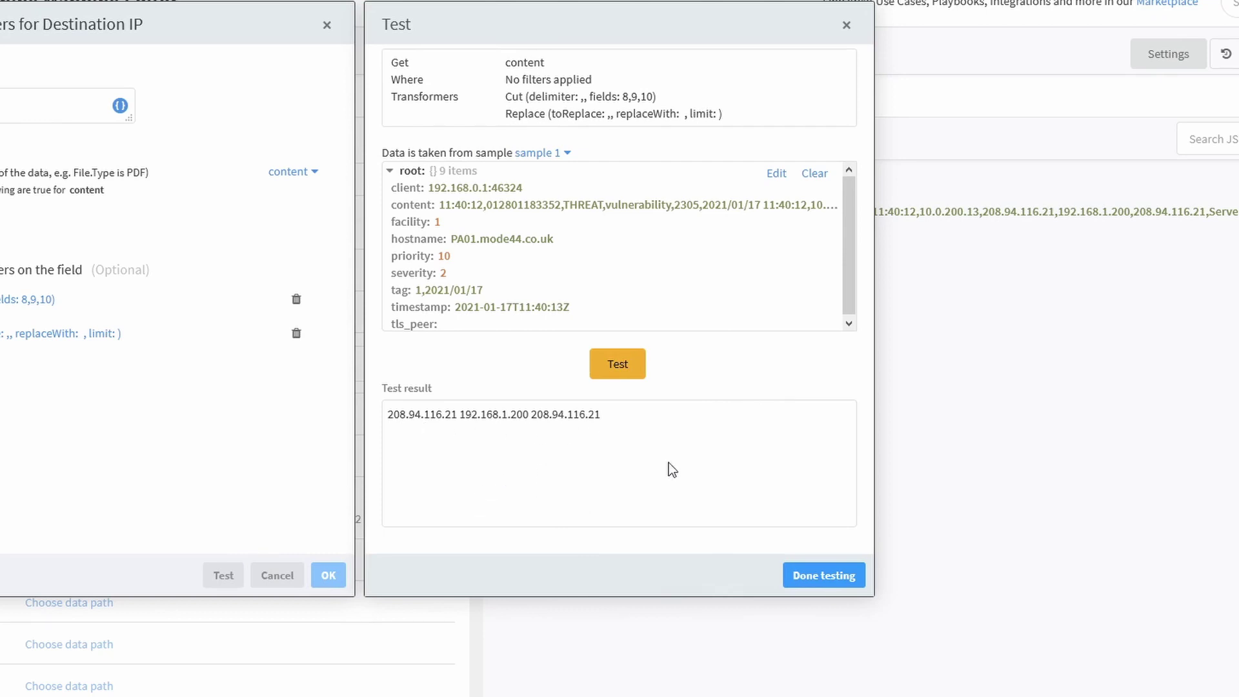
left_click(821, 575)
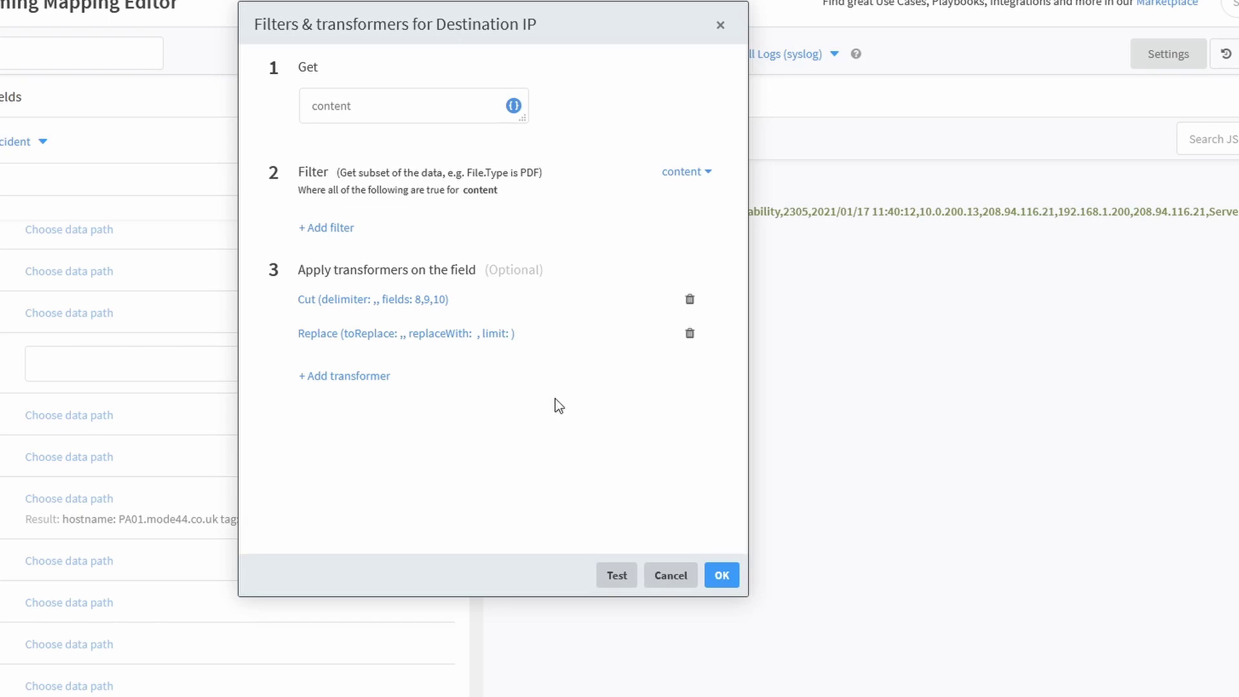
Save the Destination IP mapping and open the empty data path box for the name field.
left_click(721, 575)
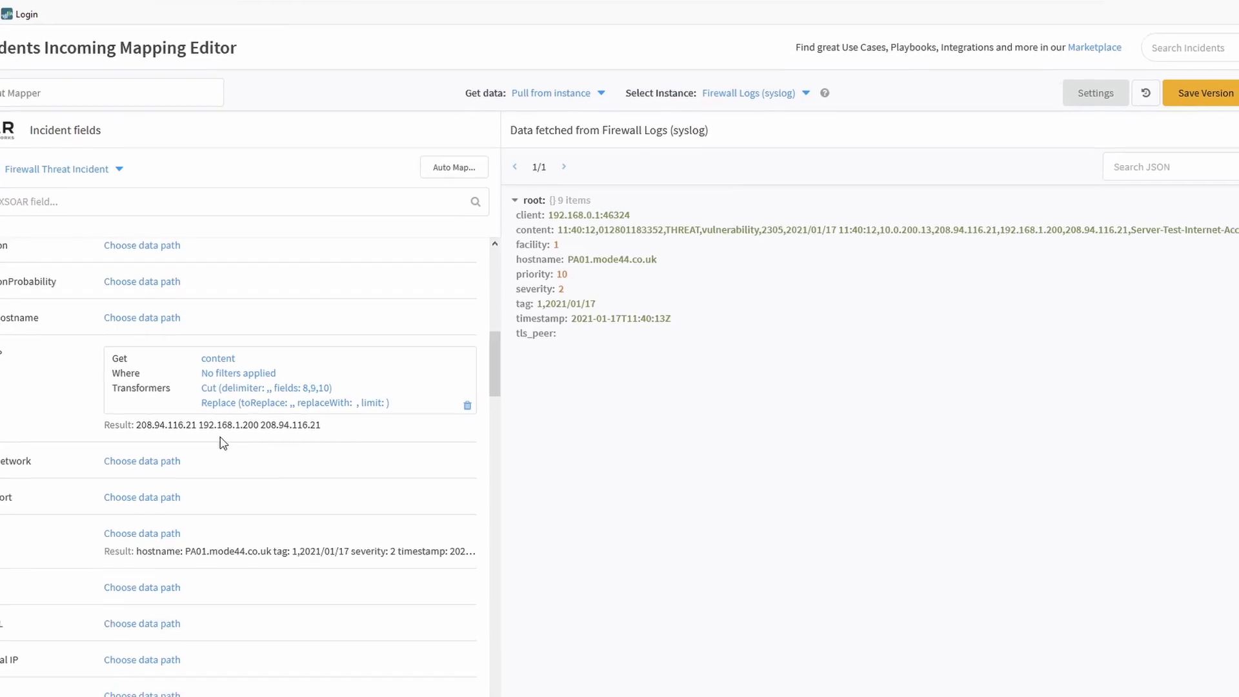
scroll(258, 413, "down", 1)
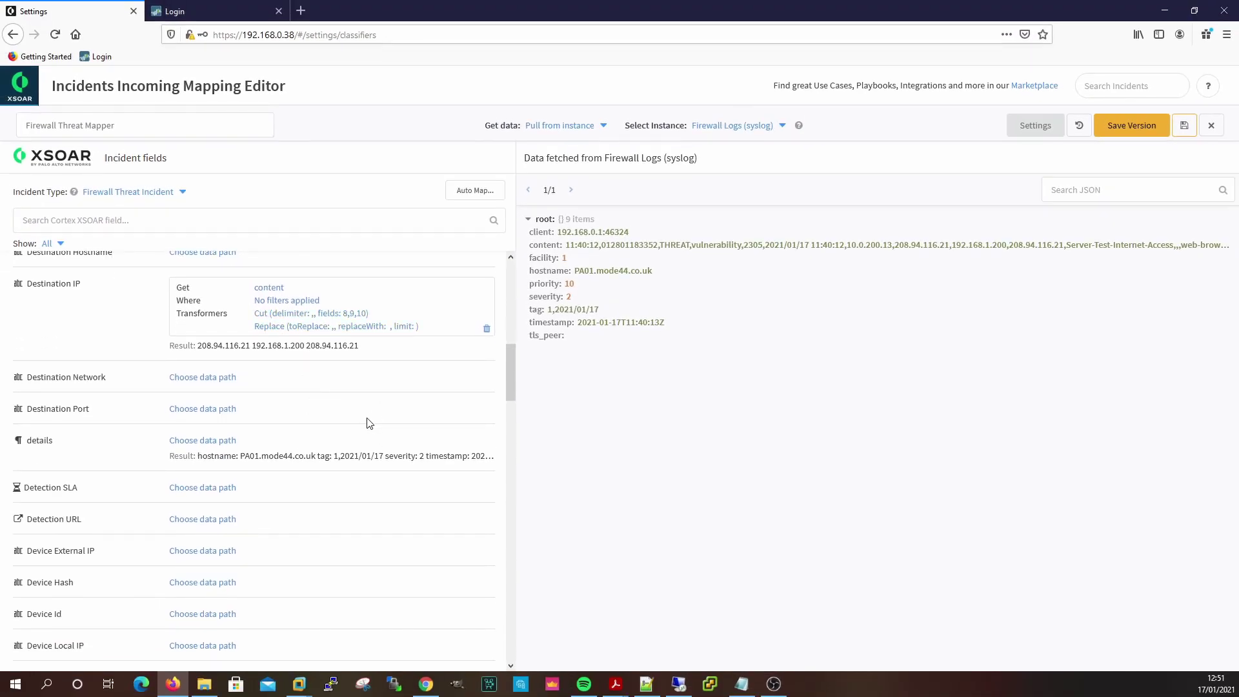
scroll(370, 423, "down", 1)
scroll(370, 426, "down", 4)
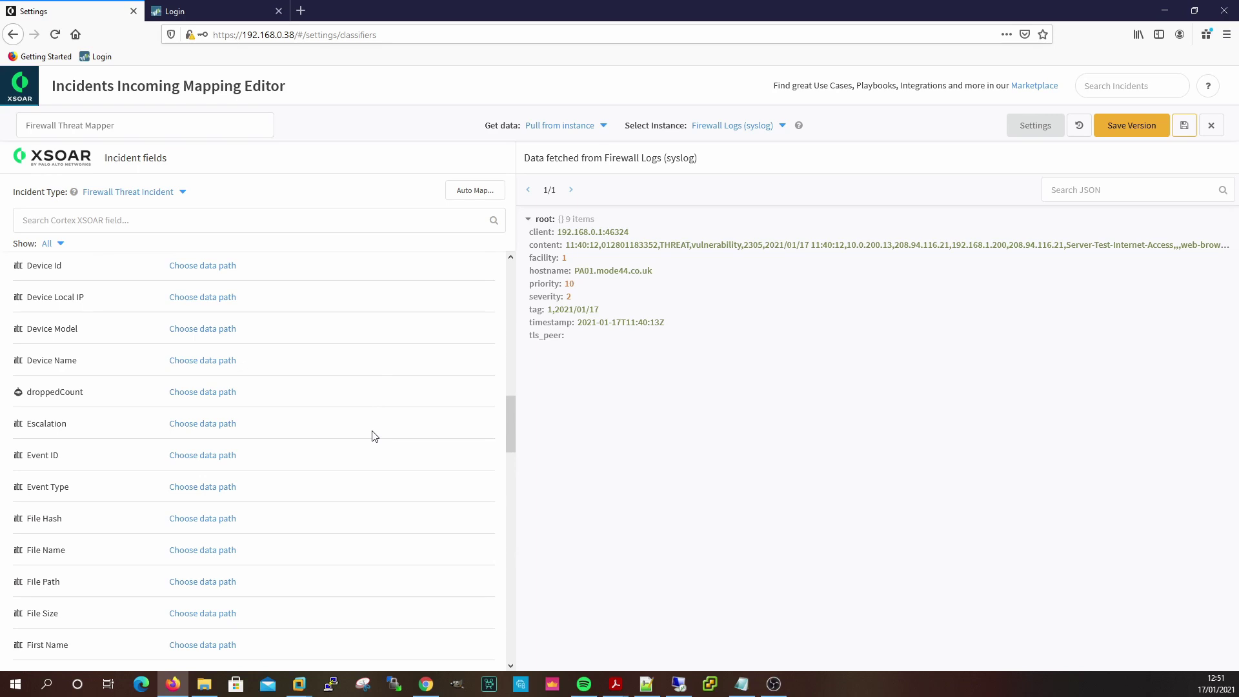
scroll(369, 439, "down", 8)
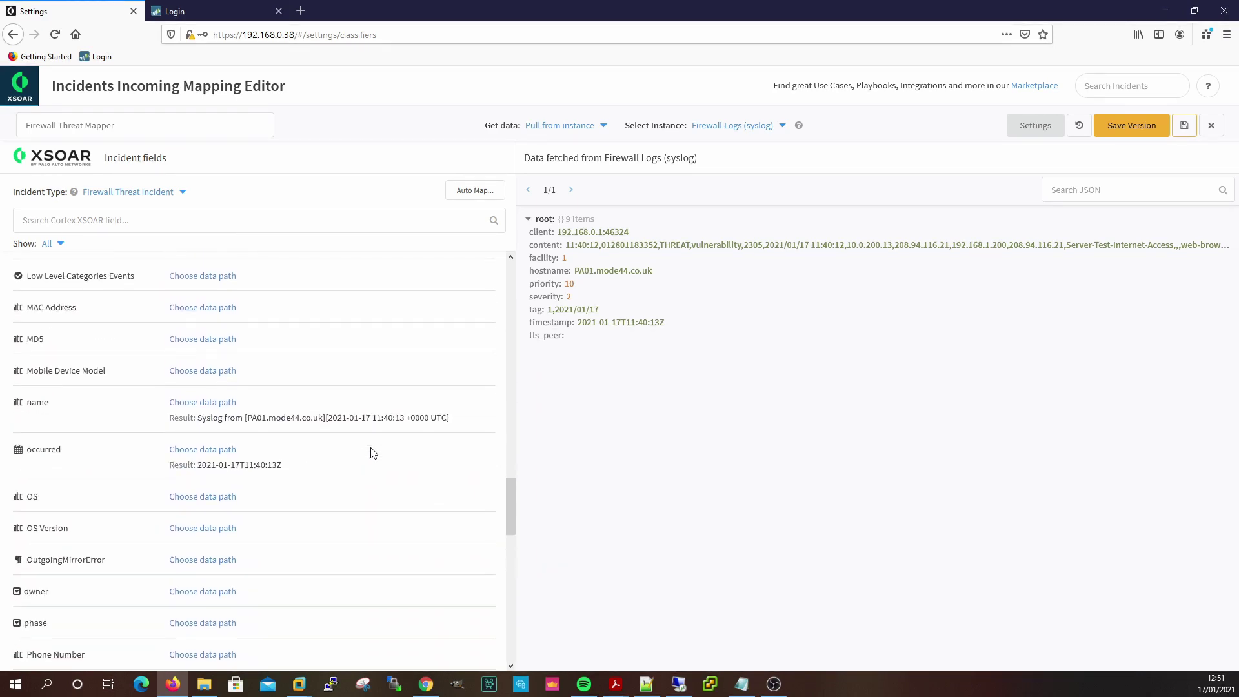
scroll(373, 454, "down", 2)
scroll(373, 453, "up", 15)
scroll(372, 454, "down", 12)
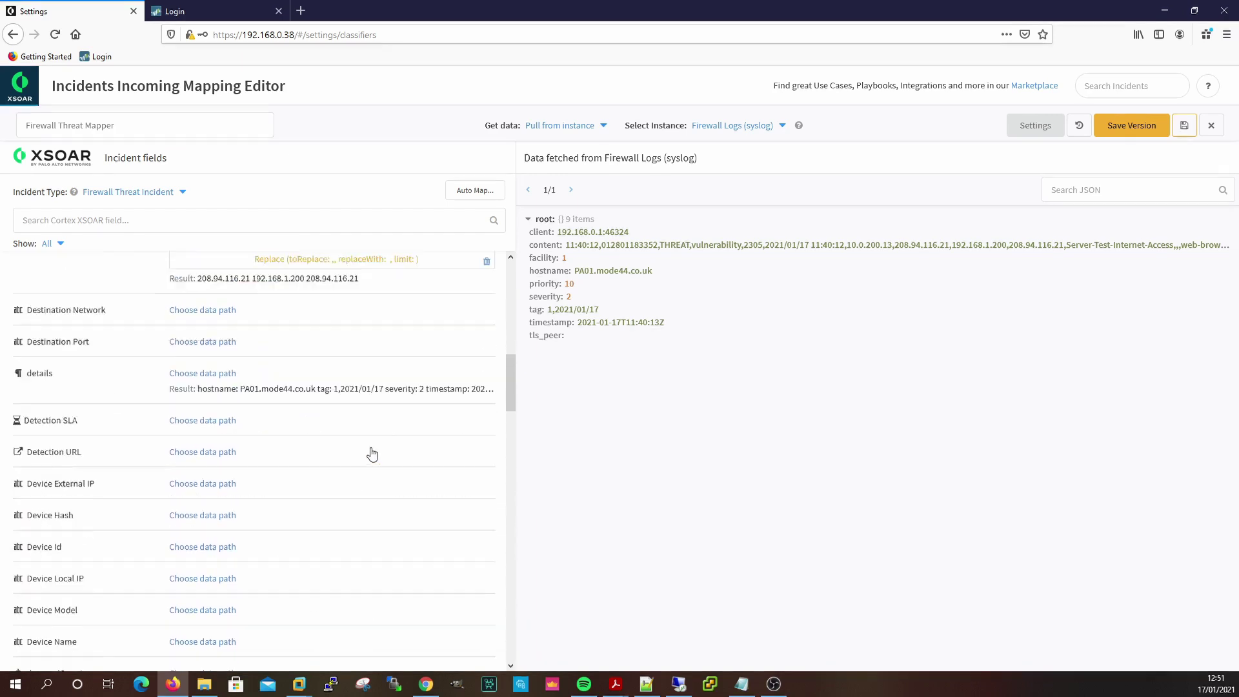
scroll(373, 453, "down", 3)
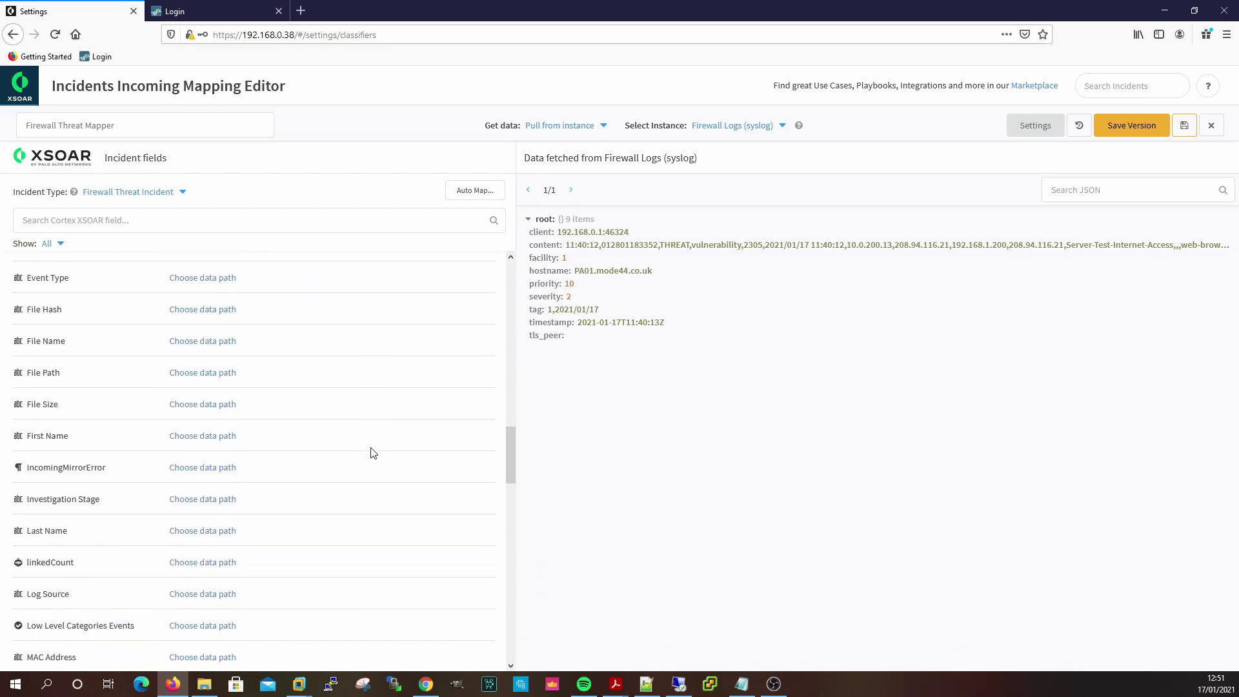
scroll(373, 453, "up", 2)
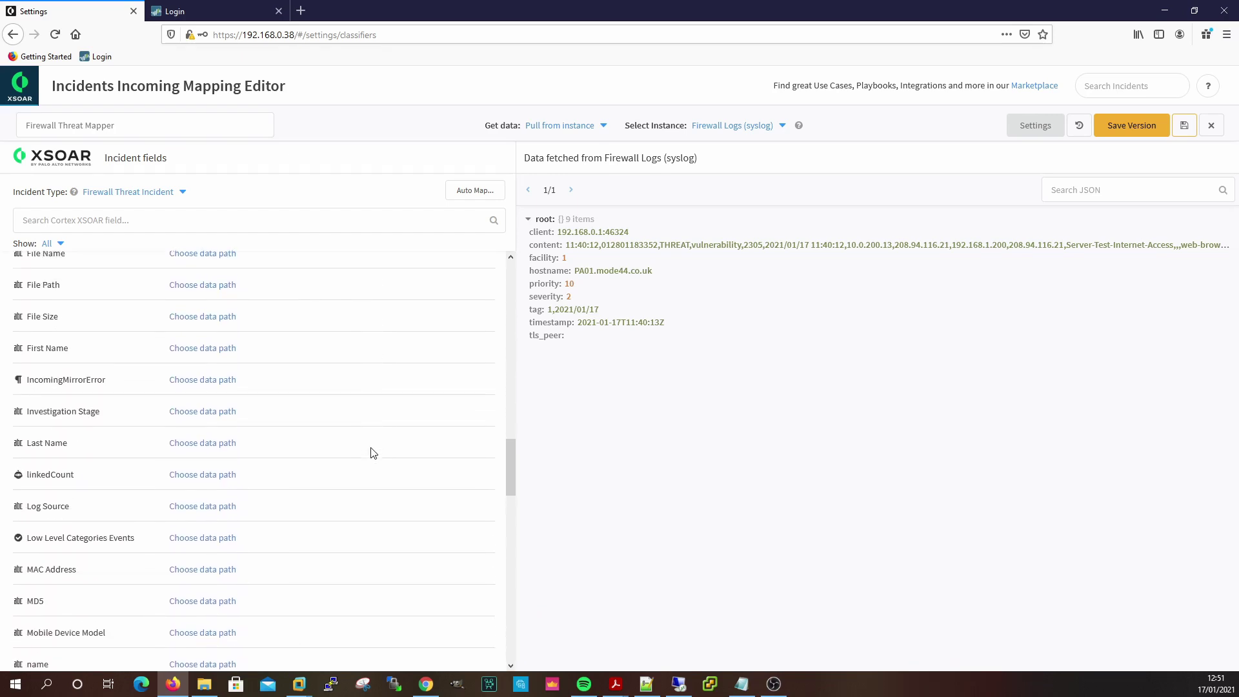
scroll(374, 453, "down", 4)
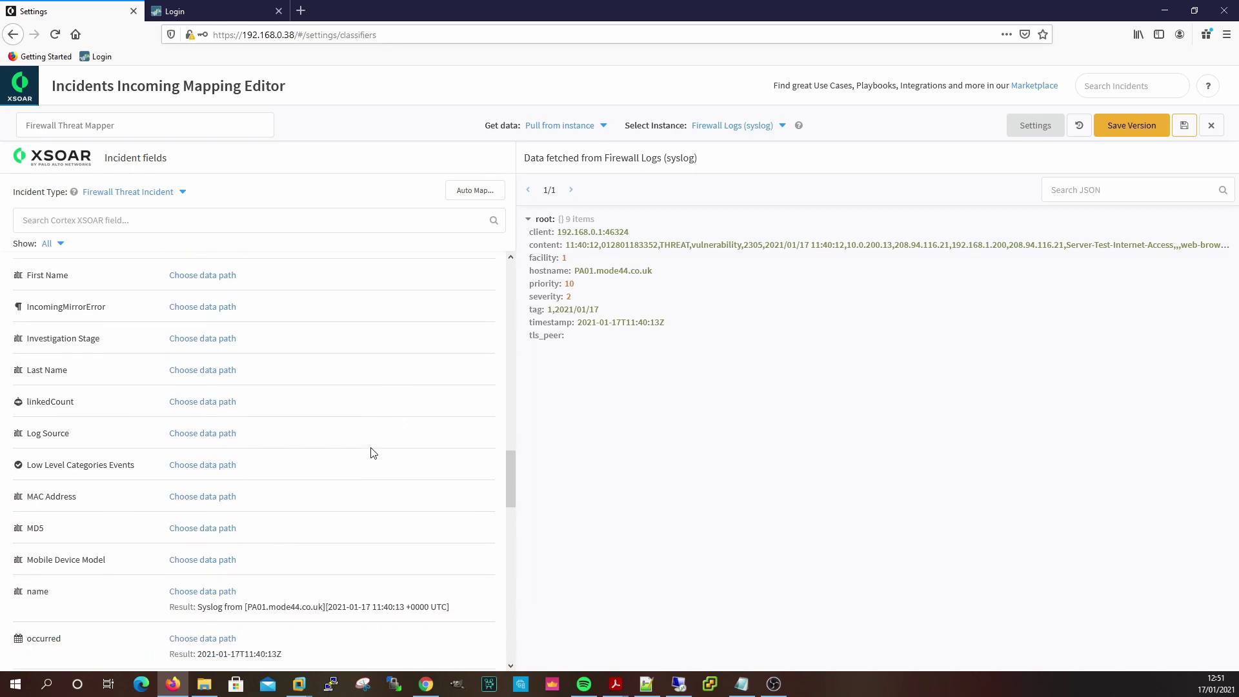
scroll(371, 453, "down", 3)
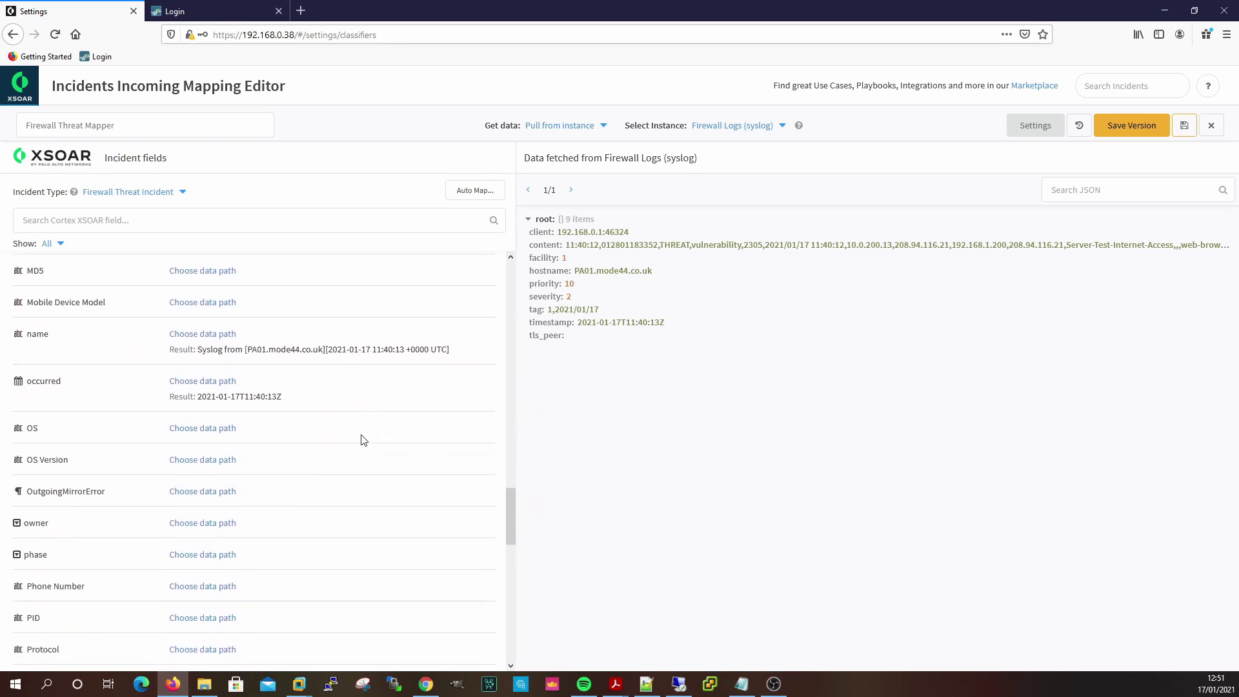
left_click(198, 334)
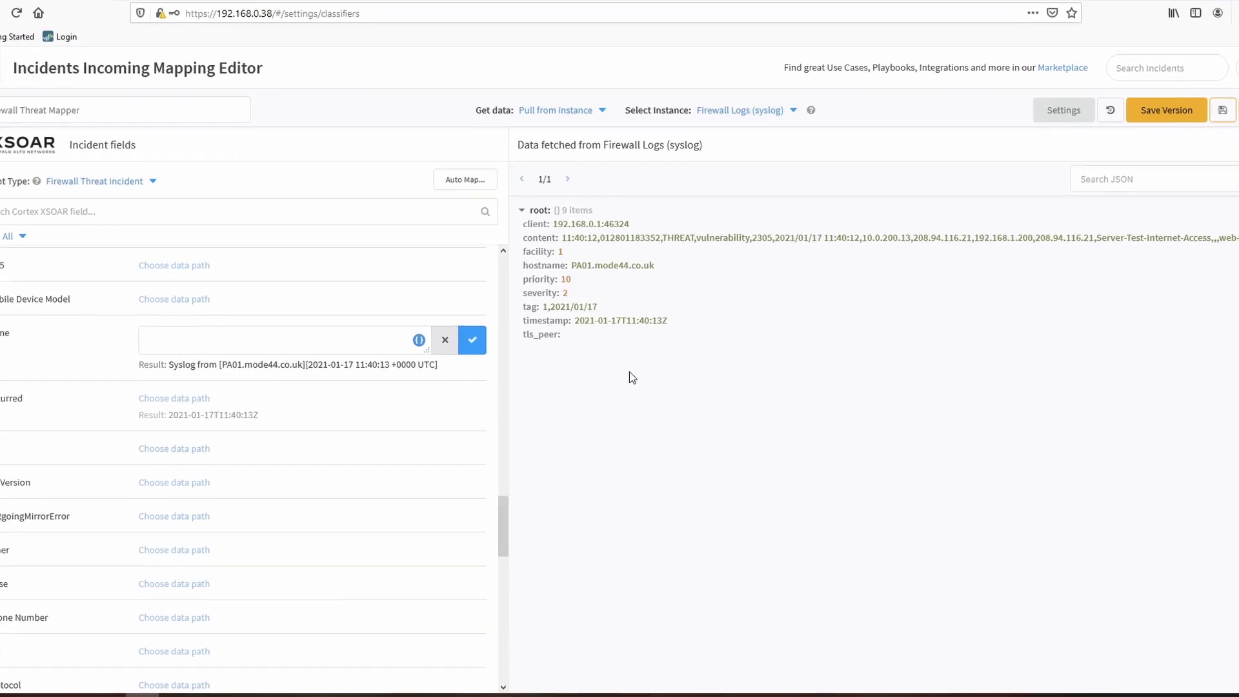
Open the name field's transformer settings and close them unchanged.
left_click(410, 340)
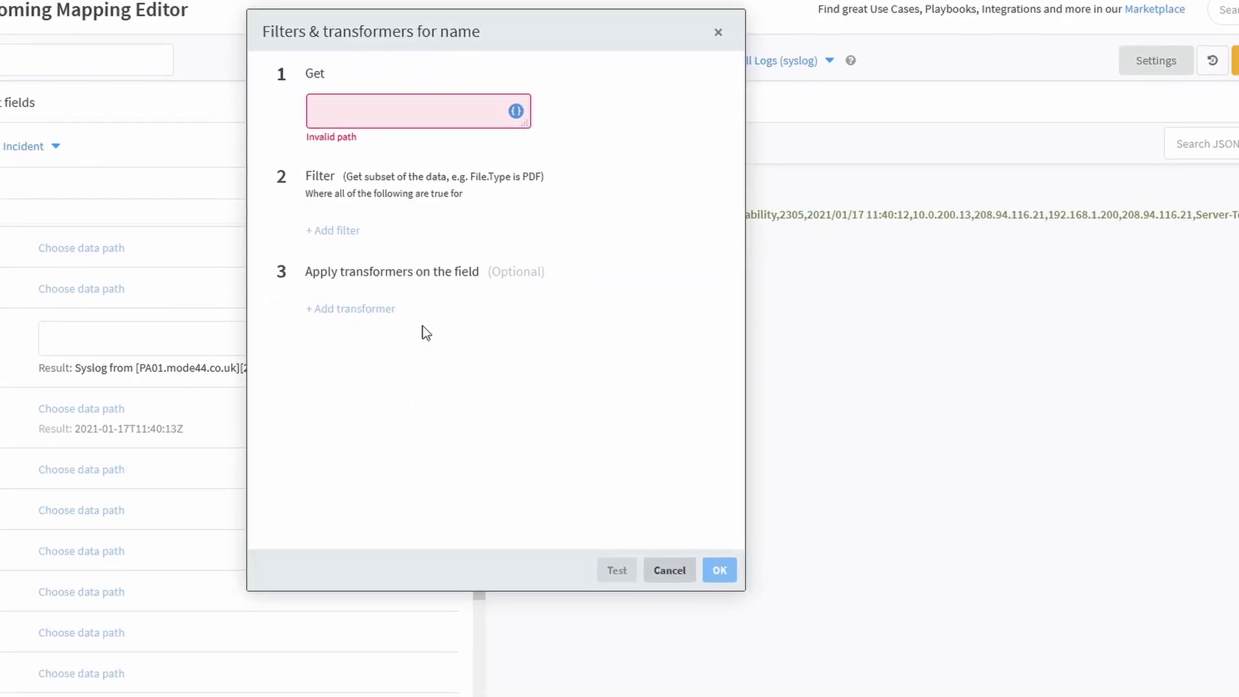
left_click(516, 111)
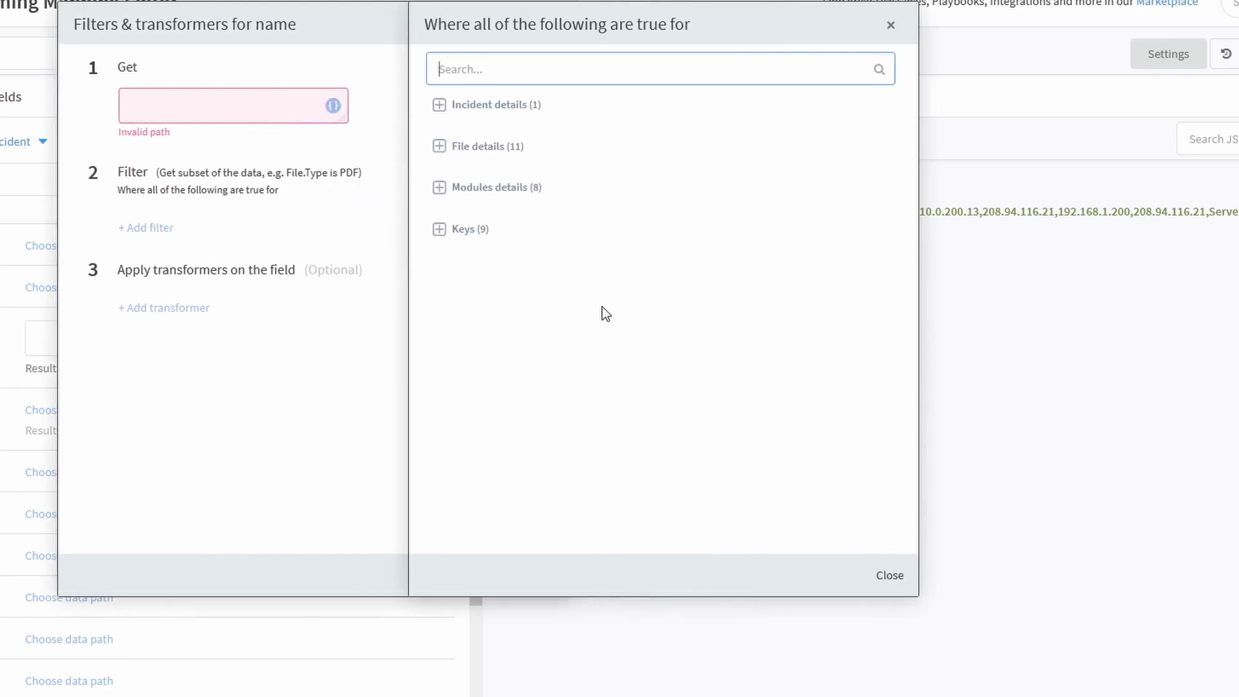
left_click(885, 584)
left_click(656, 584)
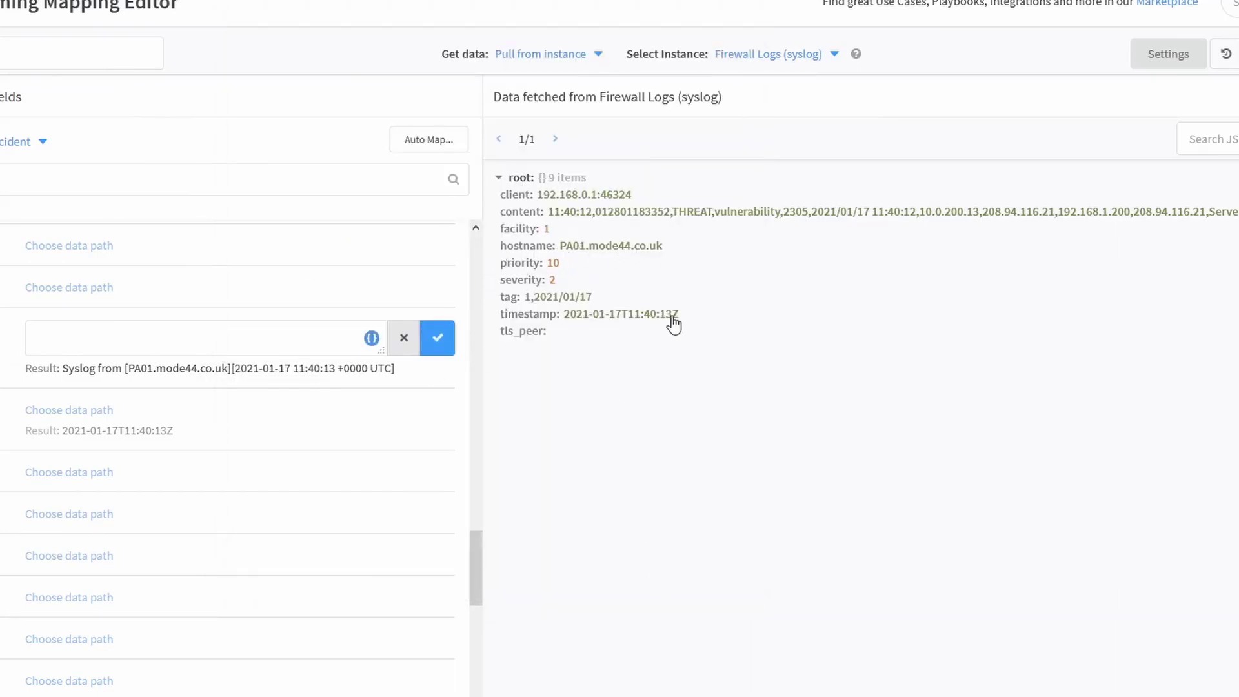
Map name to the hostname key, test it as PA01.mode44.co.uk, and save.
left_click(371, 338)
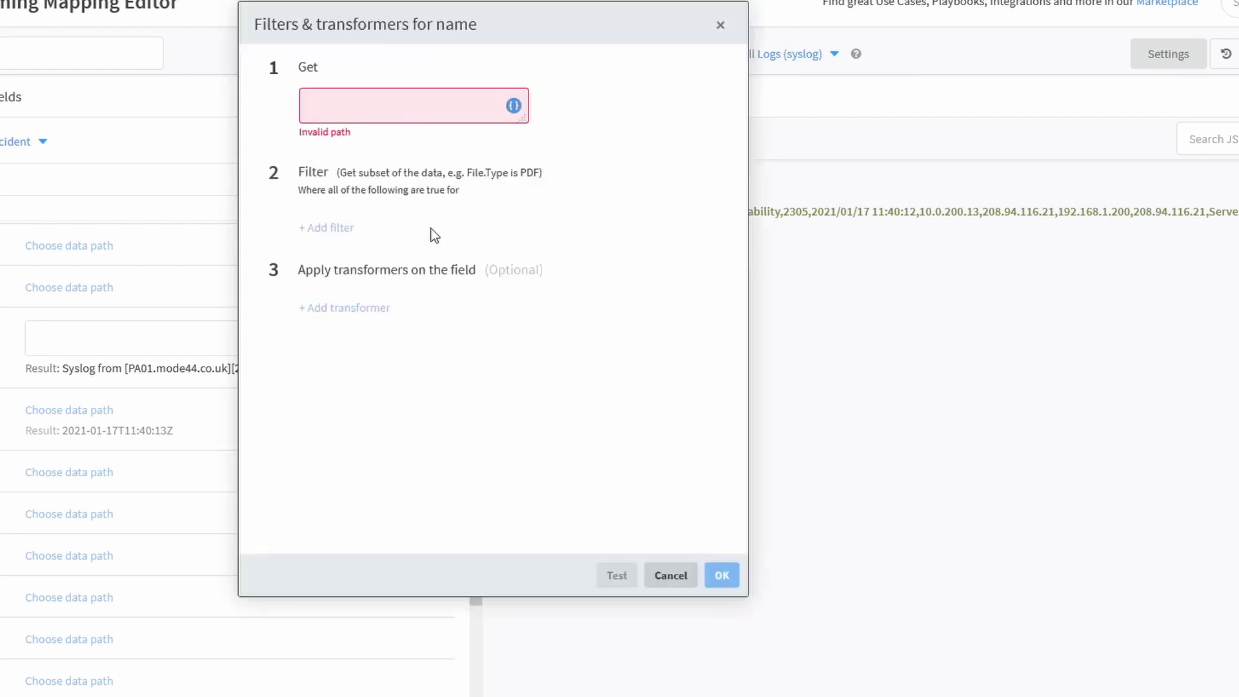
left_click(513, 106)
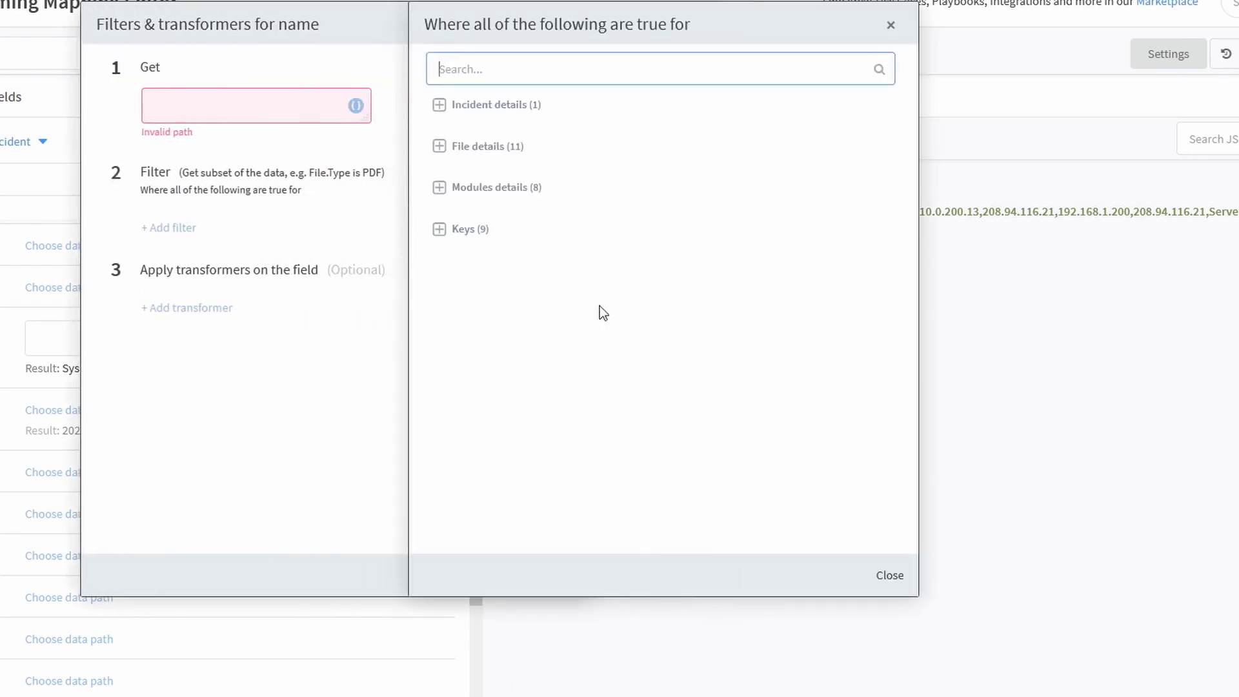
left_click(439, 229)
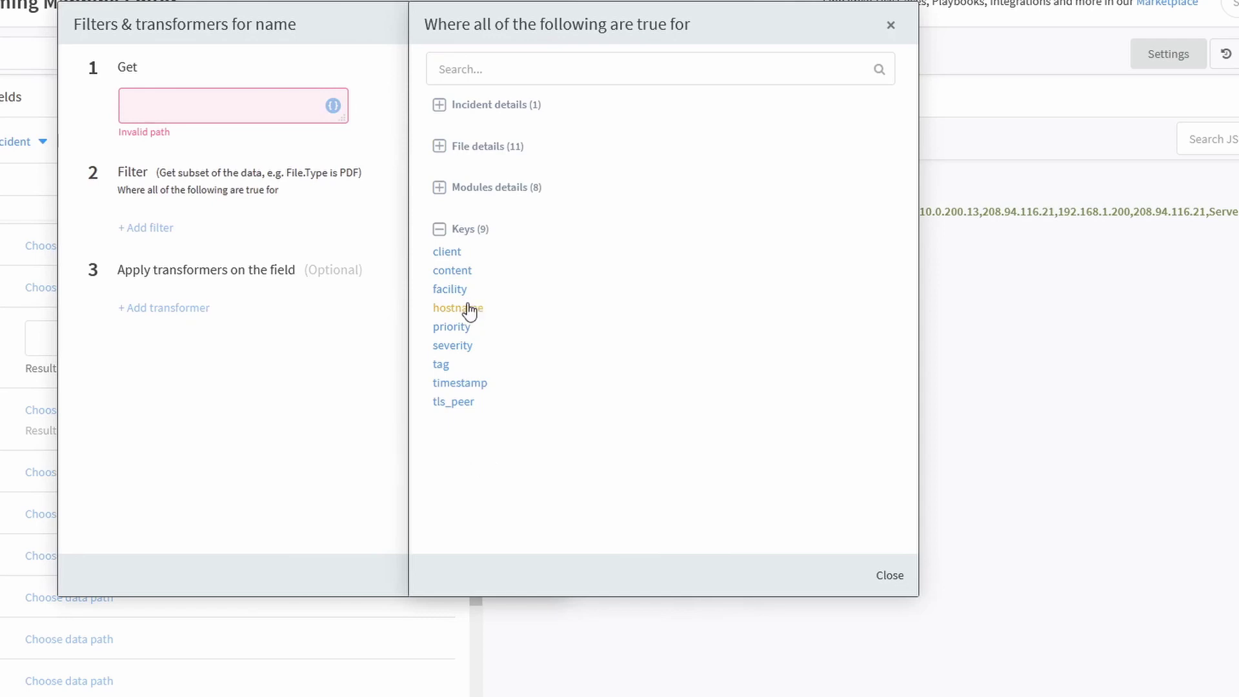
left_click(470, 308)
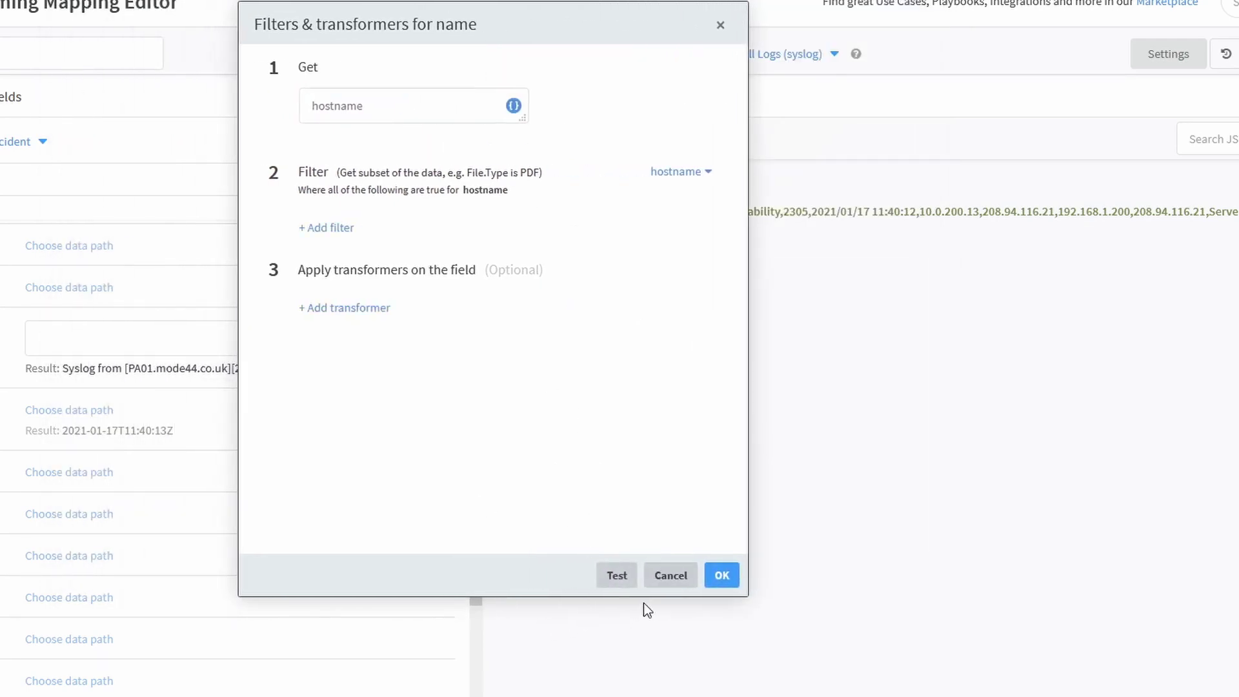
left_click(618, 576)
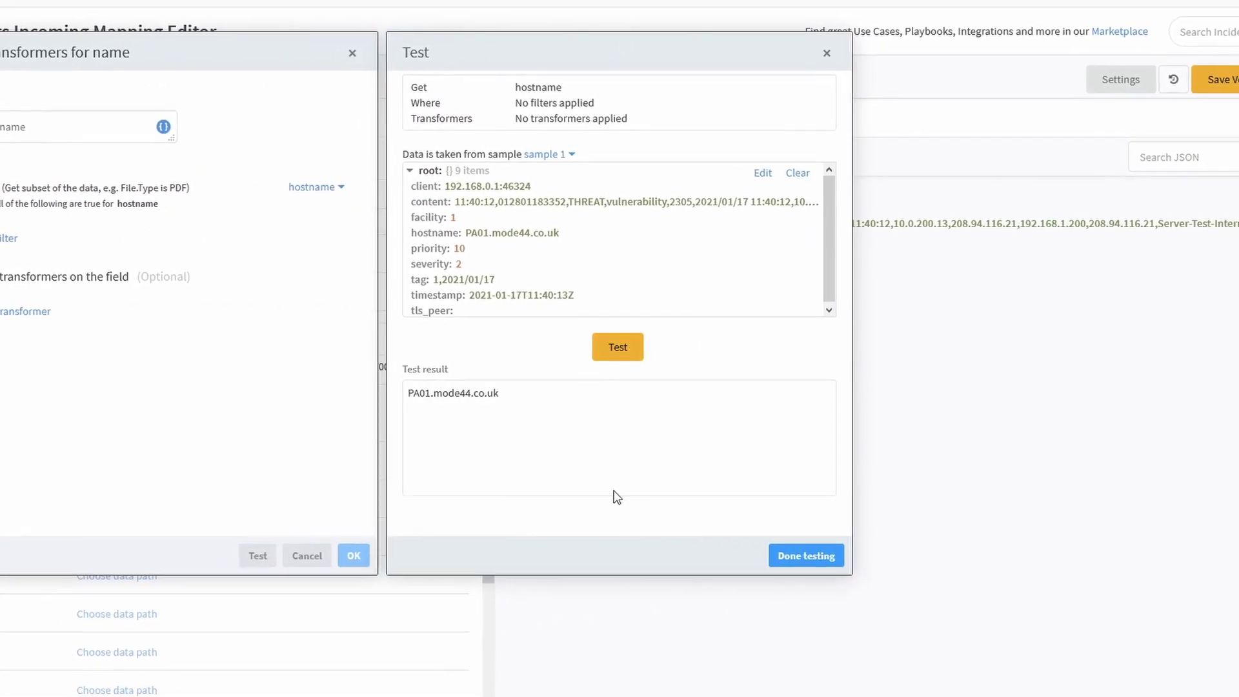
left_click(806, 555)
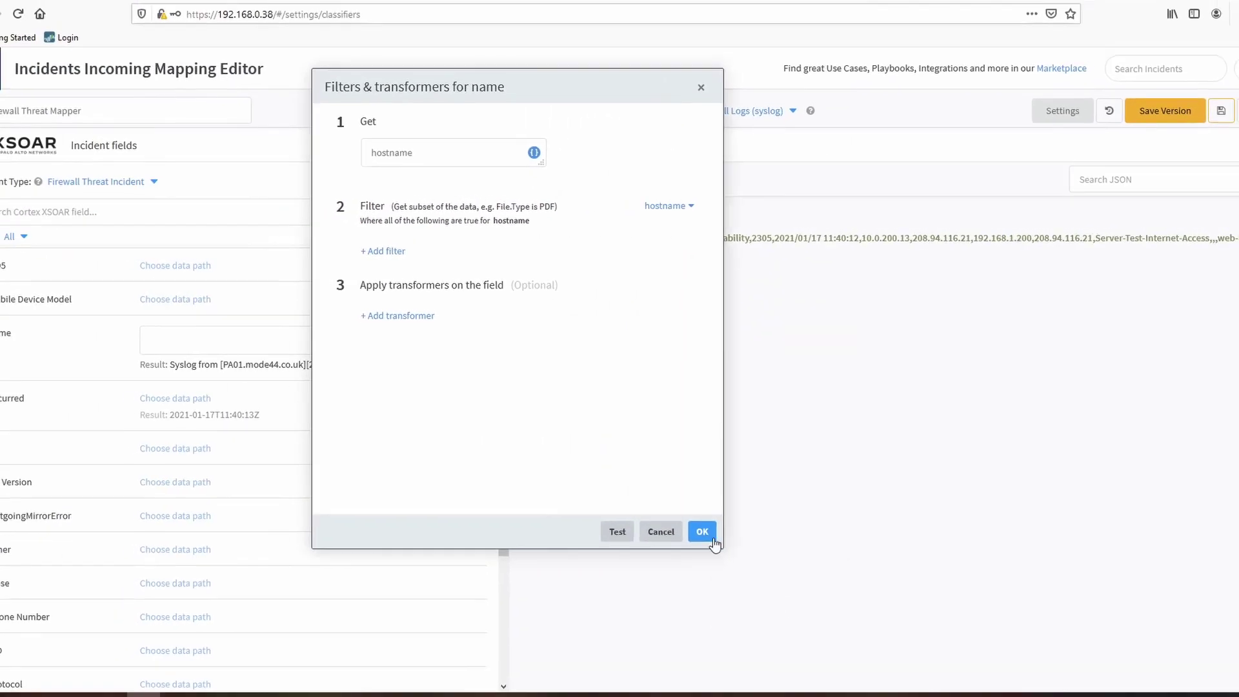
left_click(713, 539)
scroll(360, 449, "down", 3)
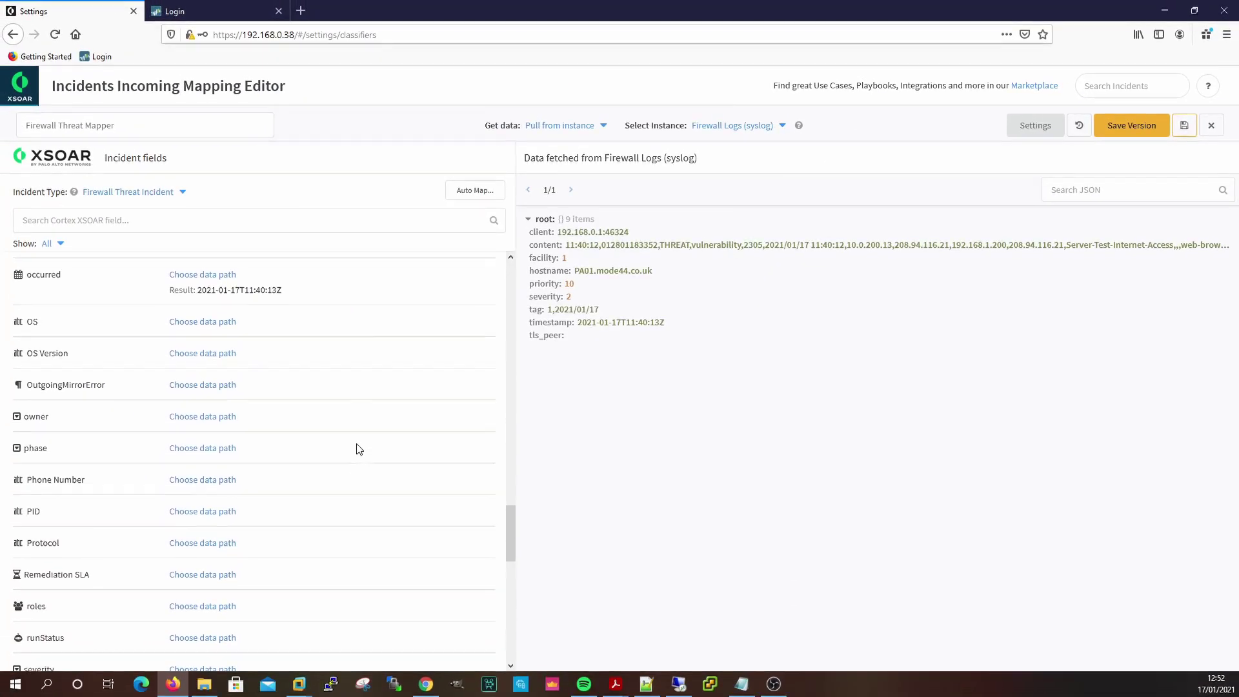
scroll(359, 448, "down", 2)
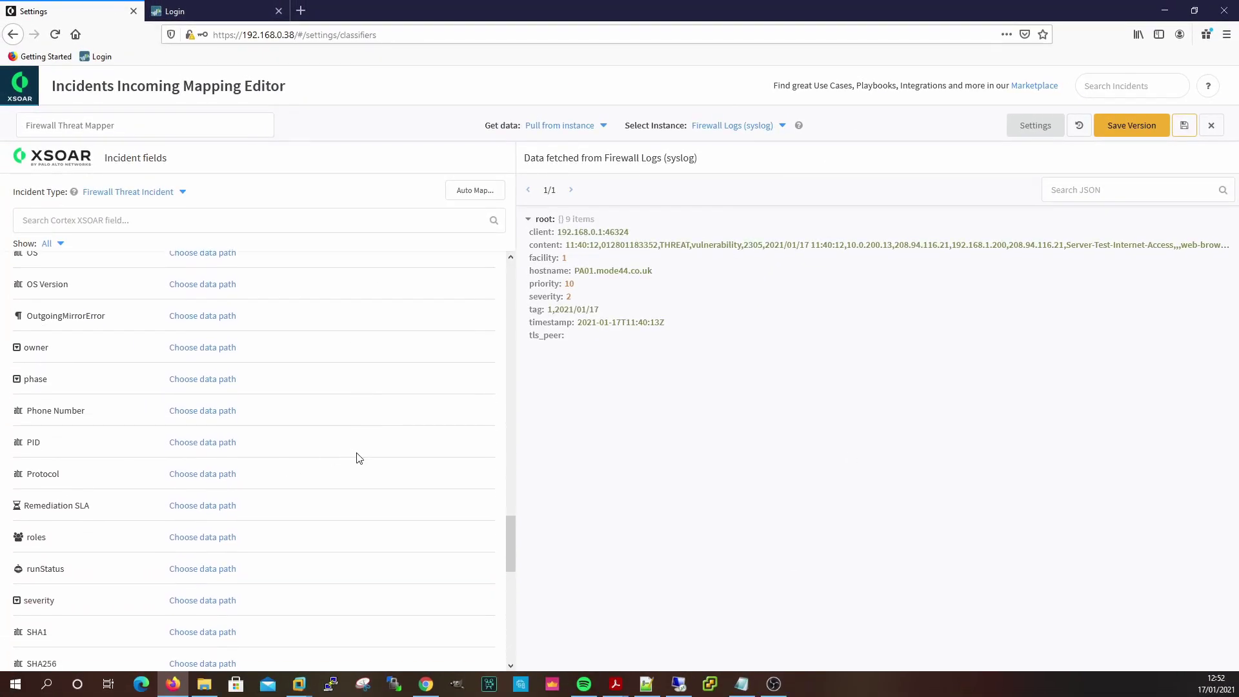
scroll(360, 458, "down", 6)
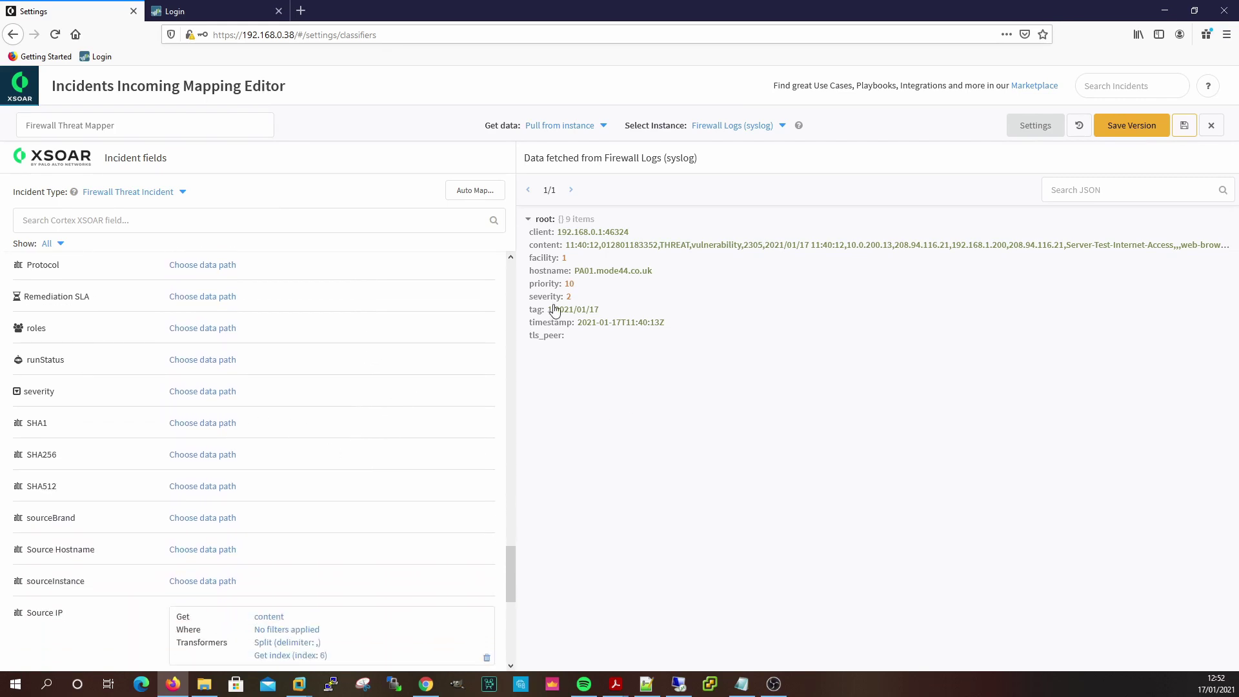
Map the severity incident field to the log's severity key and confirm the test returns 2.
left_click(201, 391)
left_click(429, 398)
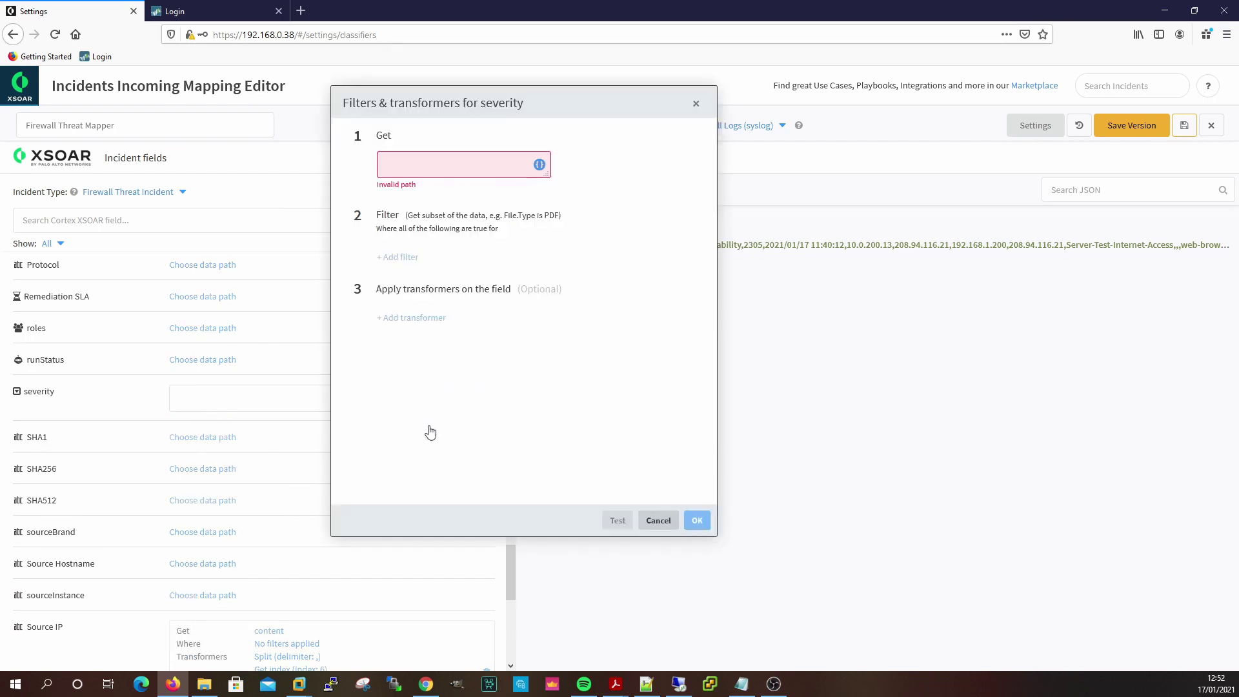
left_click(540, 165)
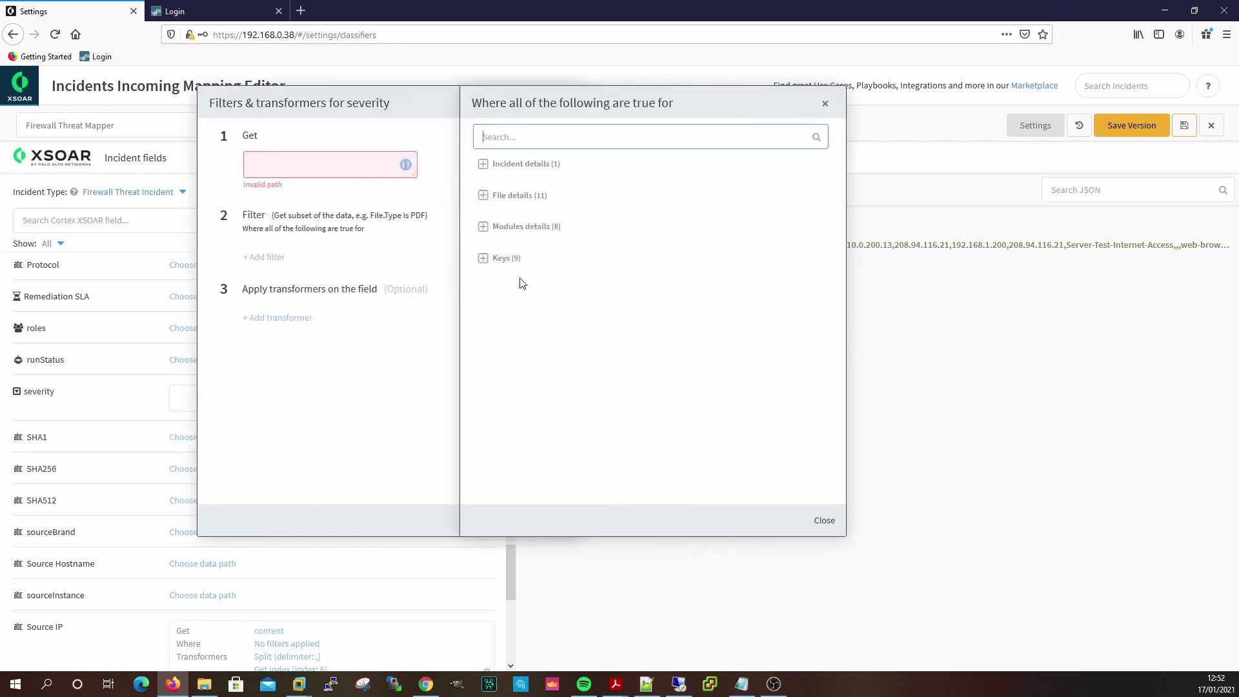
left_click(483, 259)
left_click(495, 354)
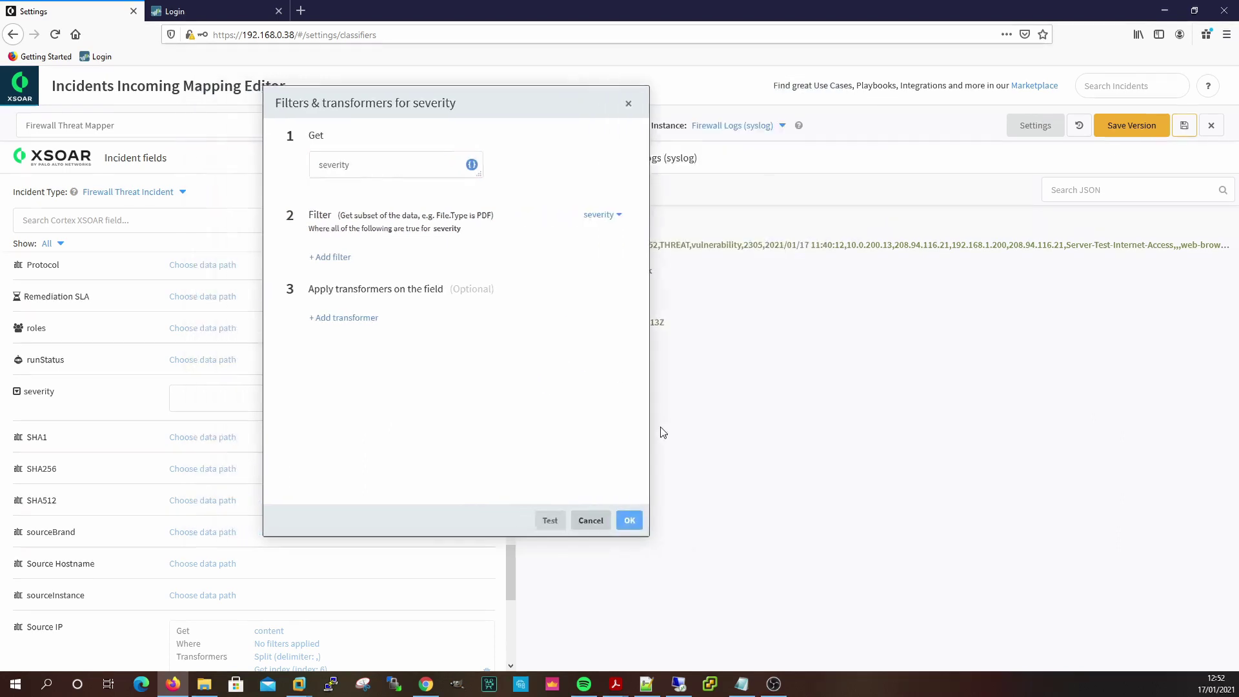
left_click(616, 520)
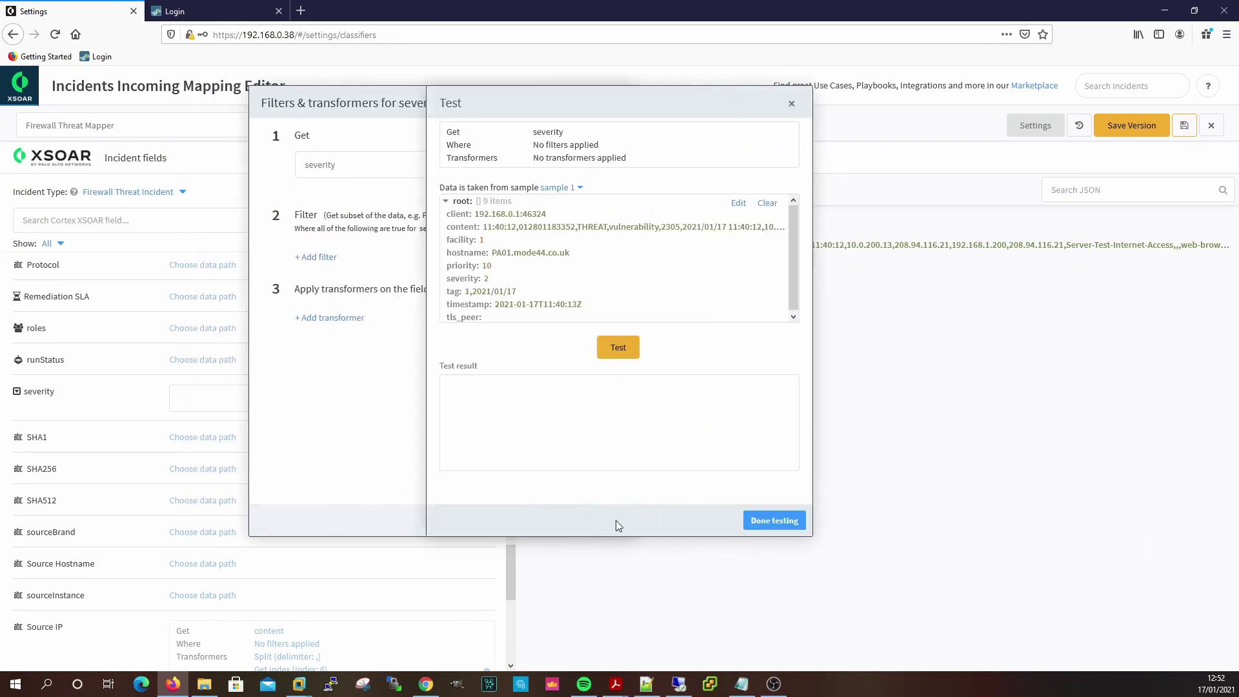
left_click(620, 354)
left_click(762, 522)
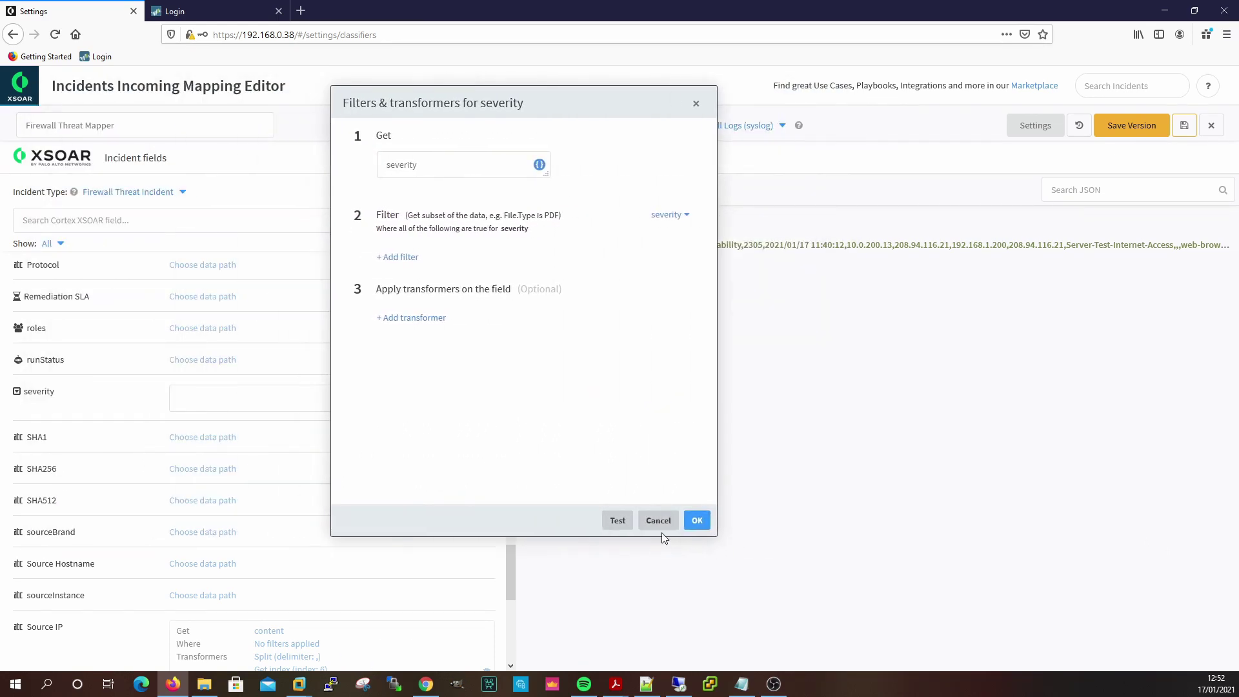
left_click(697, 520)
scroll(434, 477, "down", 2)
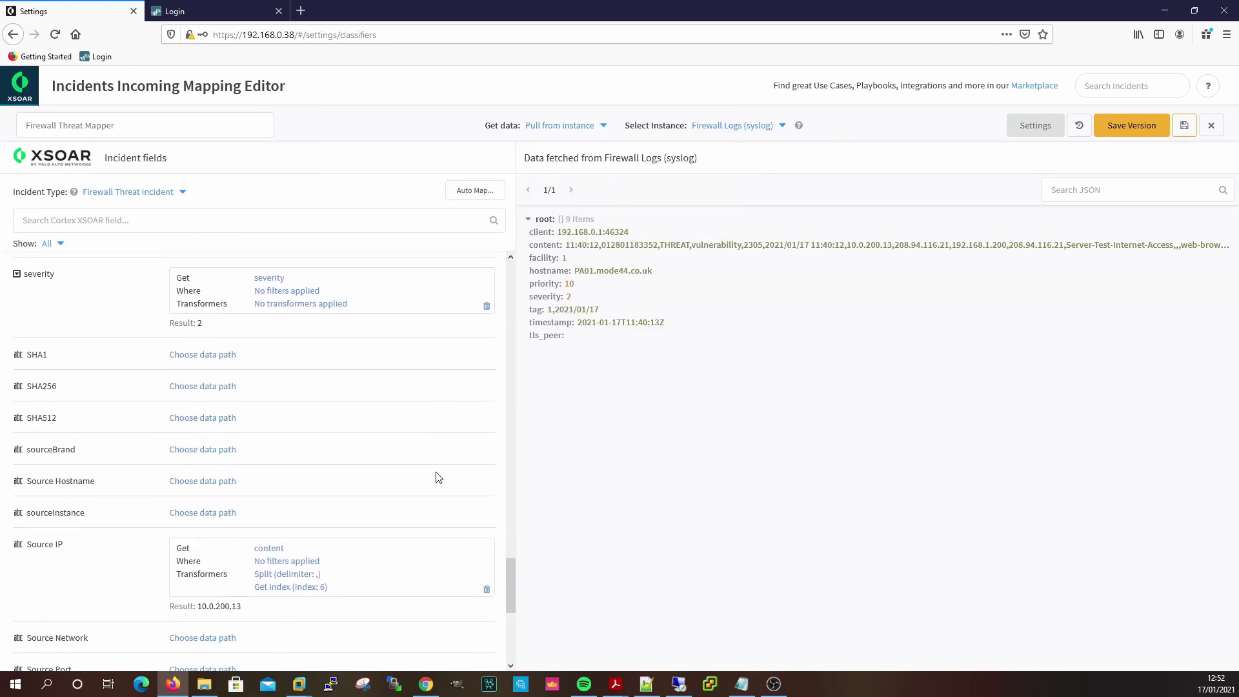
scroll(437, 478, "down", 2)
scroll(420, 483, "down", 3)
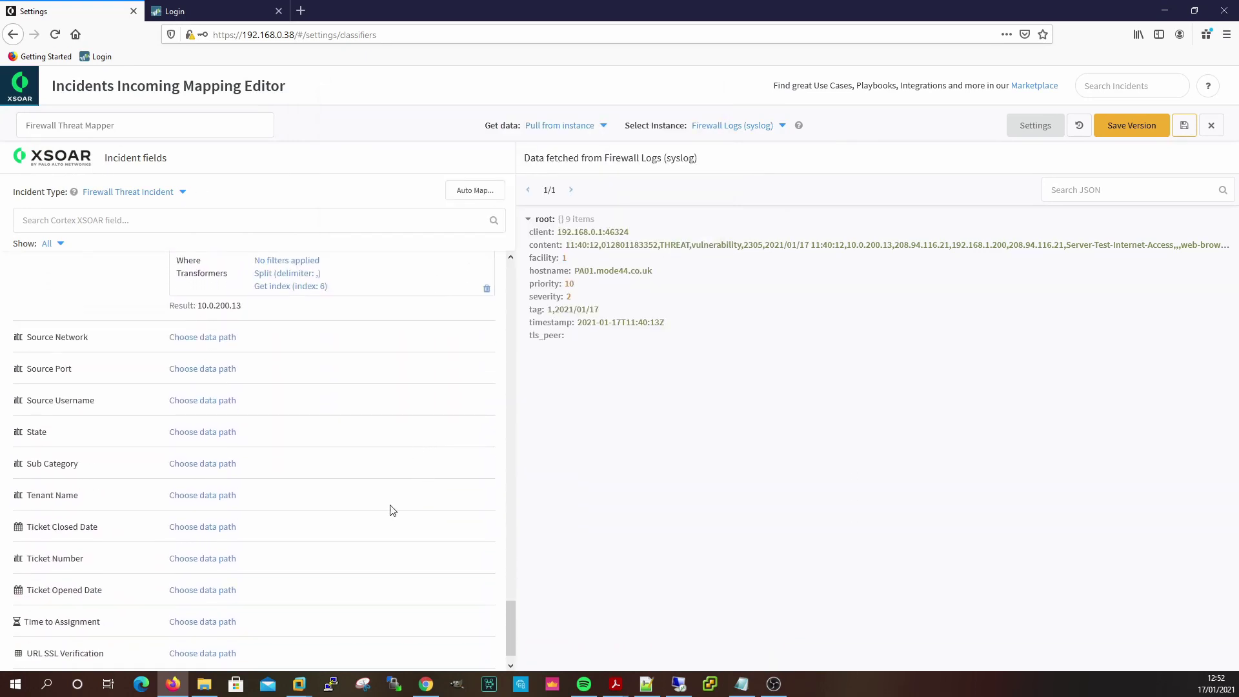
scroll(379, 440, "down", 1)
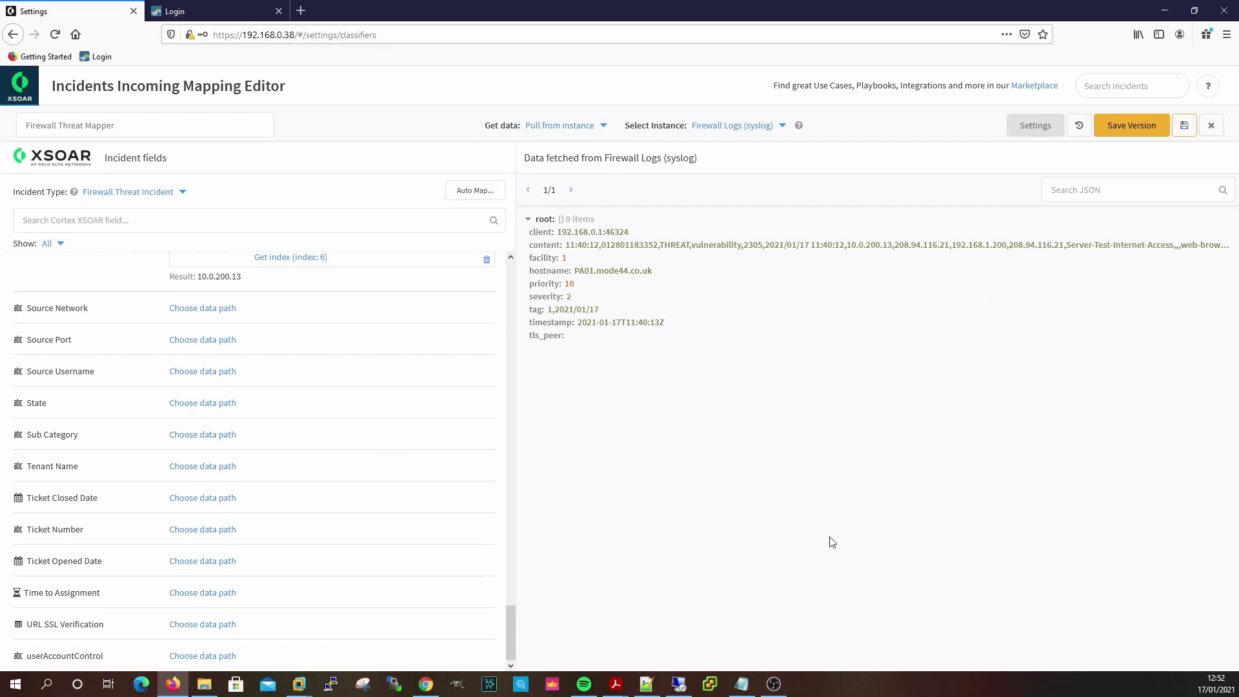
left_click(646, 684)
scroll(304, 606, "up", 2)
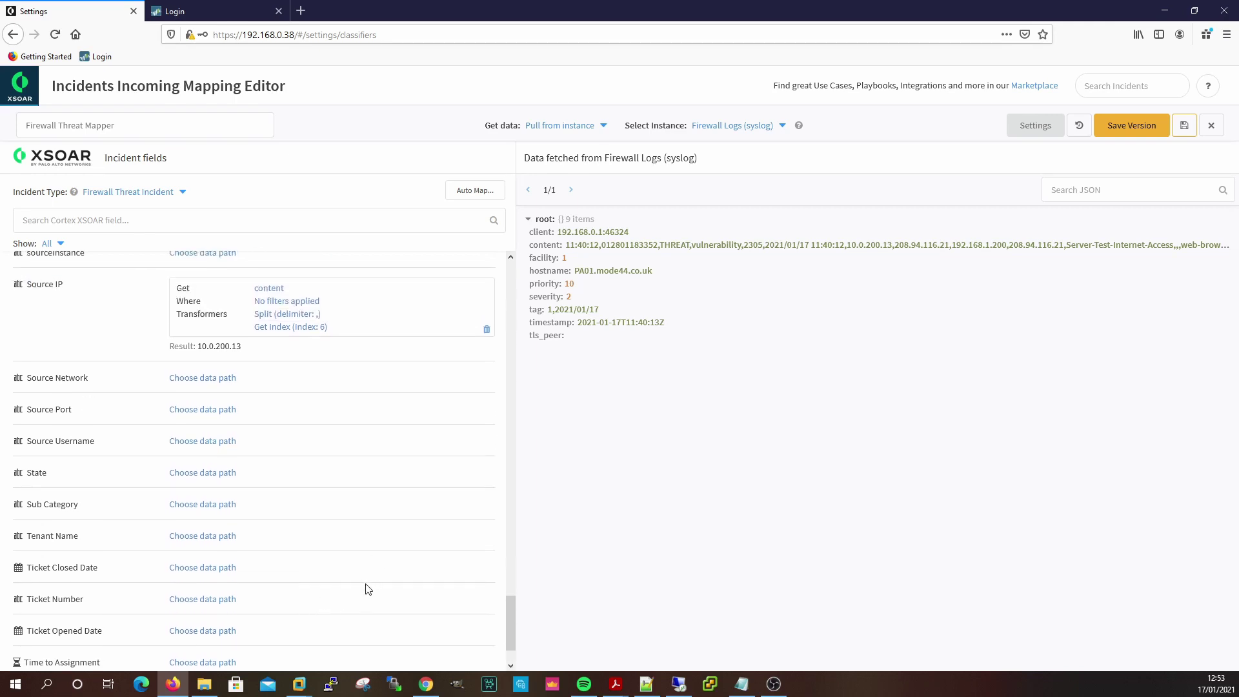
scroll(367, 588, "up", 6)
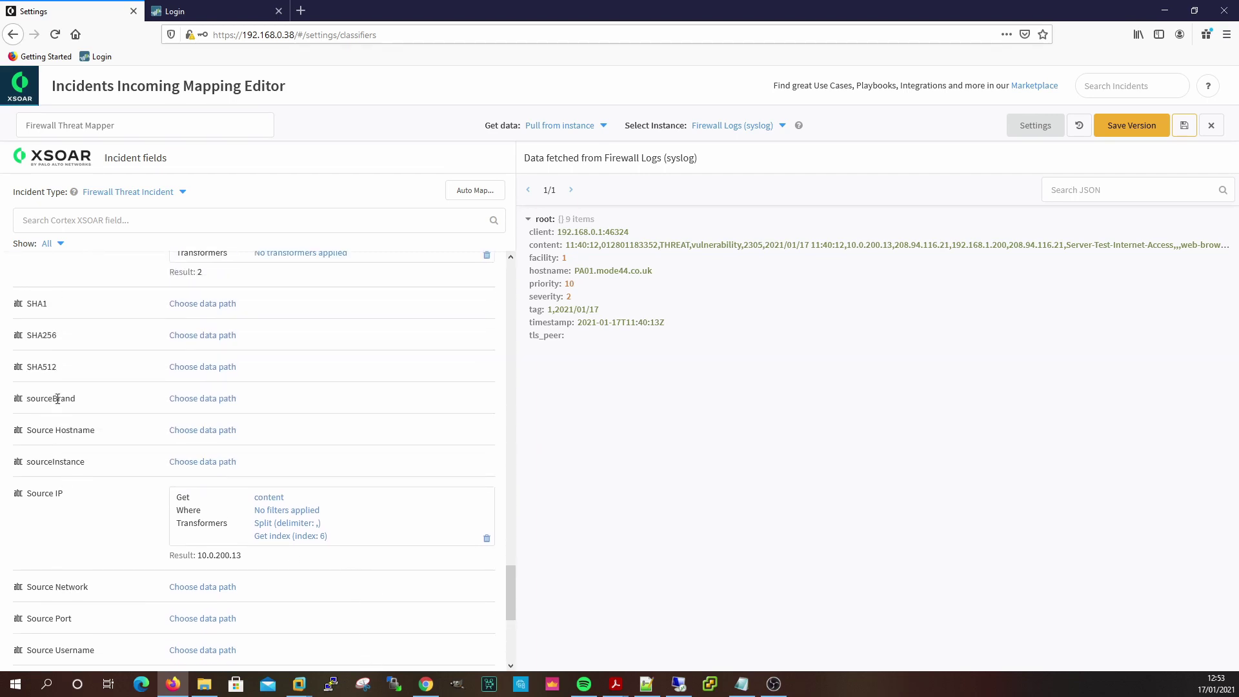
scroll(123, 408, "up", 4)
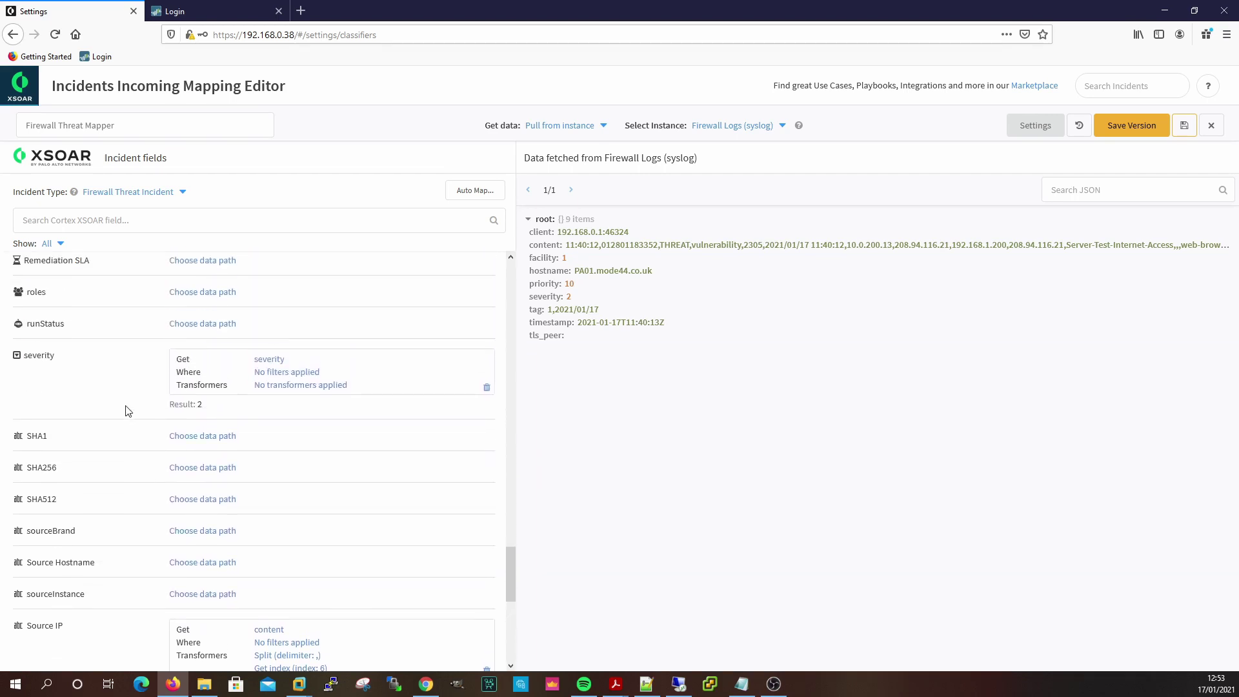
scroll(122, 455, "up", 2)
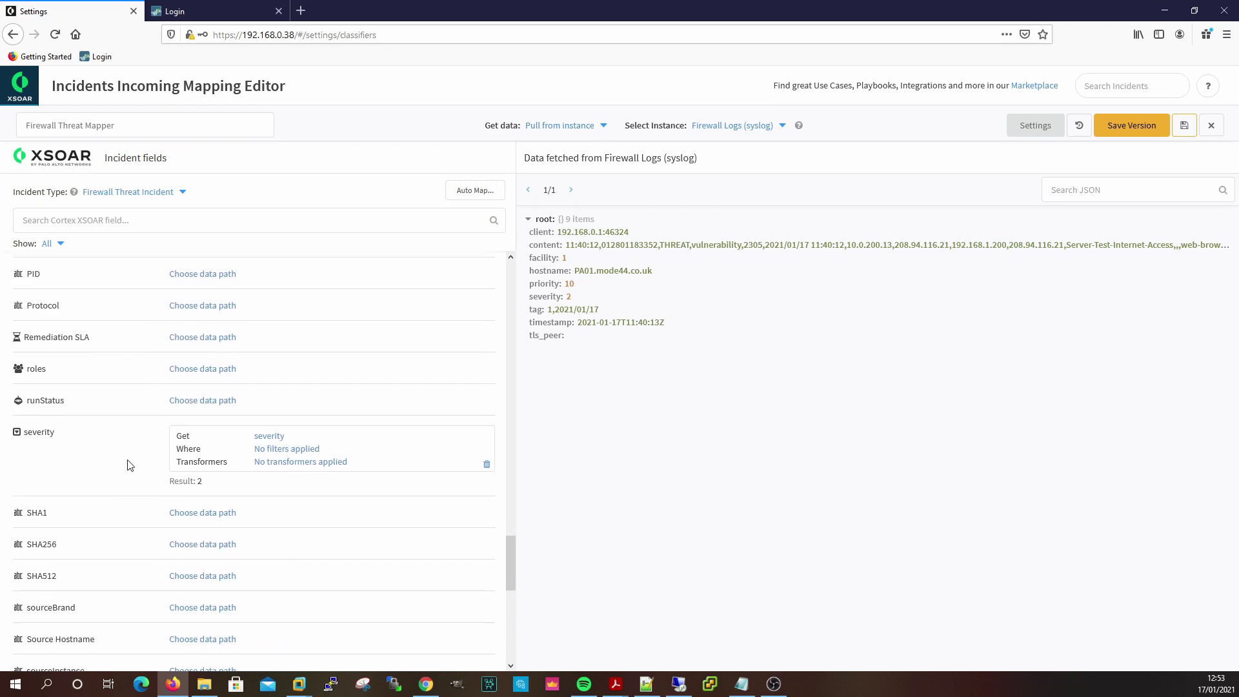
scroll(130, 452, "up", 2)
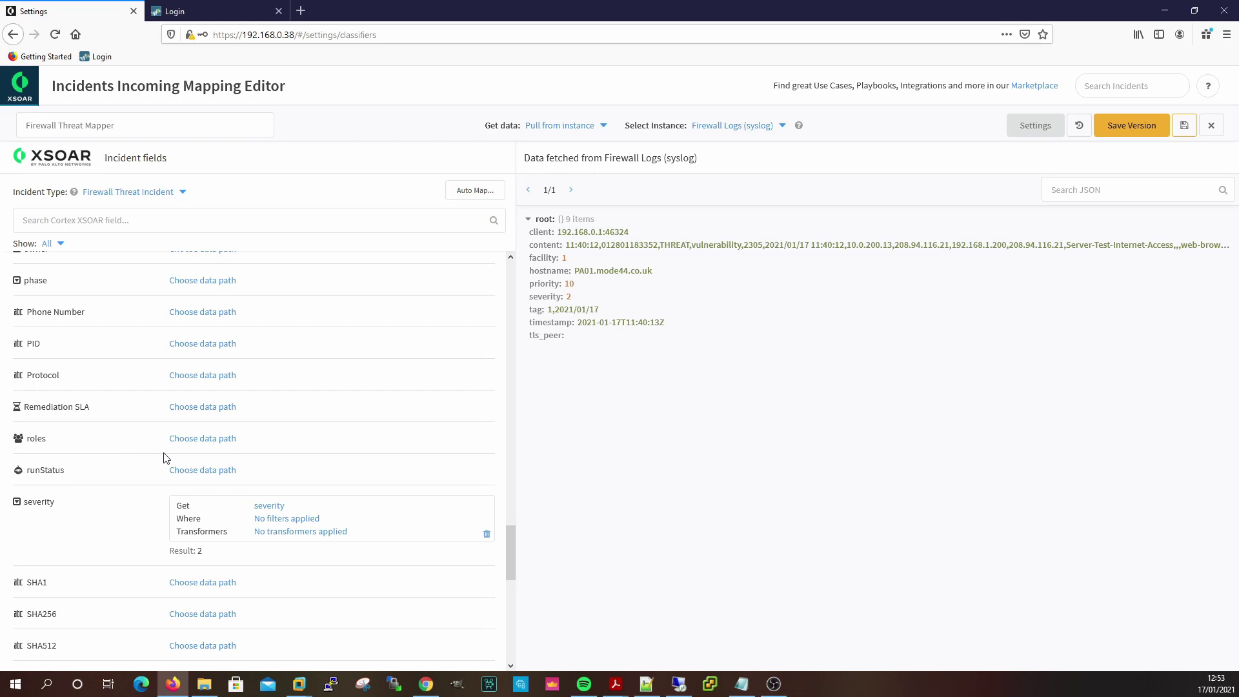
scroll(355, 449, "up", 4)
scroll(355, 449, "up", 5)
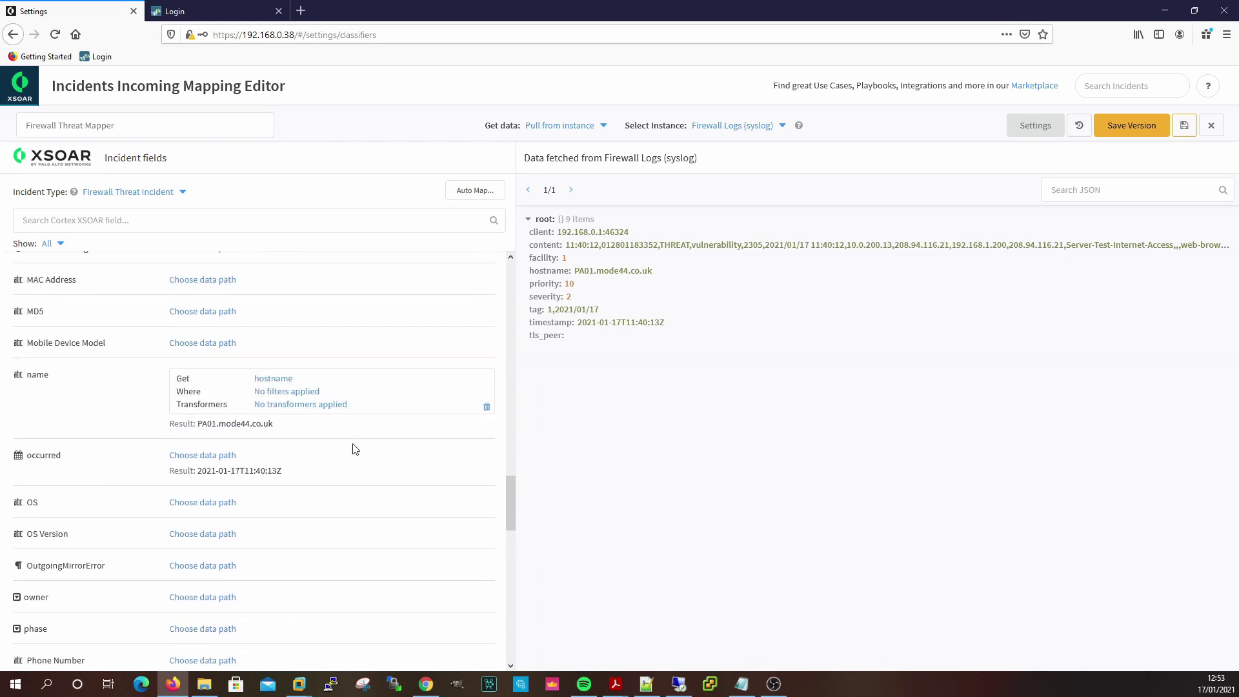
scroll(355, 449, "up", 6)
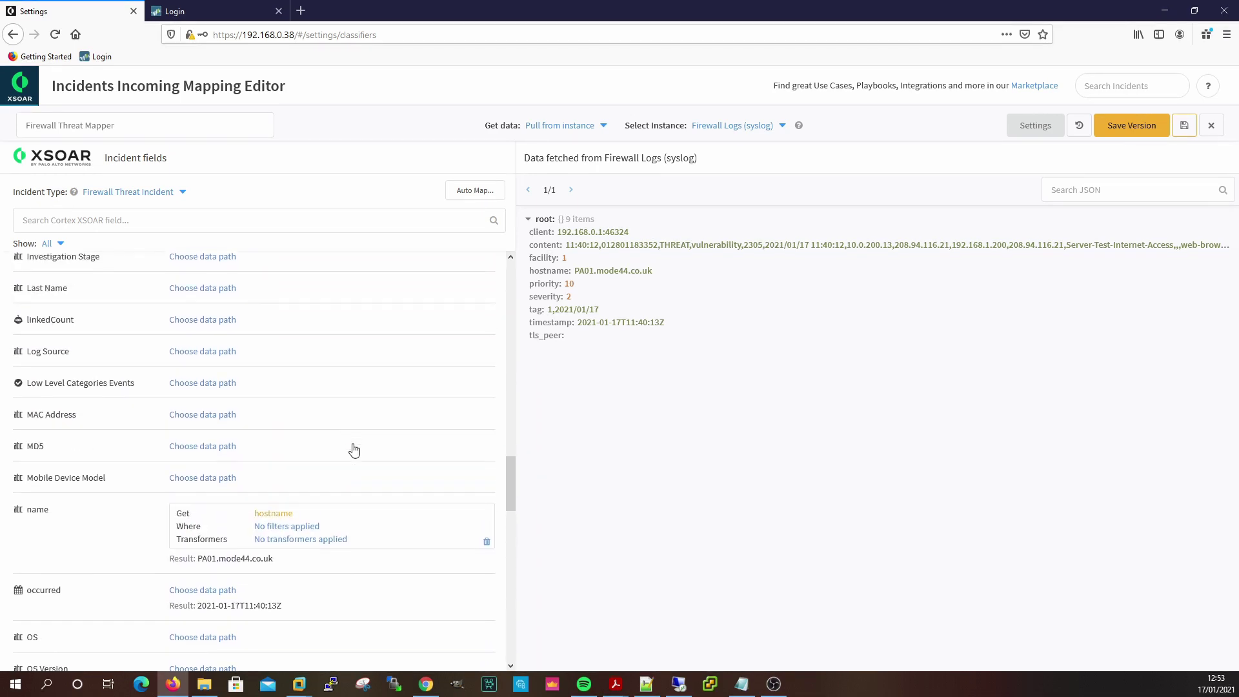
scroll(355, 448, "up", 2)
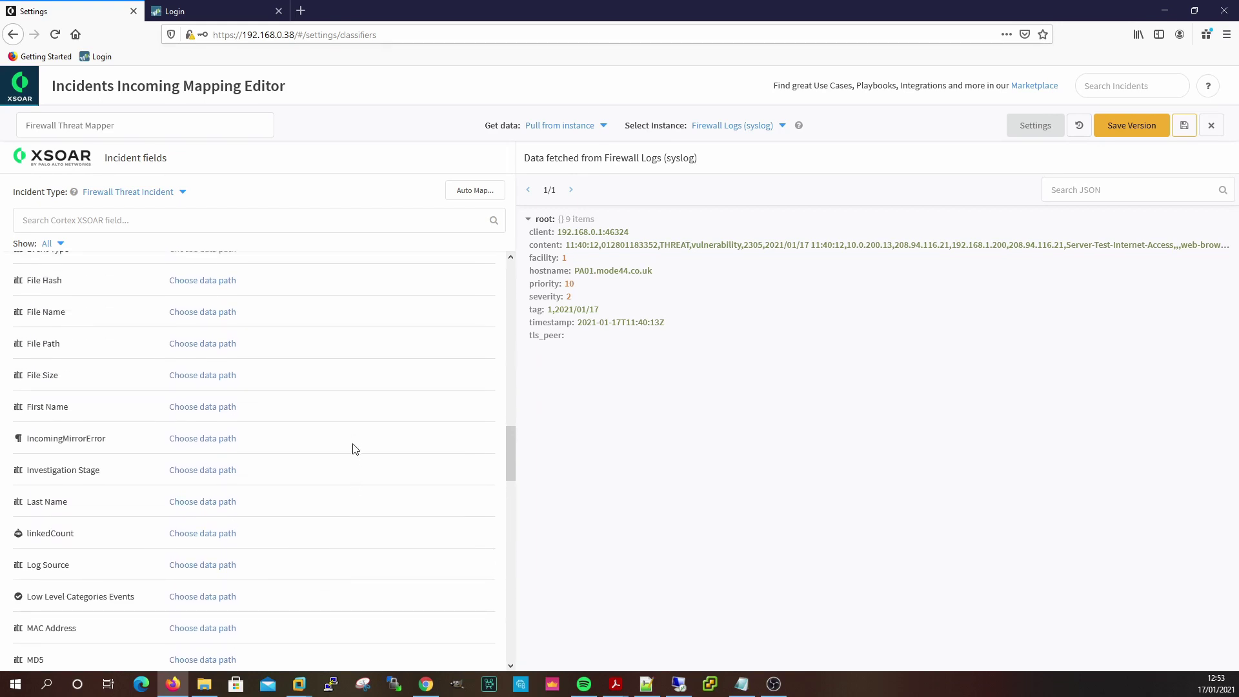
scroll(355, 449, "up", 3)
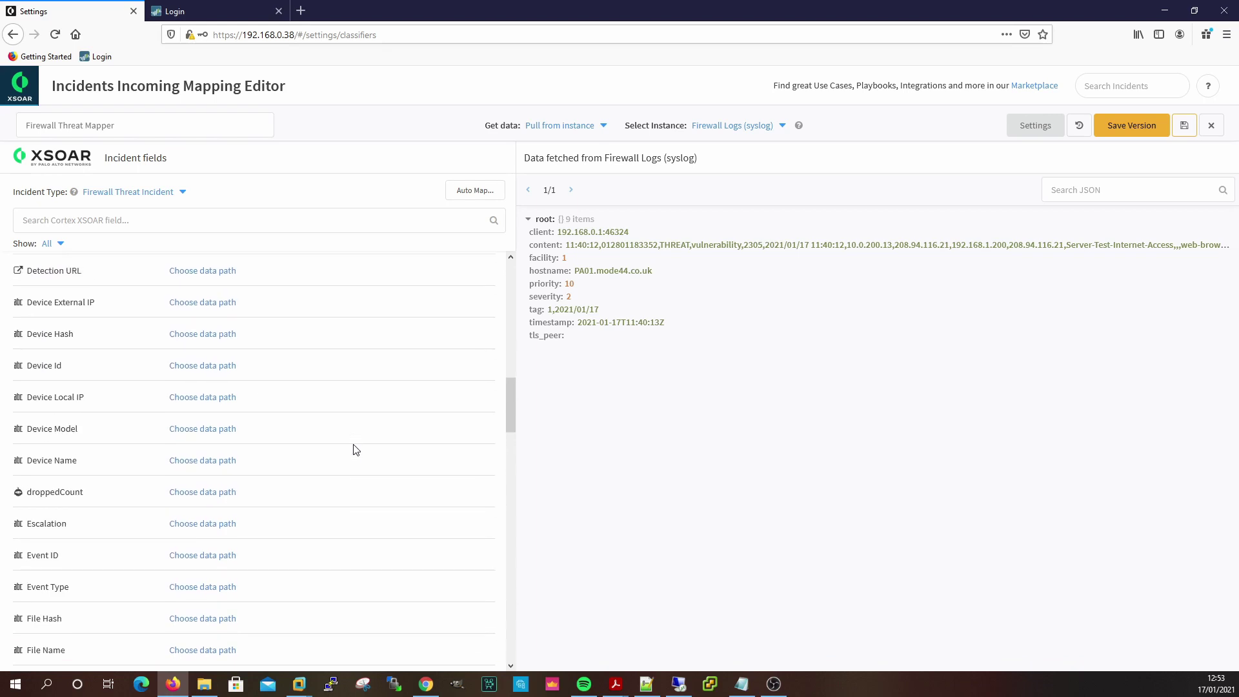
scroll(356, 450, "down", 14)
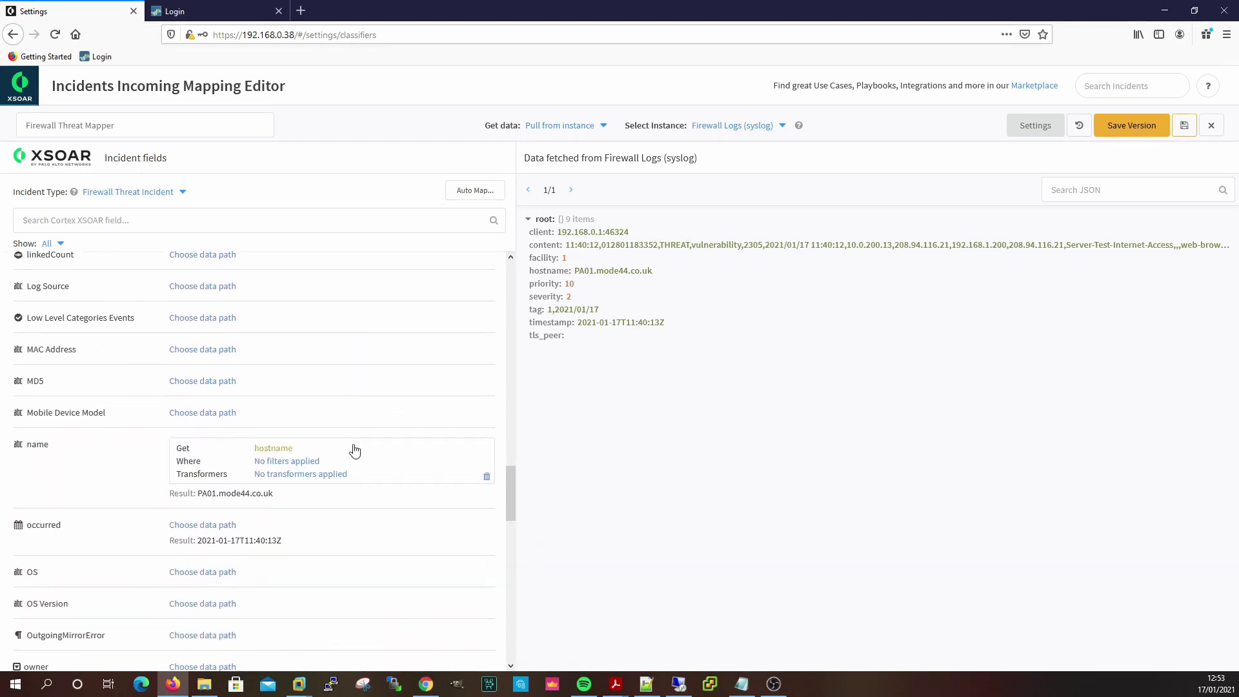
scroll(355, 450, "down", 14)
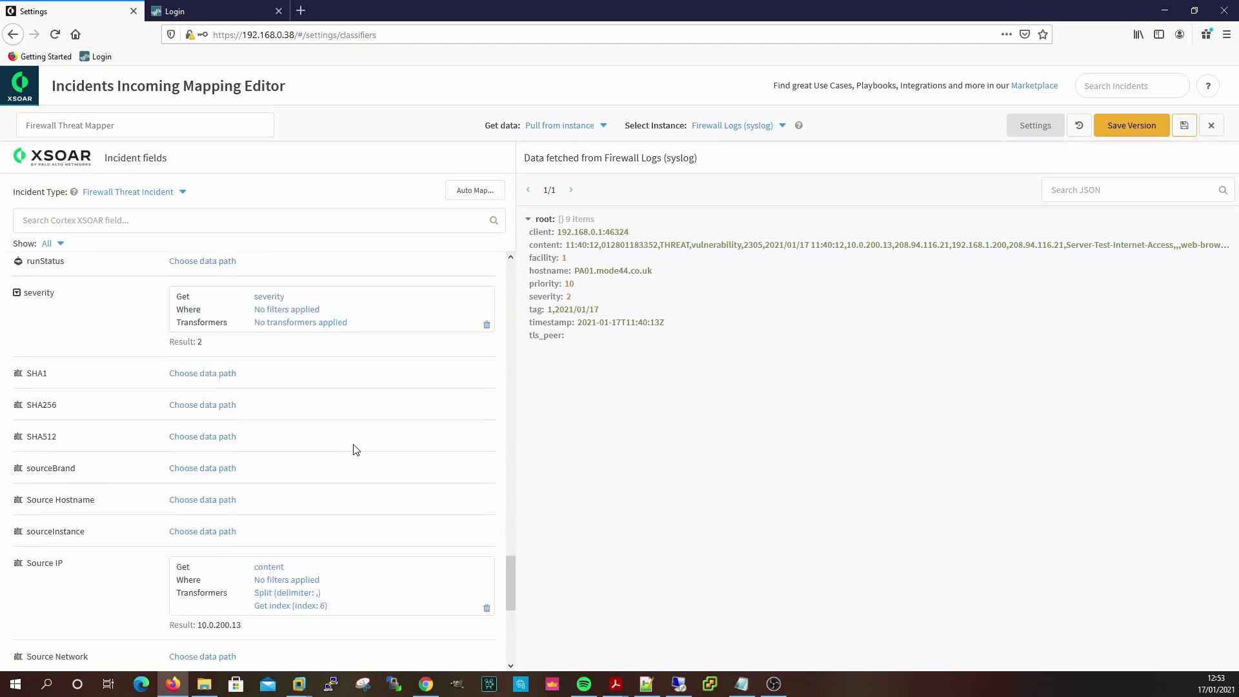
scroll(354, 454, "down", 3)
scroll(355, 455, "up", 20)
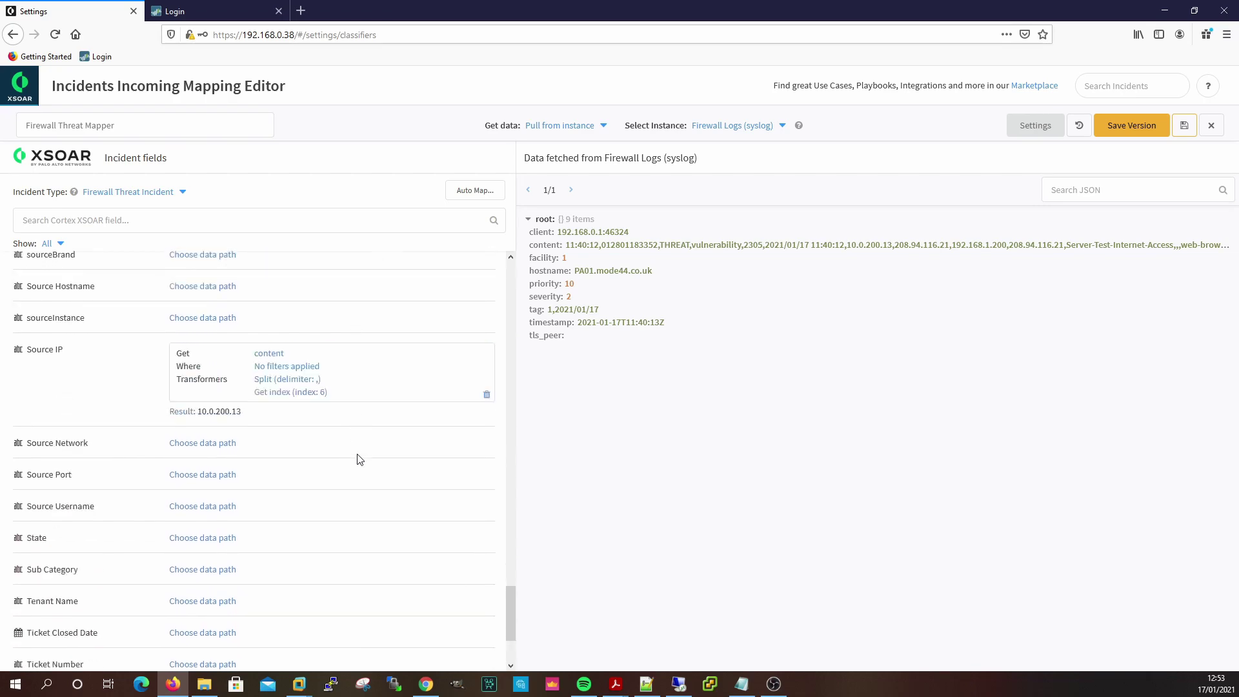
scroll(365, 481, "up", 1)
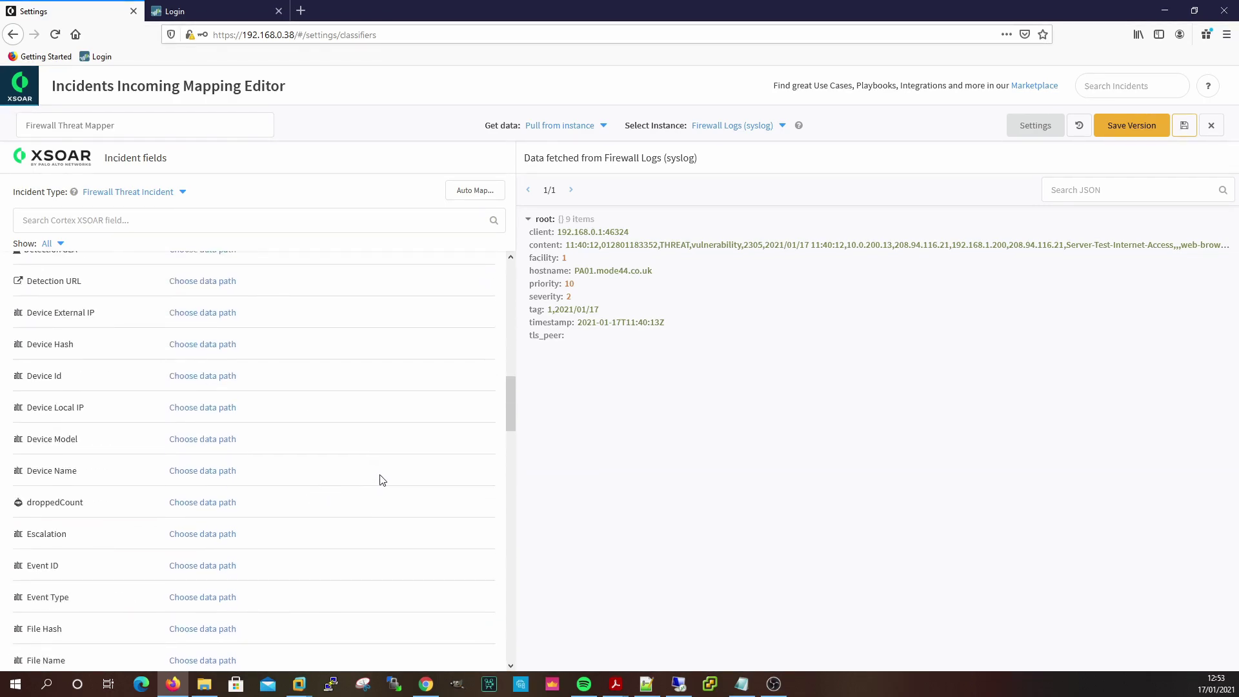
Take the Event Type value from the log's content key.
left_click(189, 597)
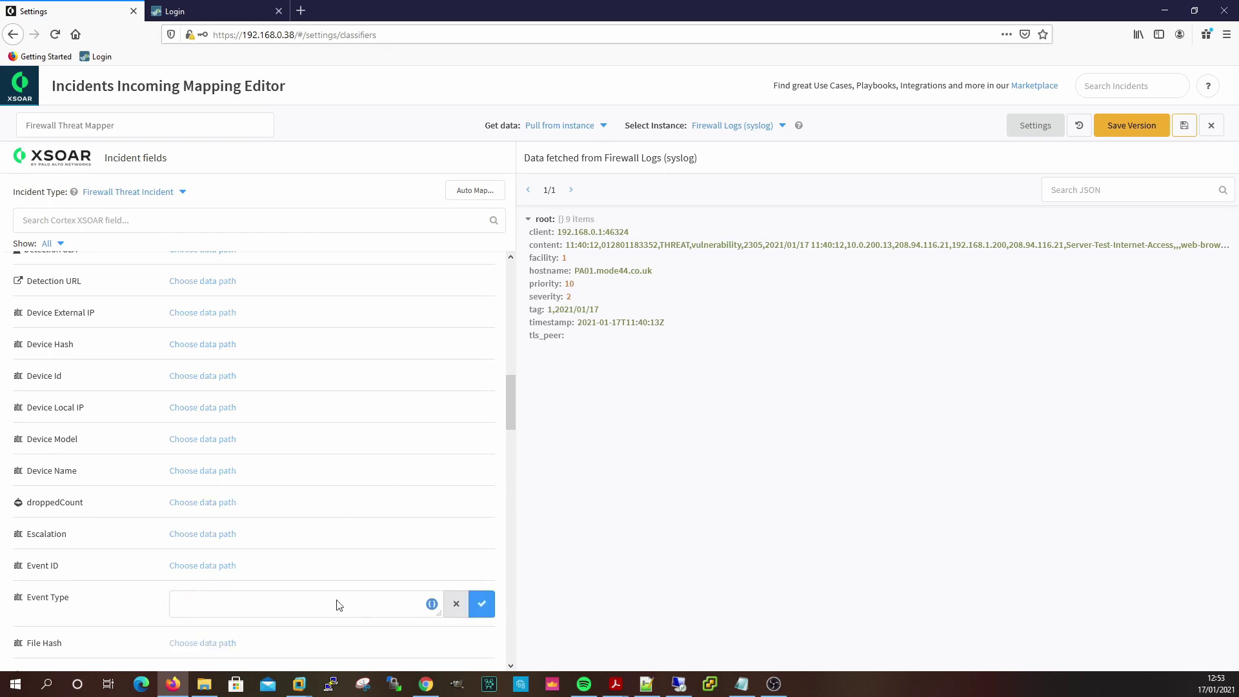
scroll(402, 486, "down", 1)
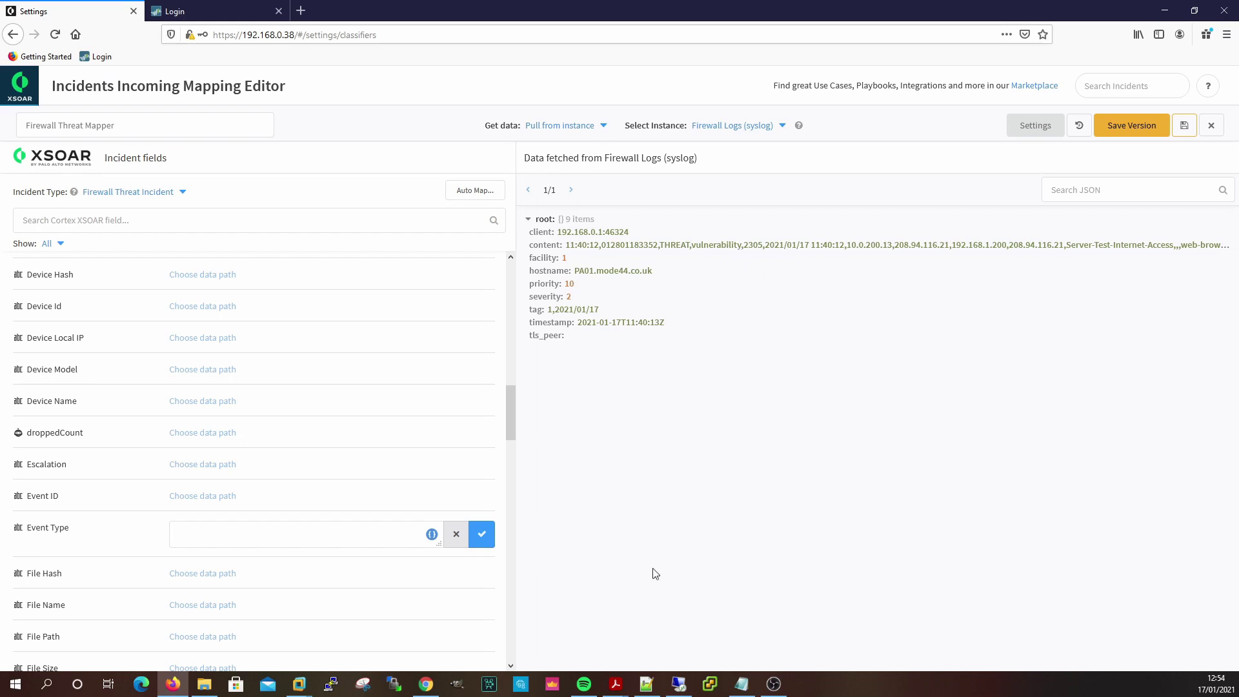
left_click(431, 535)
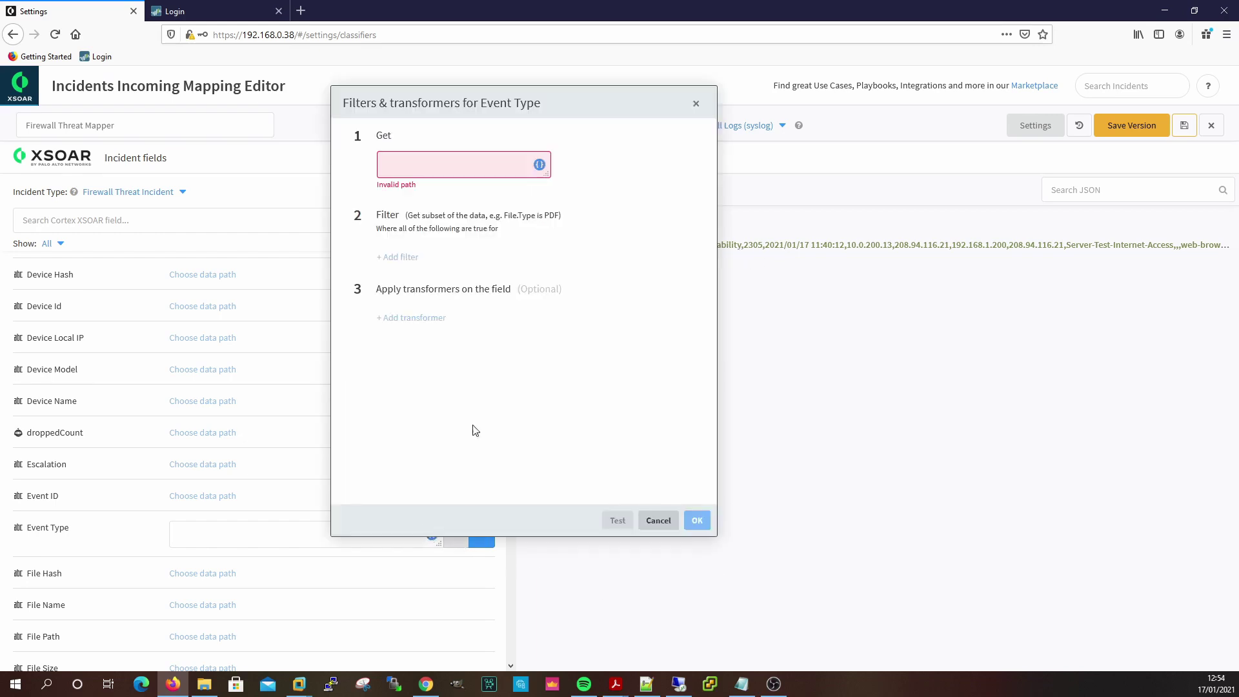
left_click(539, 164)
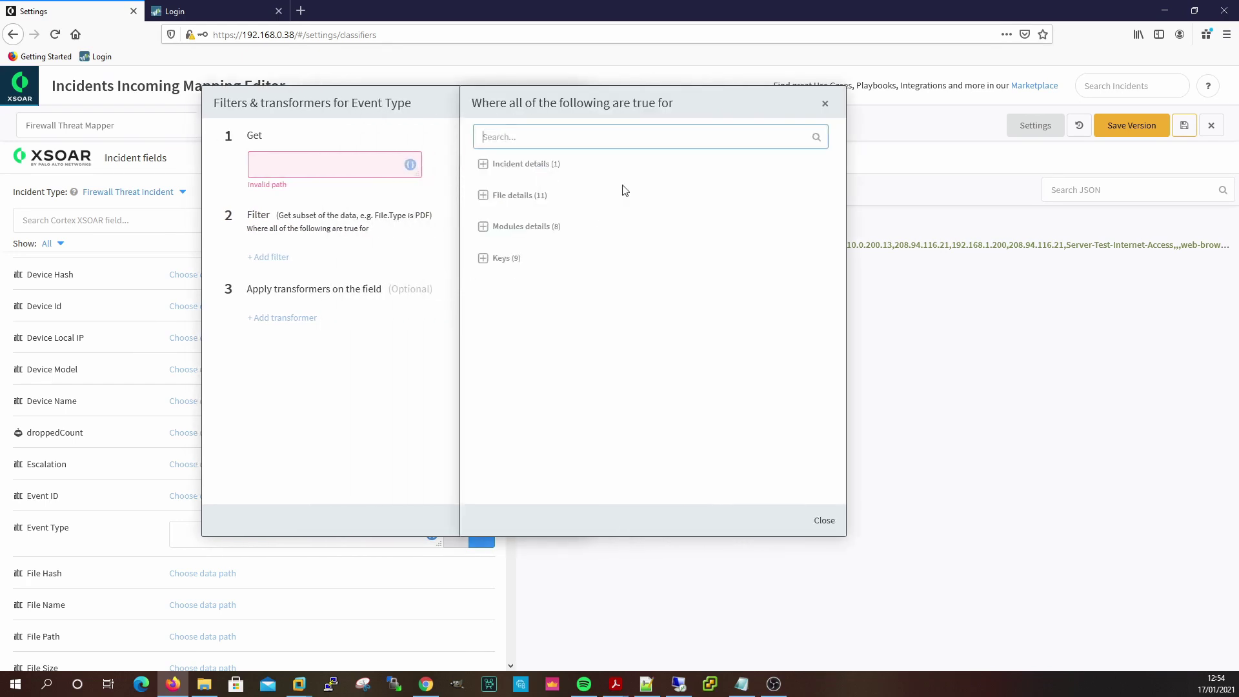
left_click(502, 259)
left_click(495, 295)
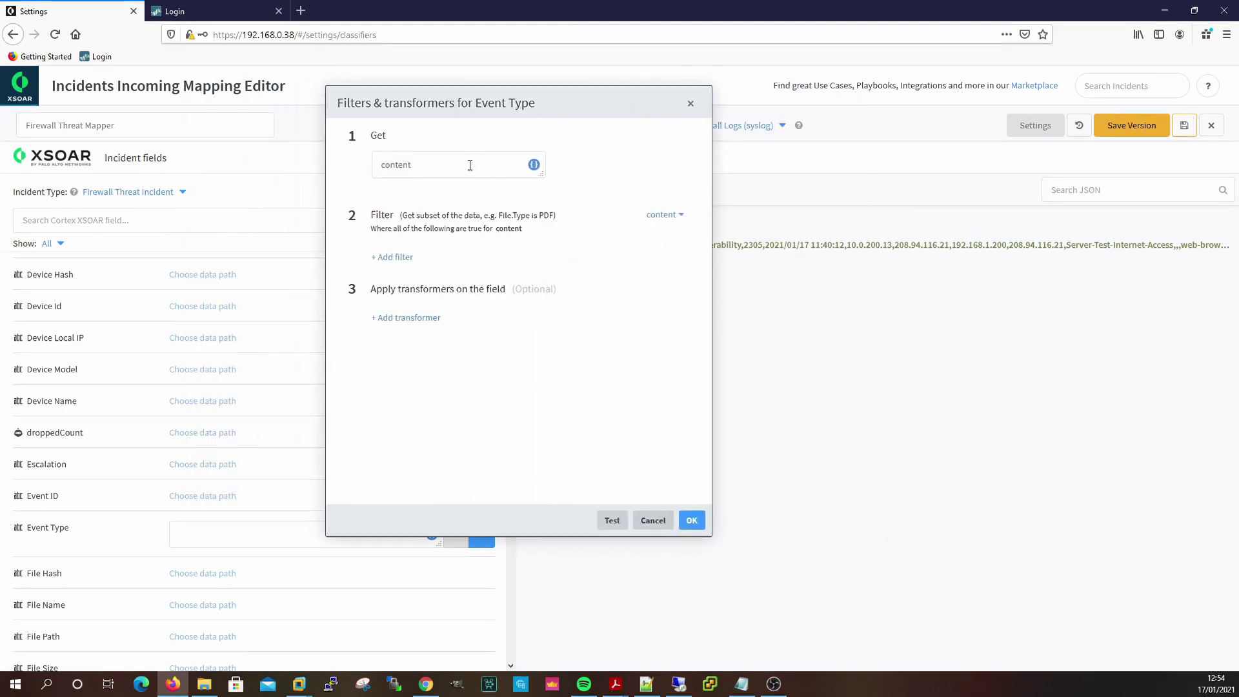
Add a Cut transformer splitting content by comma on field 4, and test it.
left_click(418, 322)
left_click(391, 335)
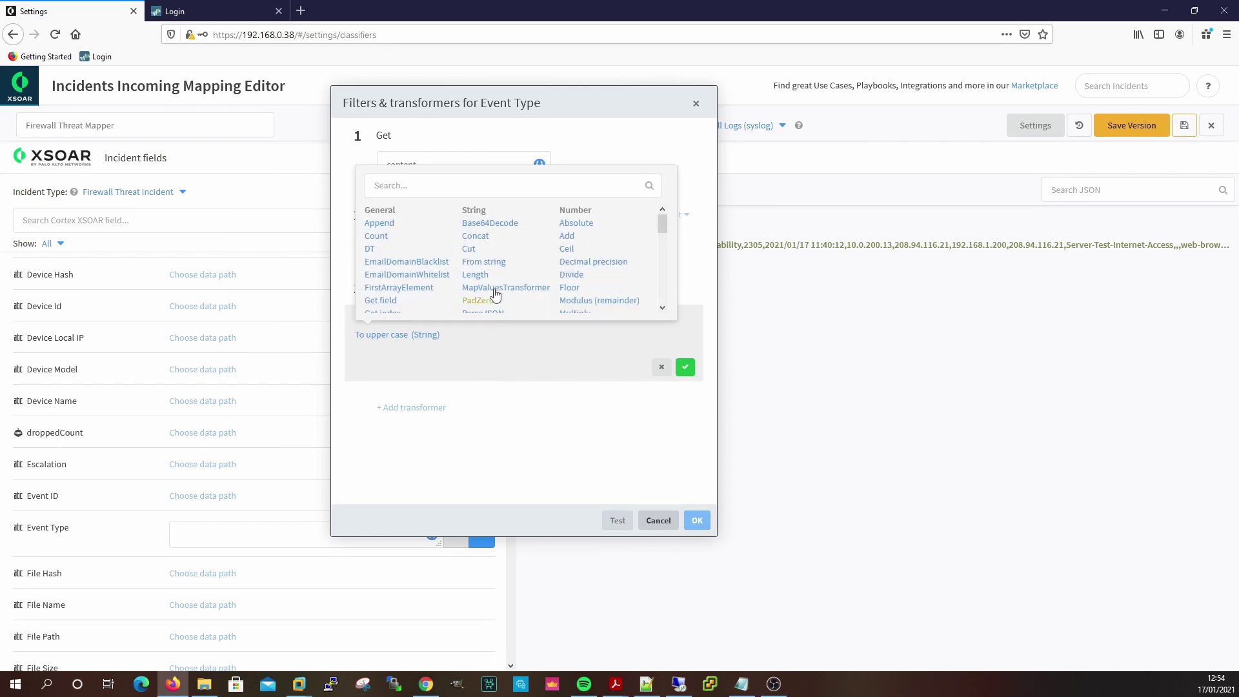
left_click(468, 250)
left_click(426, 374)
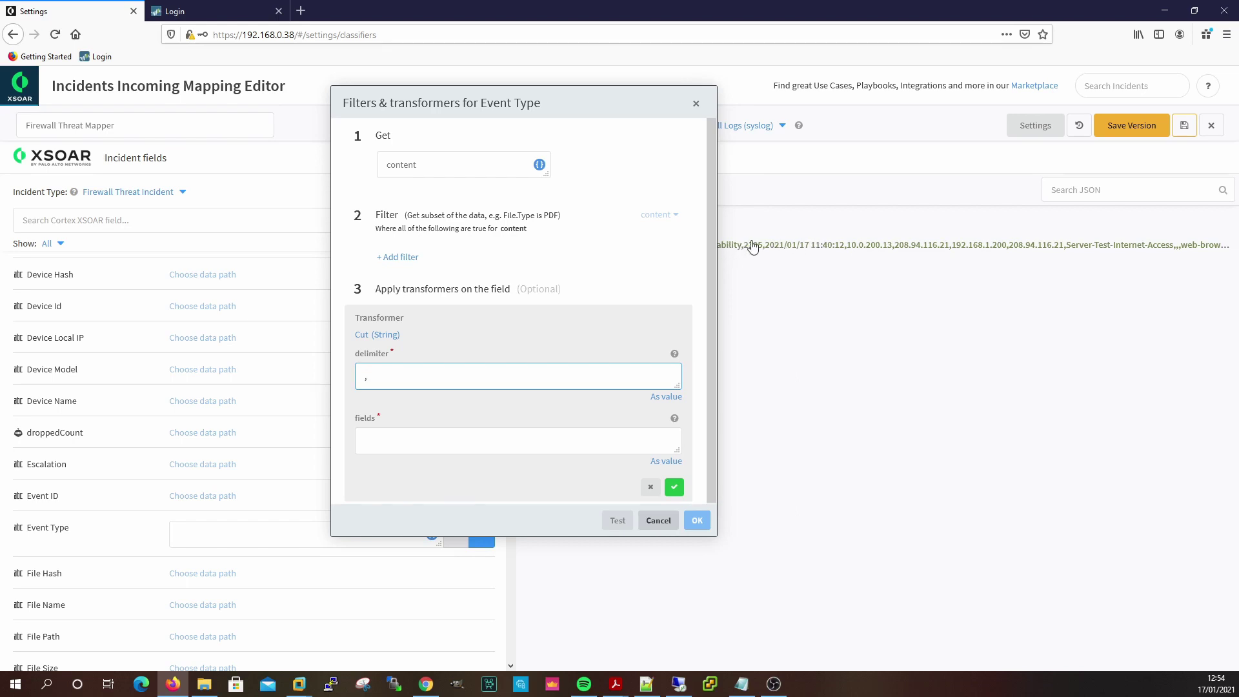
left_click(448, 450)
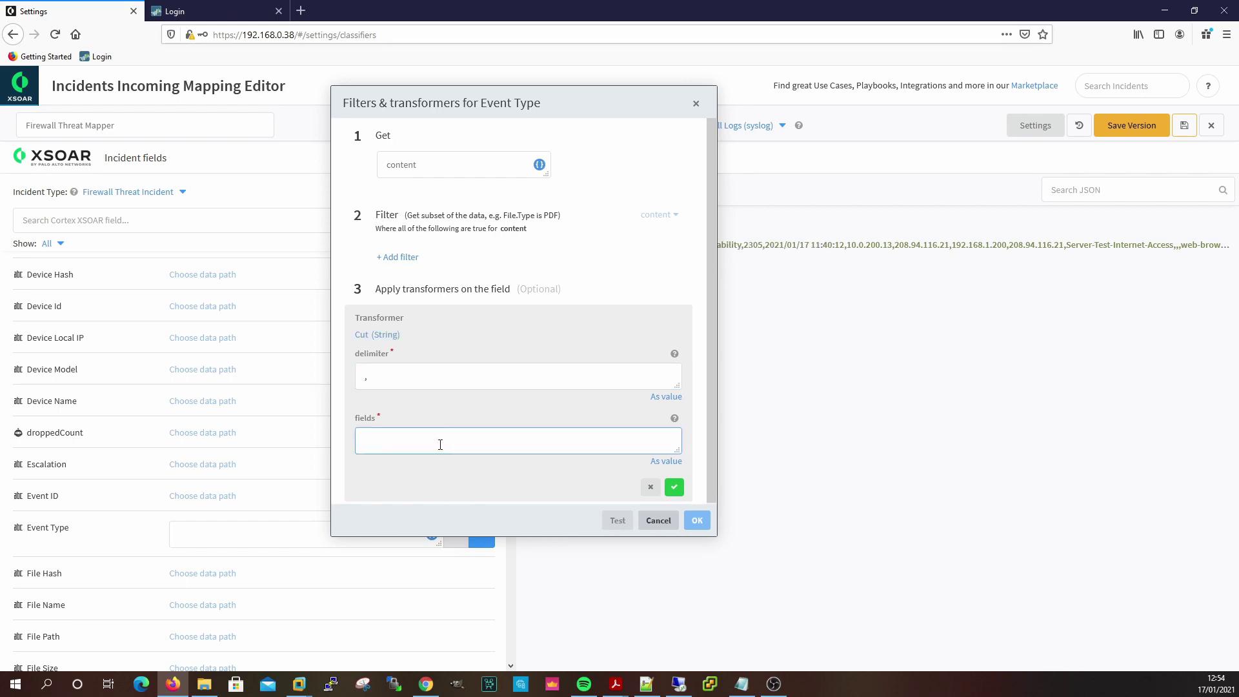
type("4")
left_click(674, 487)
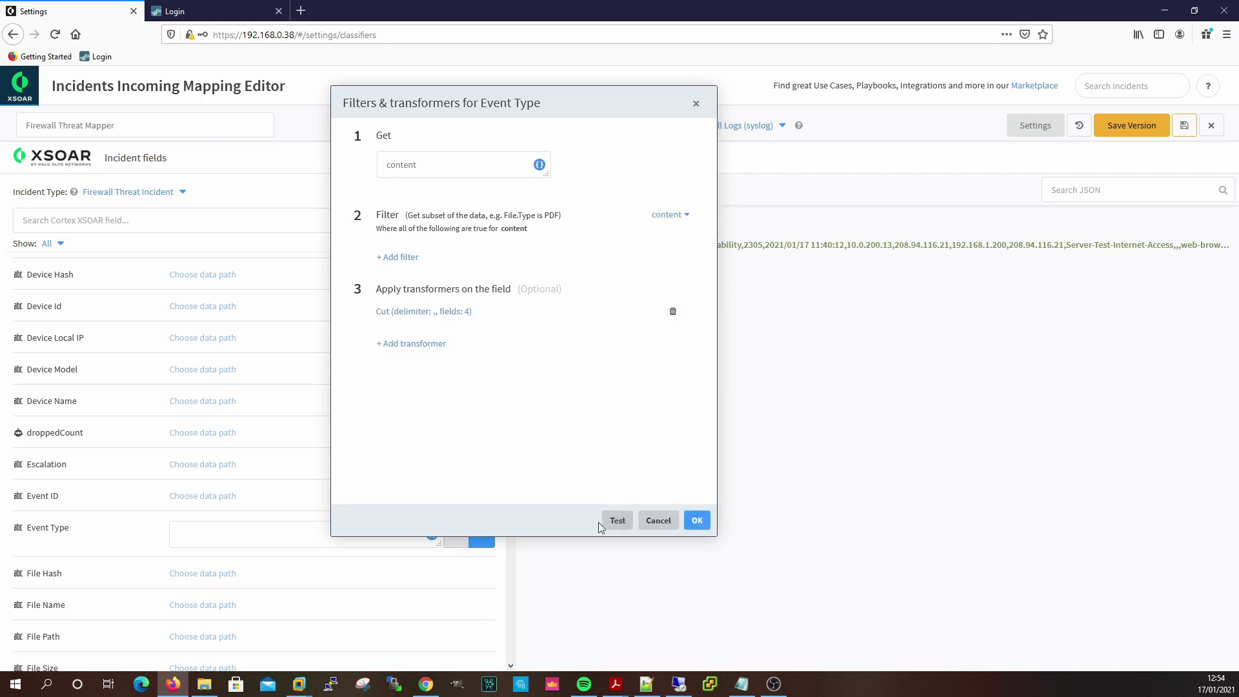
left_click(617, 520)
left_click(619, 348)
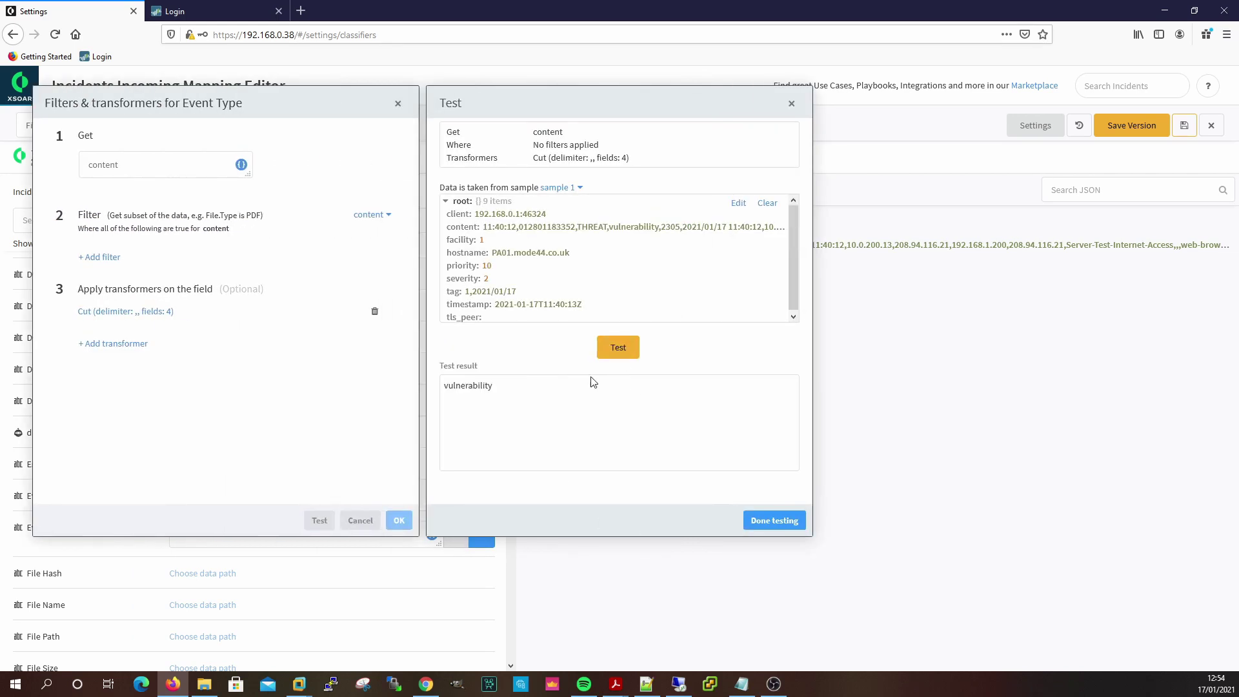
left_click(774, 520)
Add a To upper case transformer after Cut and test it on sample 1.
left_click(412, 344)
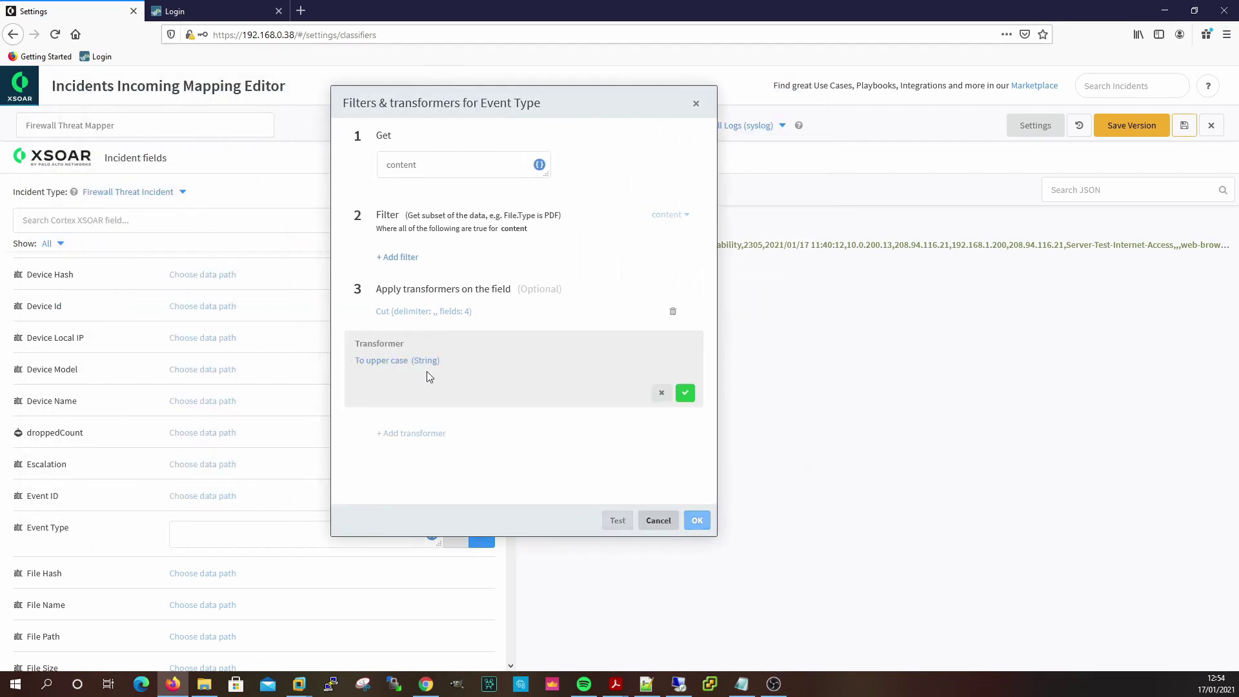
left_click(684, 392)
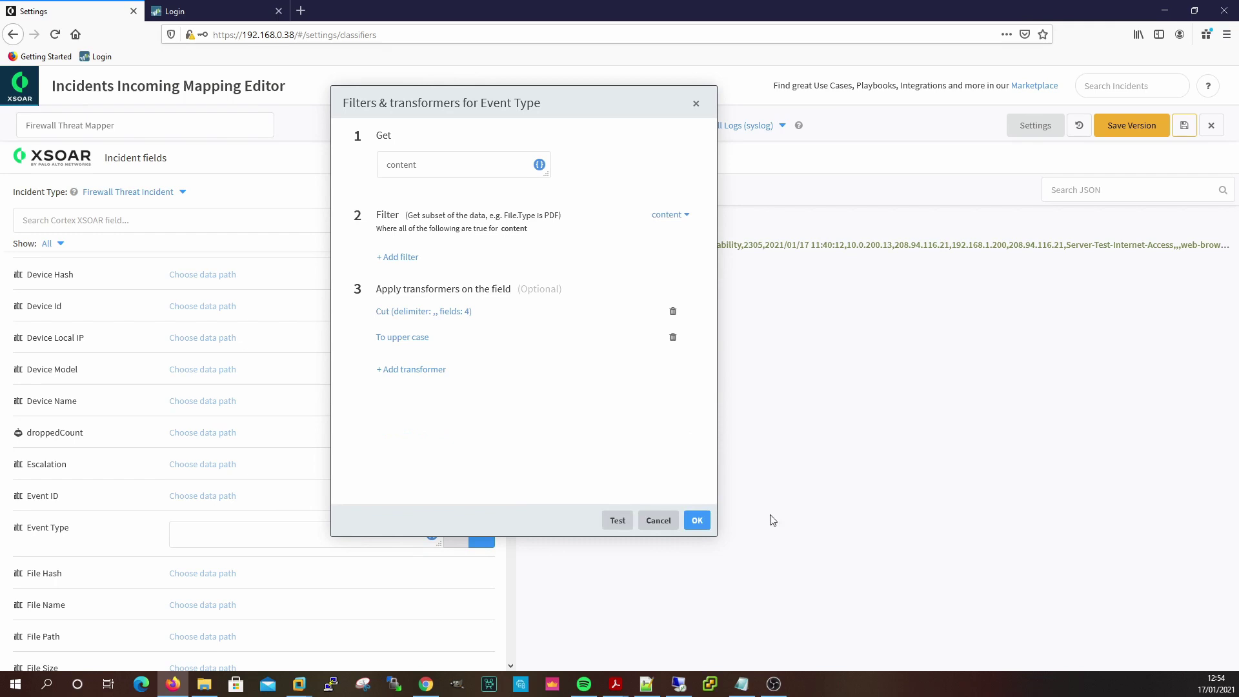
left_click(618, 520)
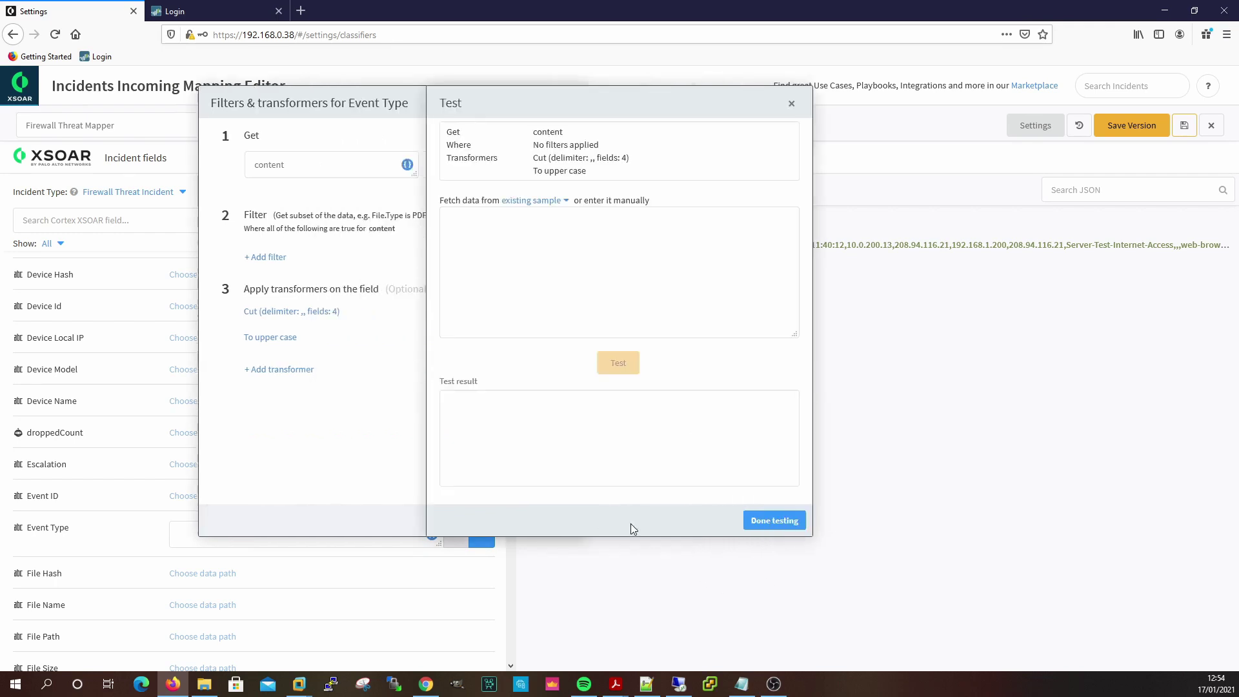
left_click(531, 201)
left_click(533, 236)
left_click(621, 363)
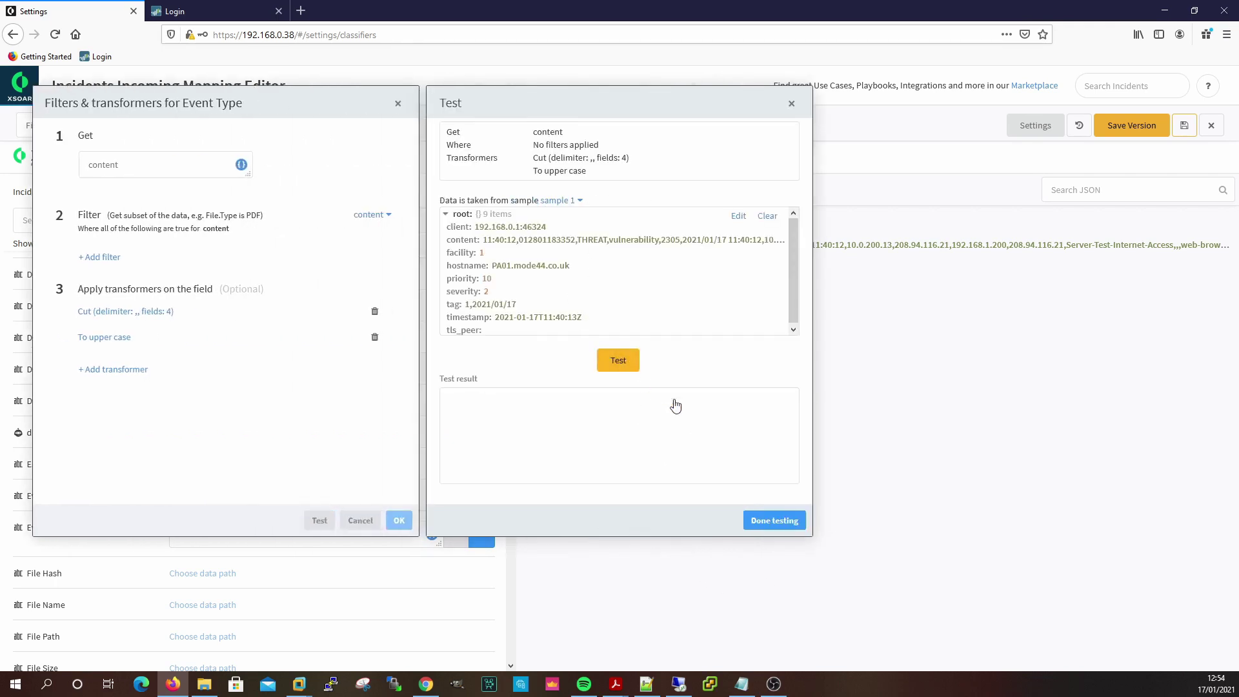
left_click(764, 528)
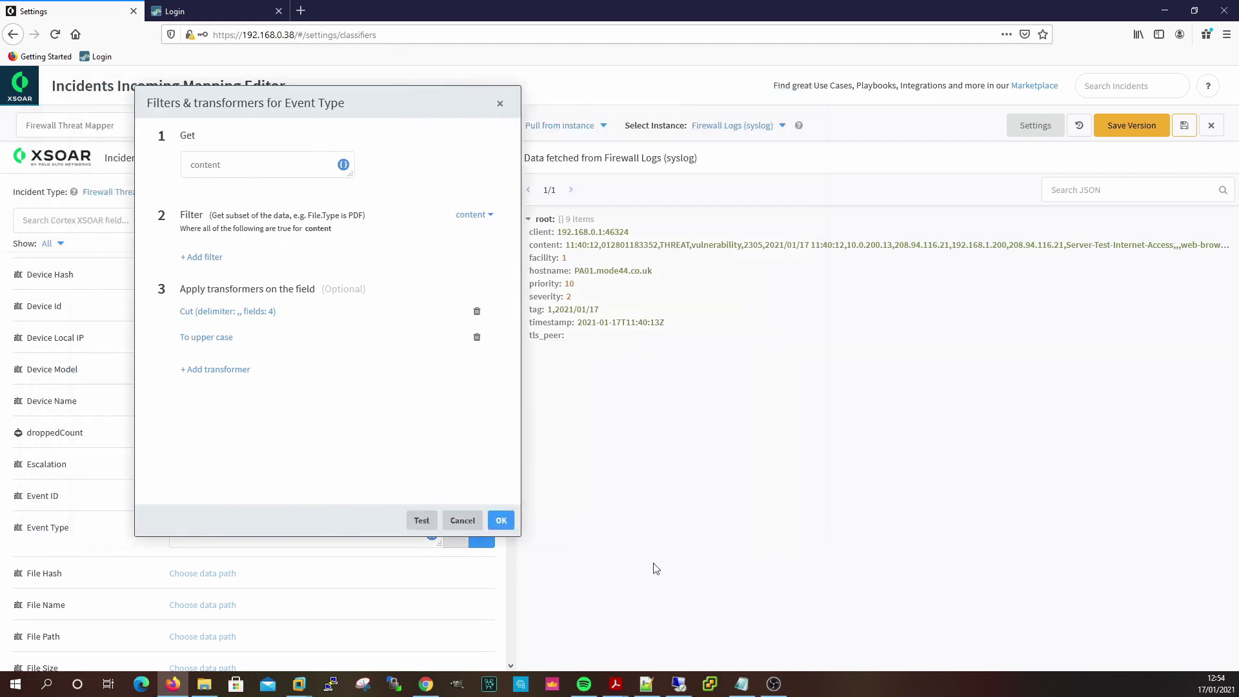
Apply the Event Type mapping and review mapped fields such as Destination IP and Source IP.
left_click(701, 520)
scroll(324, 387, "down", 4)
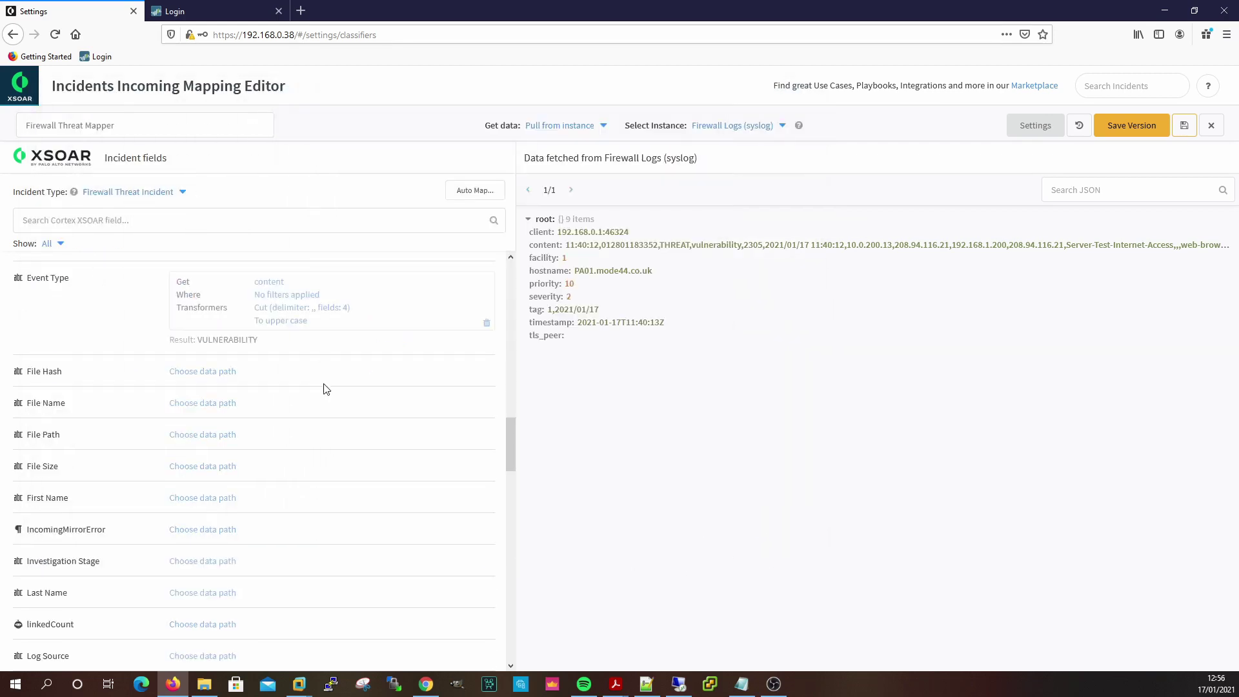
scroll(304, 399, "up", 2)
scroll(258, 485, "up", 6)
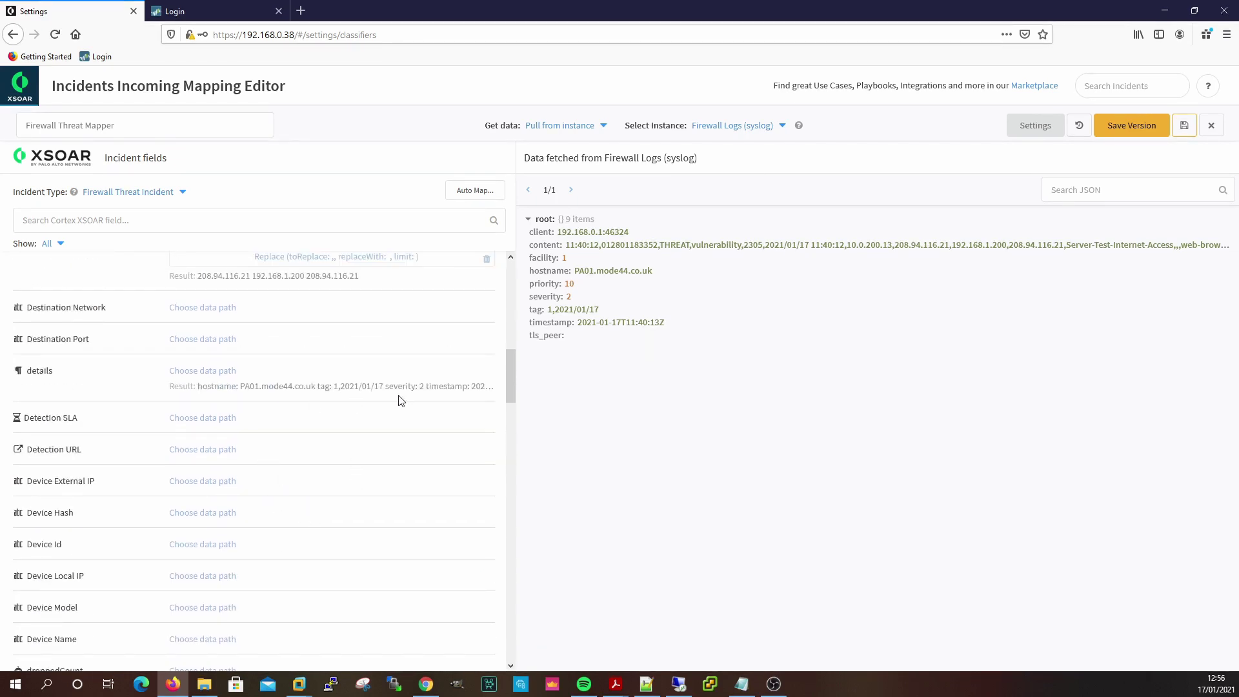
scroll(335, 401, "up", 1)
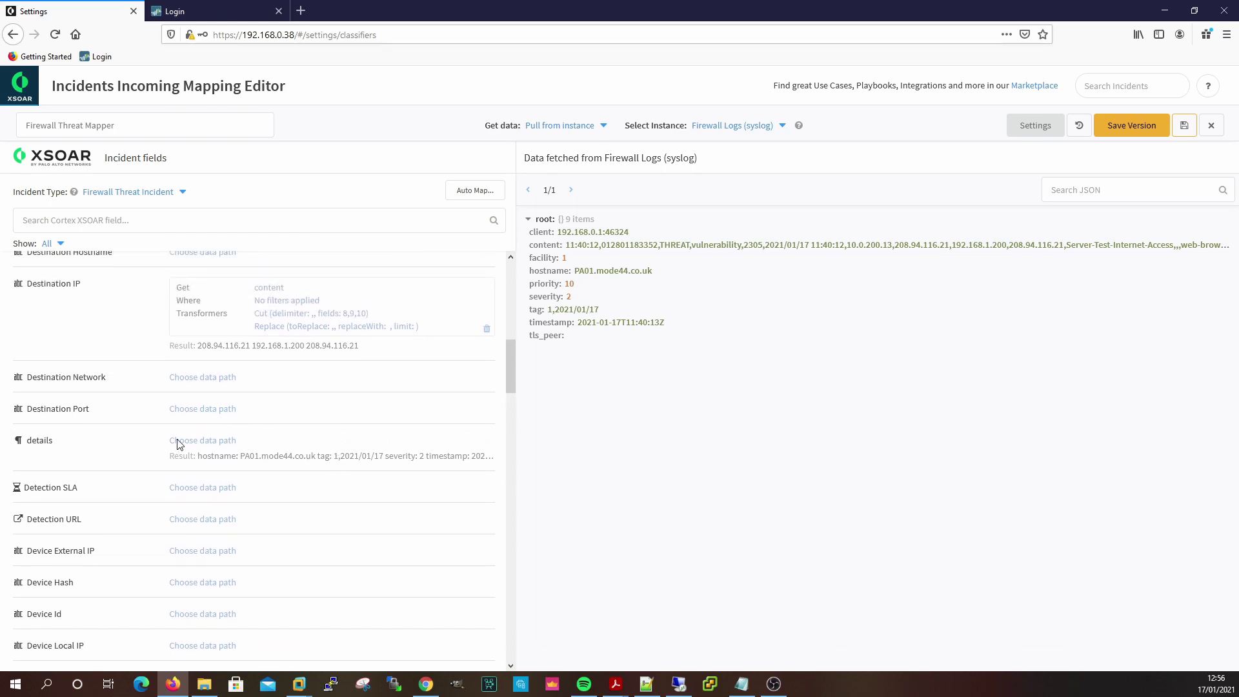
scroll(282, 443, "up", 2)
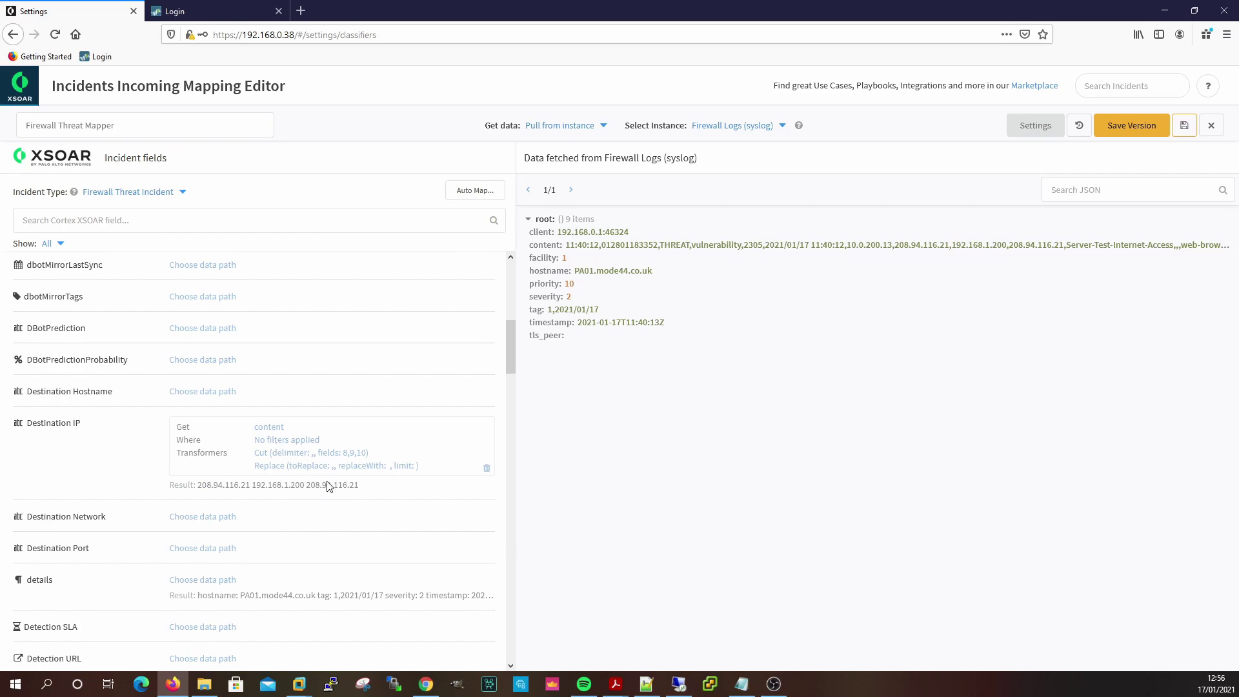
scroll(324, 478, "down", 6)
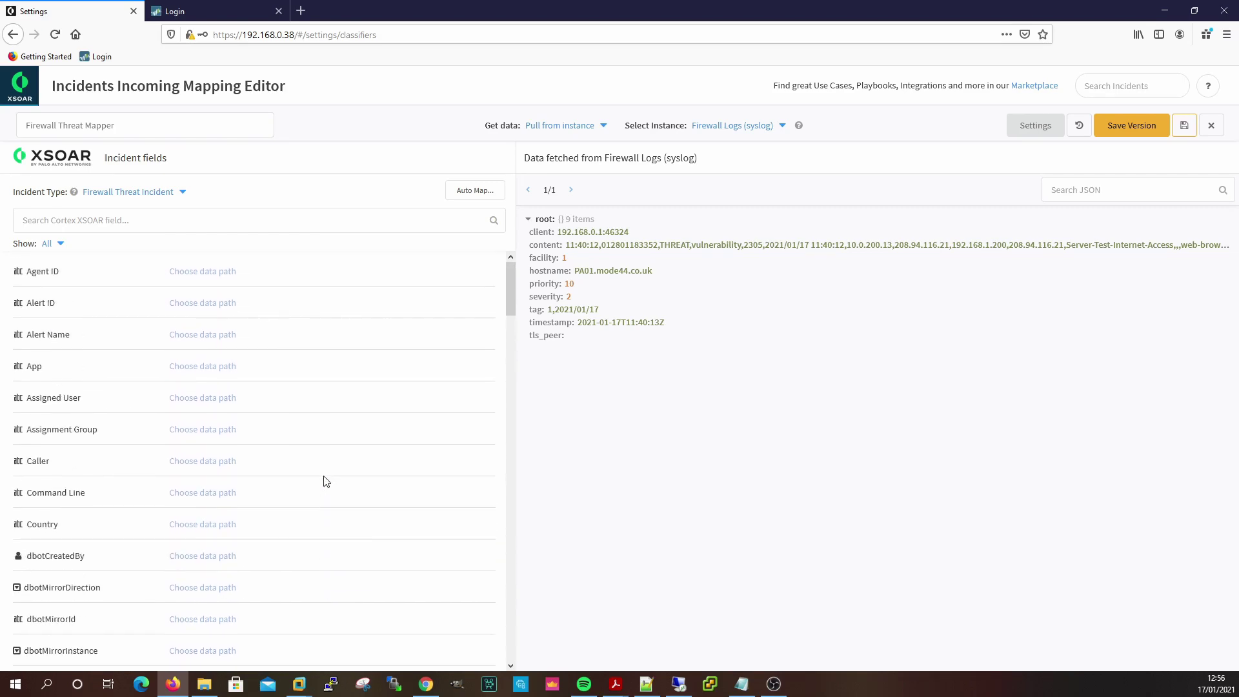
scroll(337, 478, "down", 15)
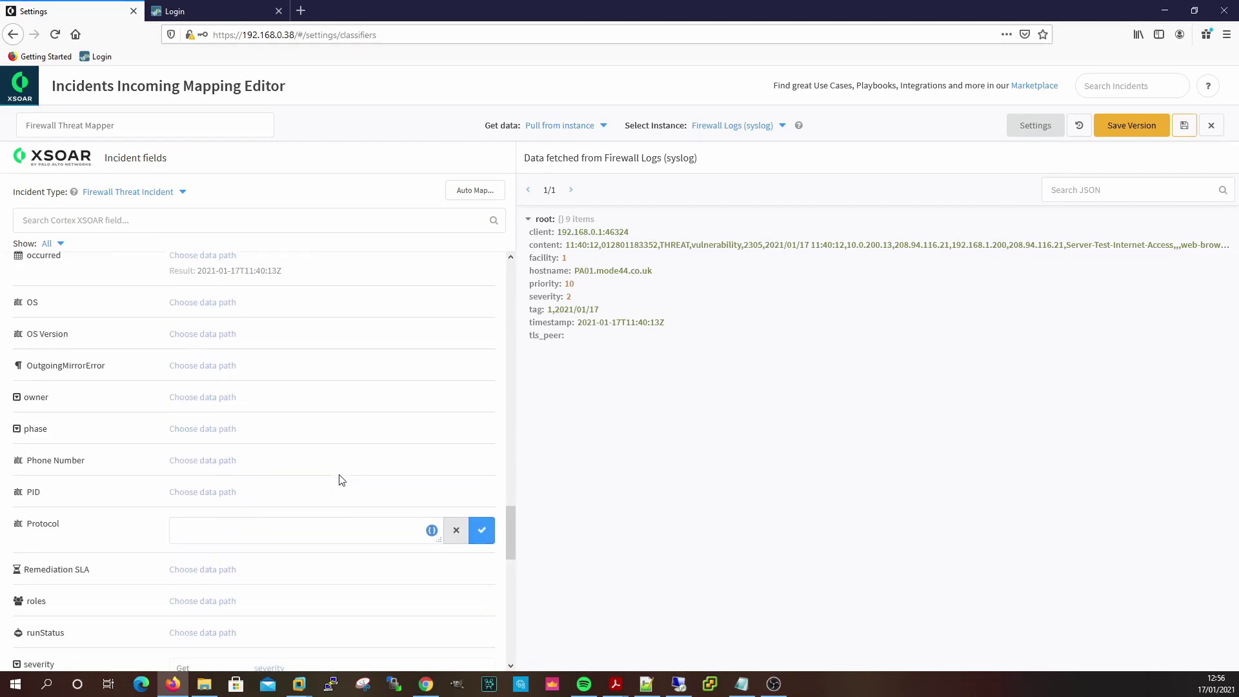
scroll(342, 480, "down", 5)
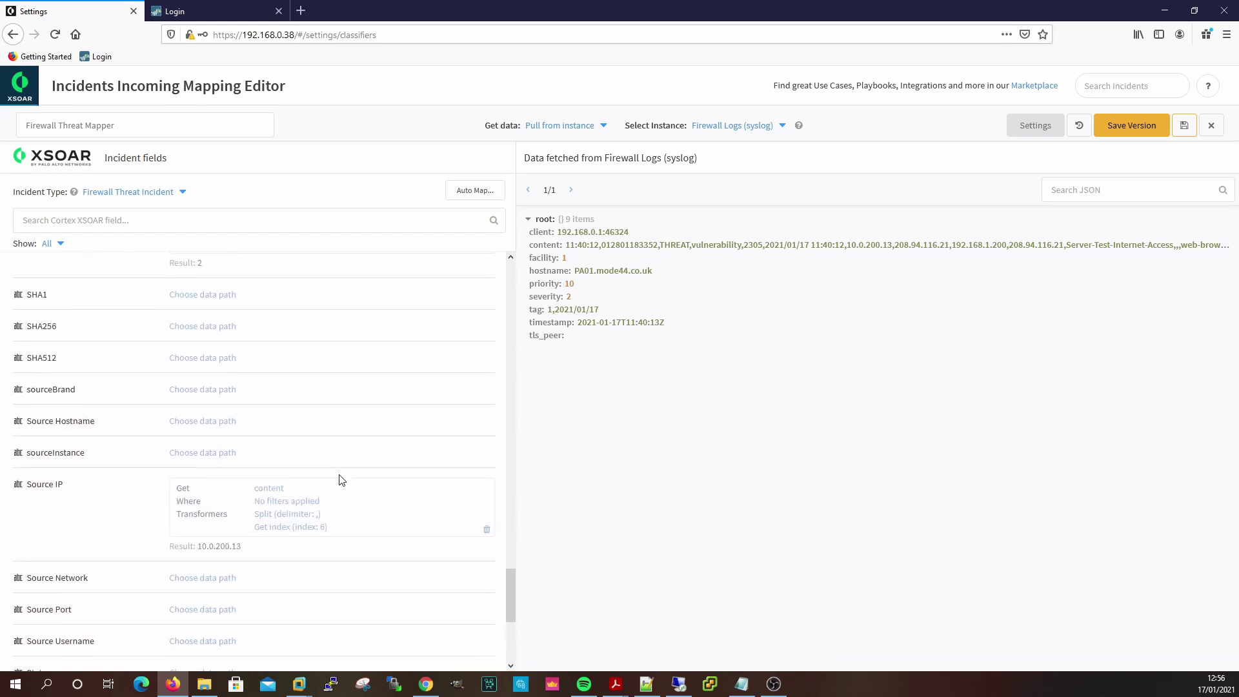
scroll(275, 488, "down", 5)
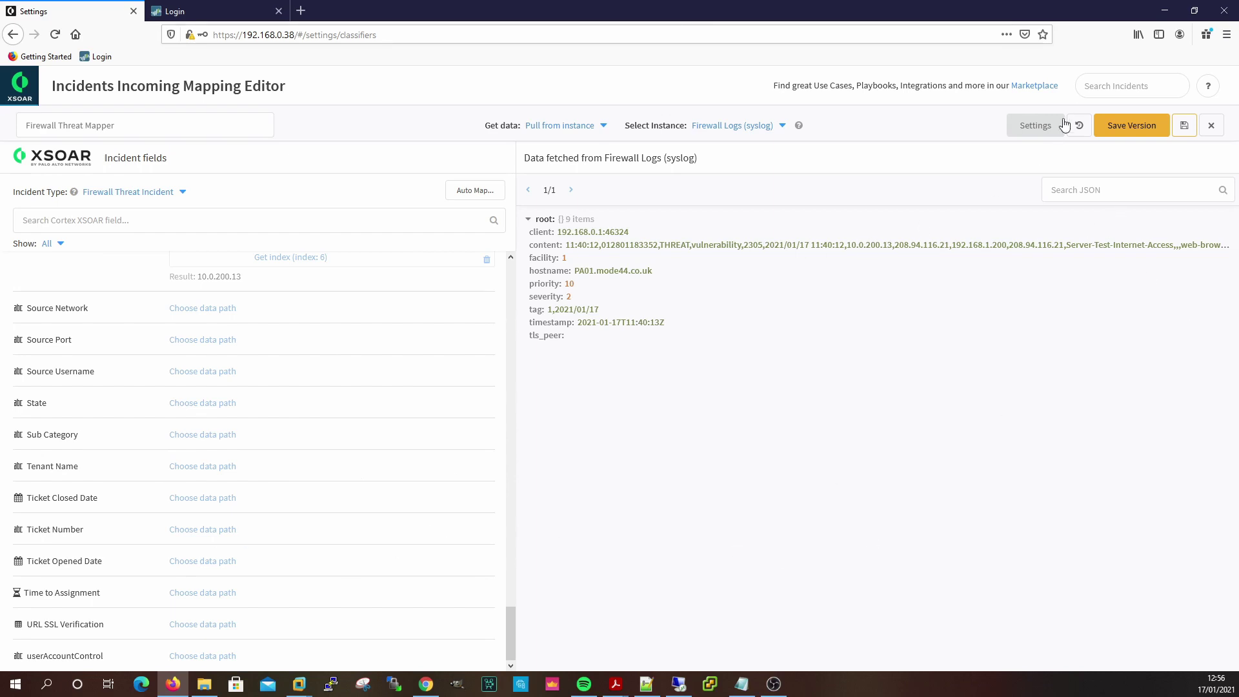
Save a new mapper version with the message 'Initial Version' and exit the editor.
left_click(1141, 125)
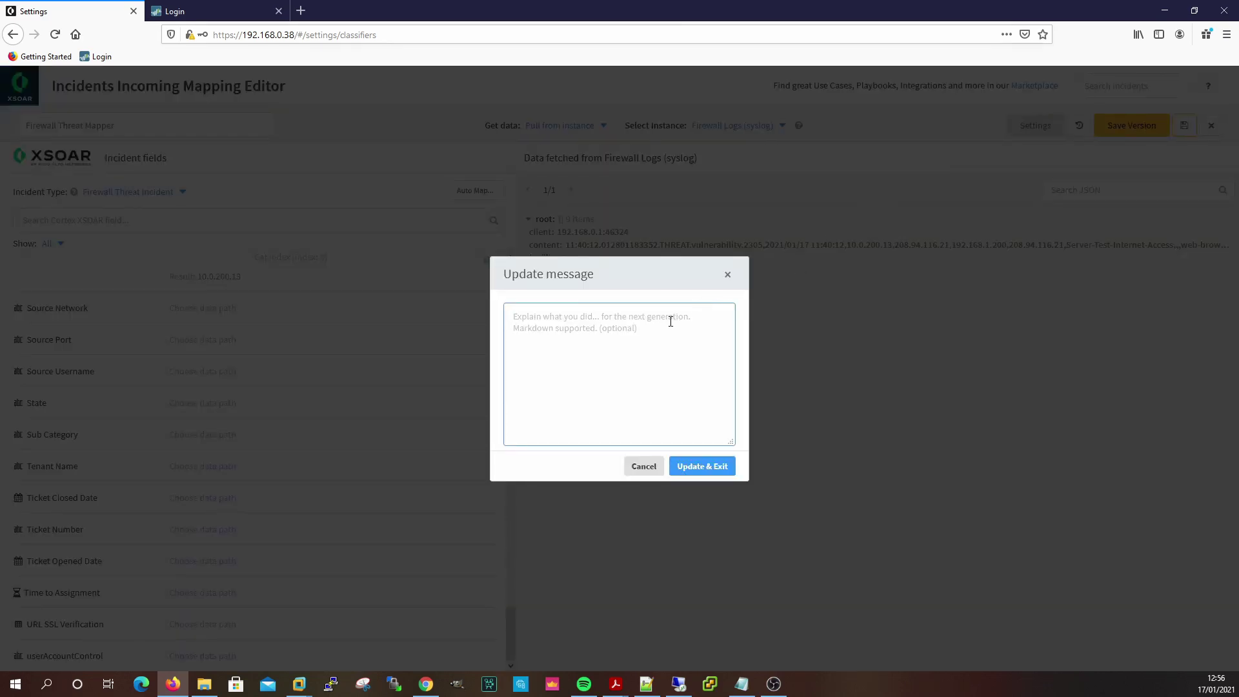
type("Initial Version")
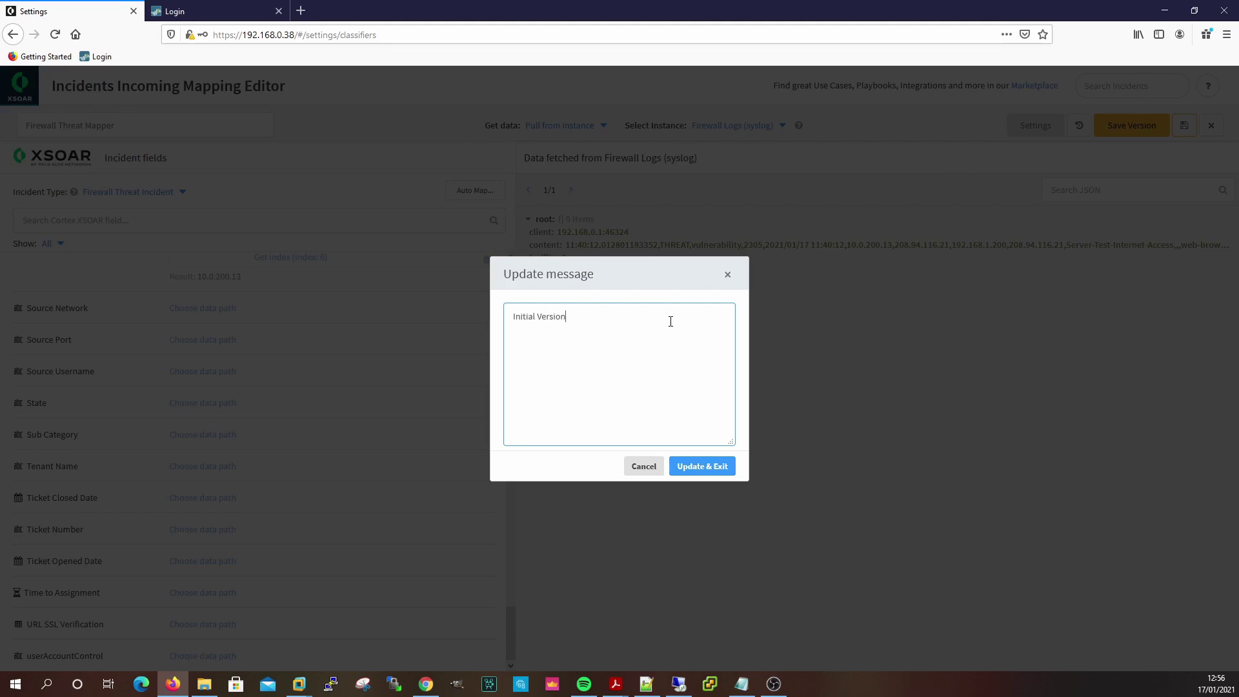
left_click(704, 472)
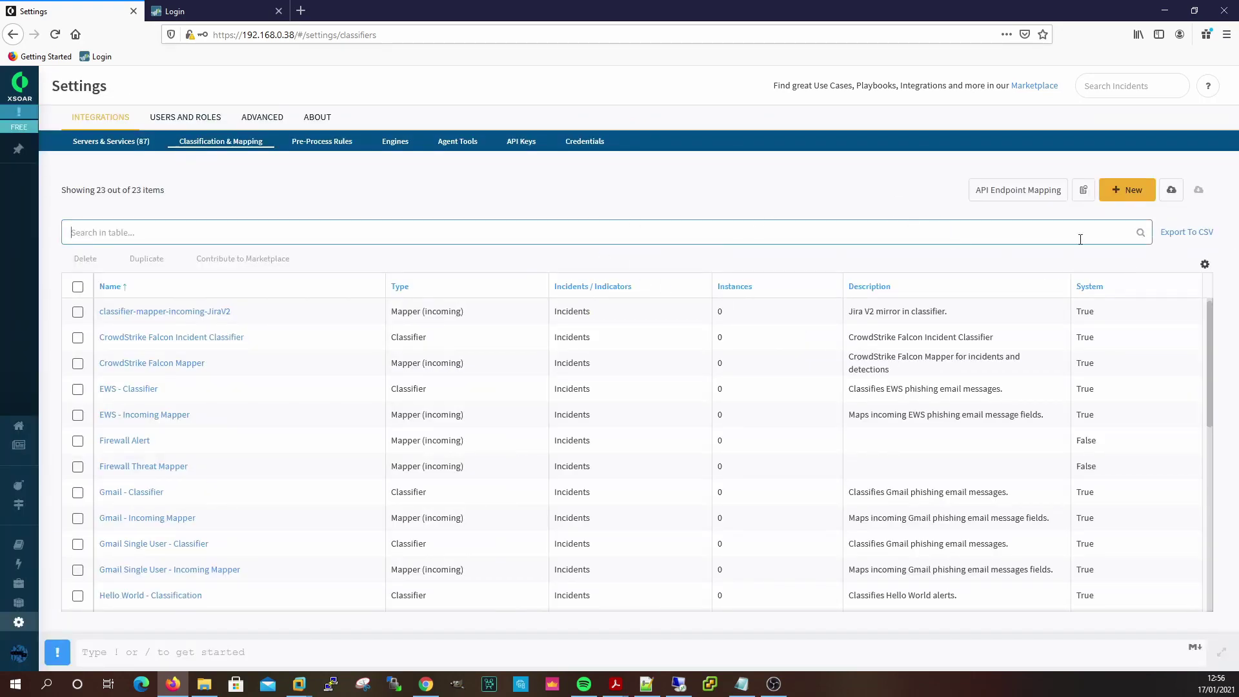
scroll(174, 549, "down", 4)
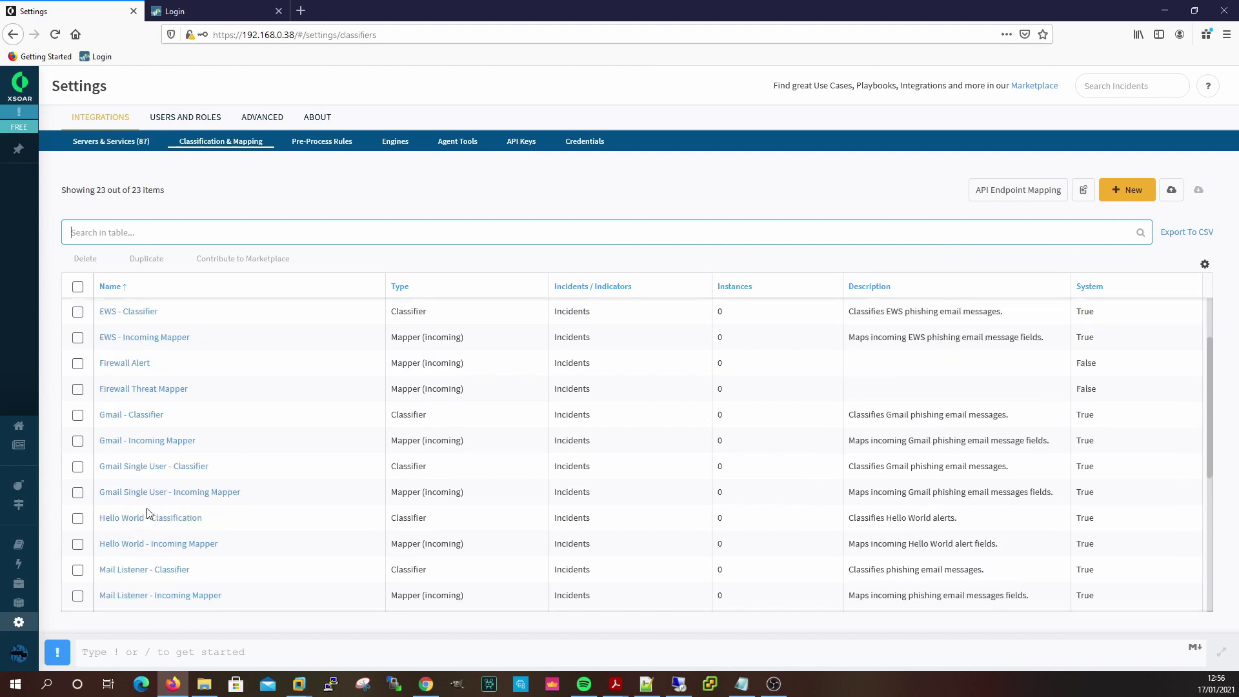
scroll(194, 452, "up", 2)
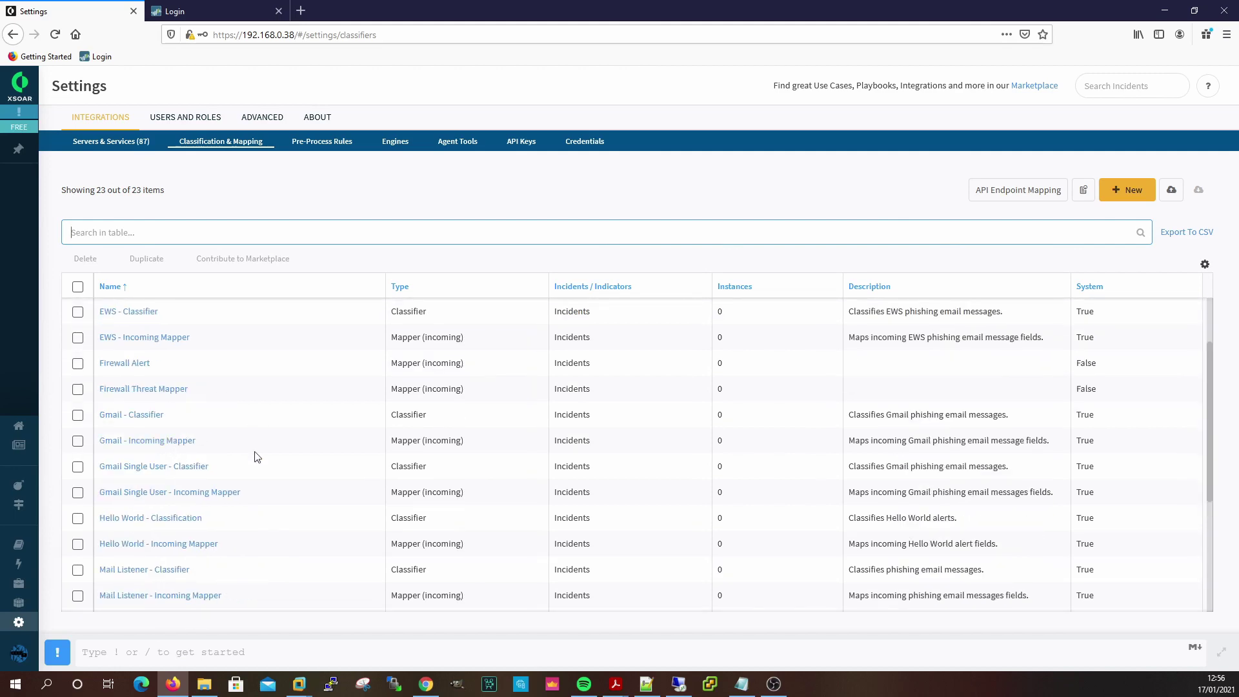
Reopen the Firewall Threat Mapper, save it, and close the editor.
left_click(129, 389)
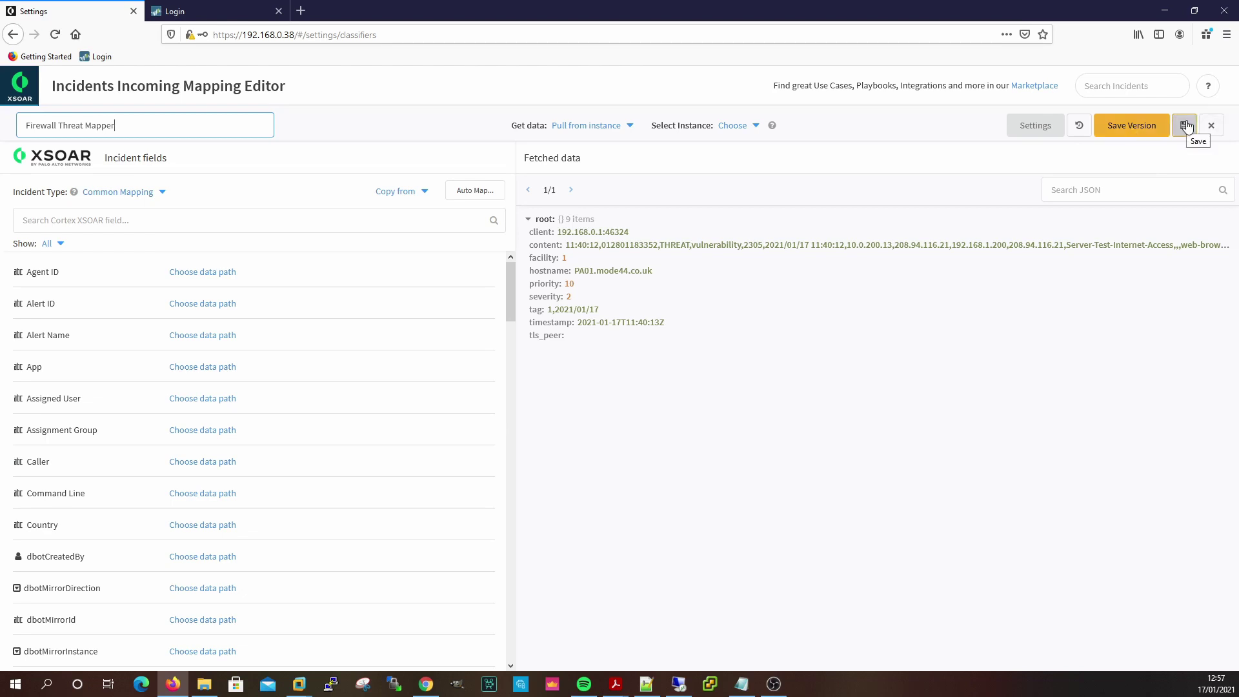
left_click(1185, 126)
left_click(1211, 125)
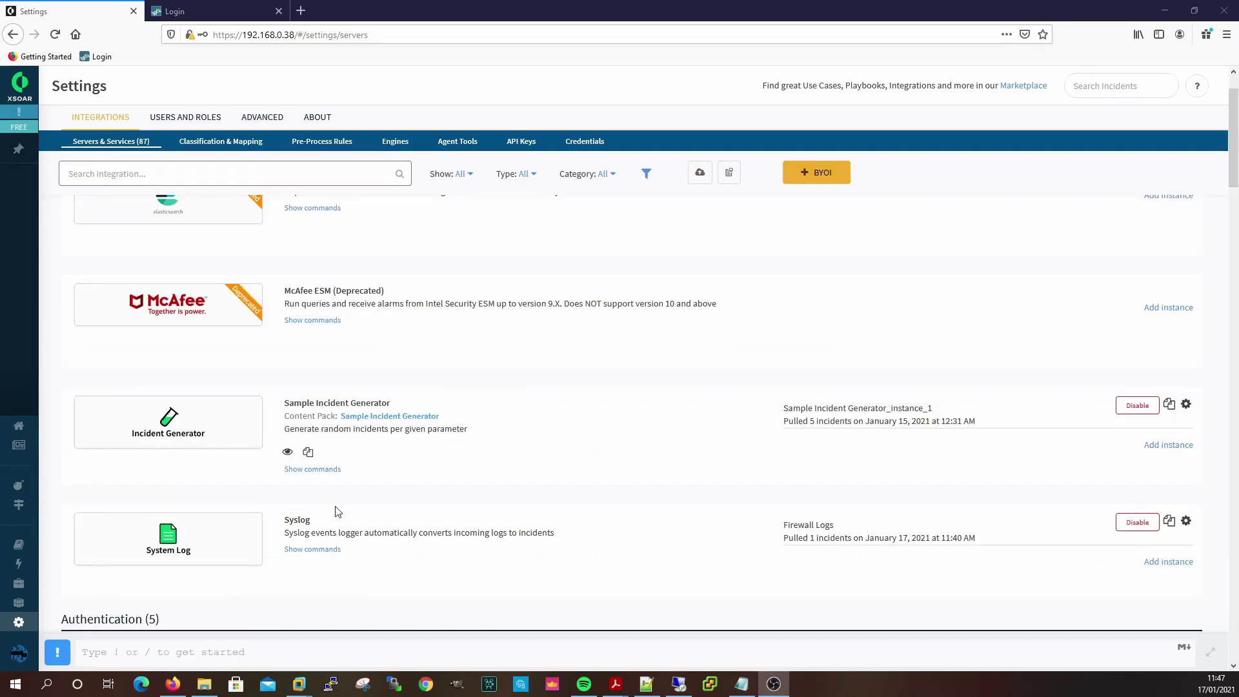
Create a new incident type named 'Firewall Threat Incident' with a light blue colour.
left_click(252, 120)
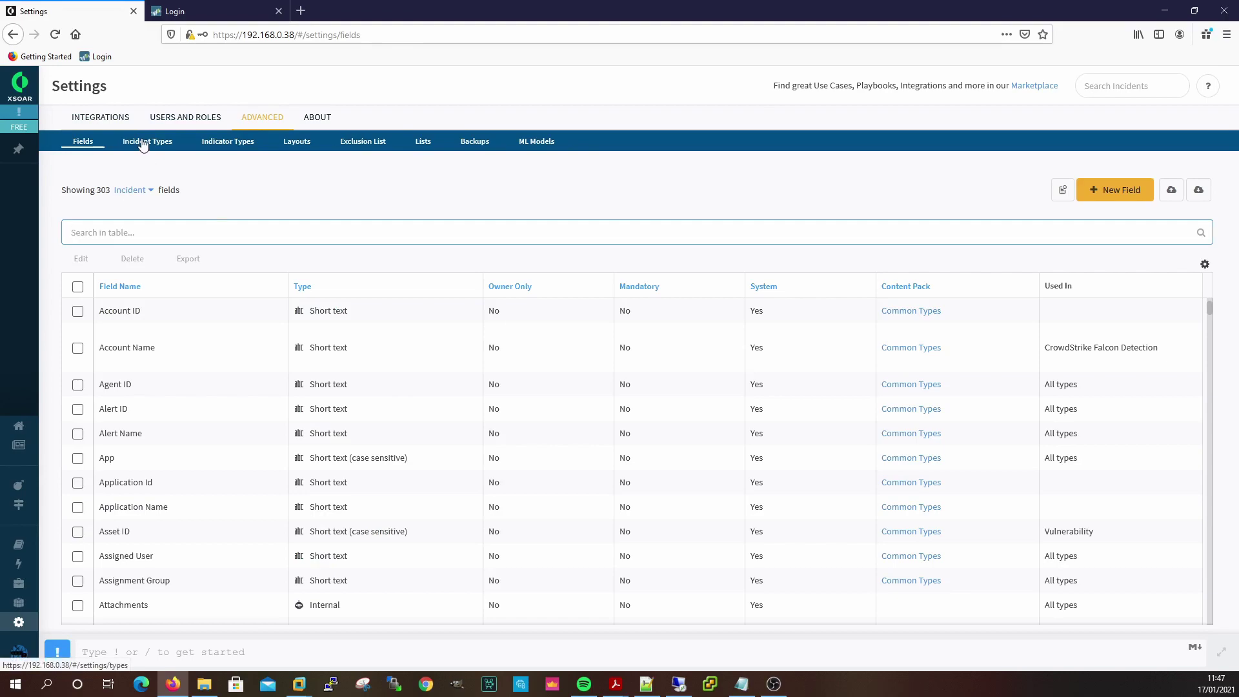
left_click(147, 143)
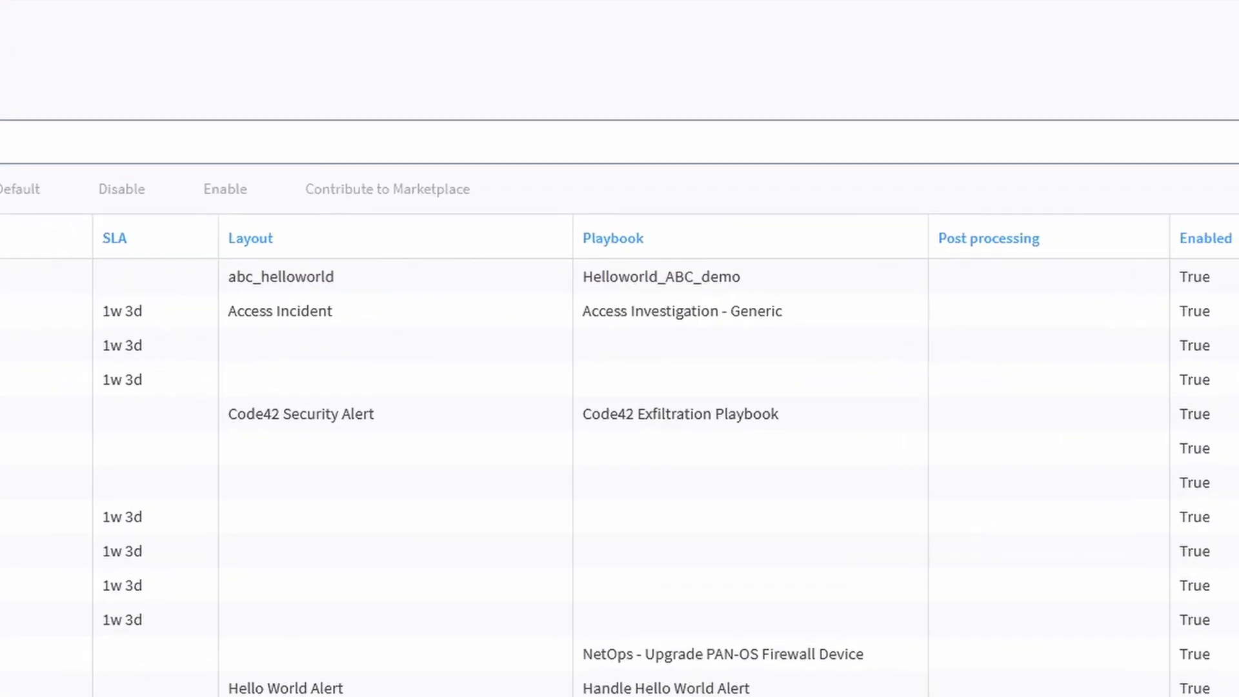
left_click(1098, 195)
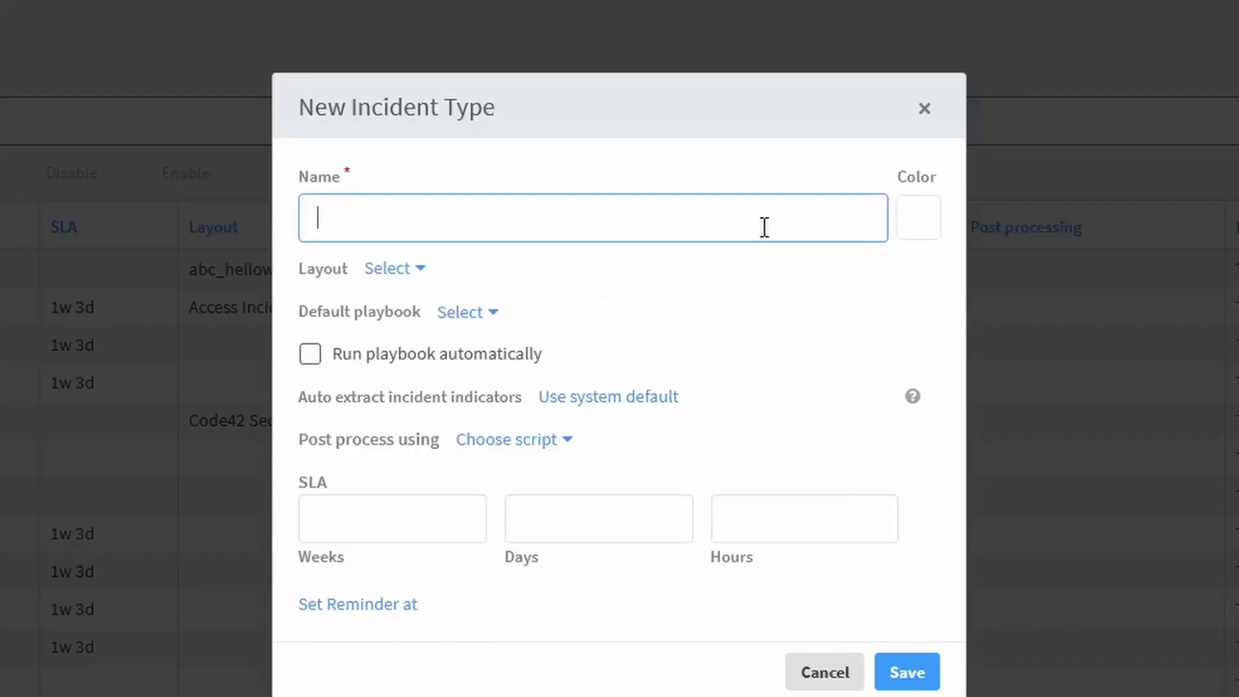
type("Firewall Thre")
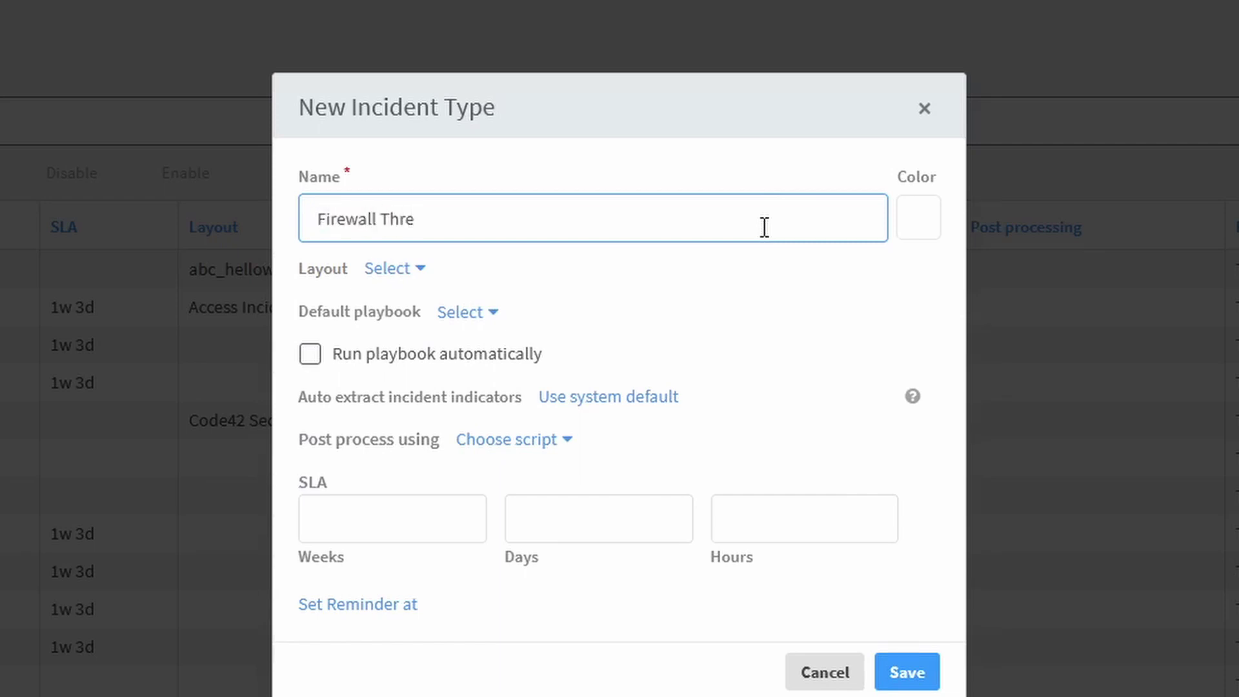
type("at Incident")
left_click(936, 217)
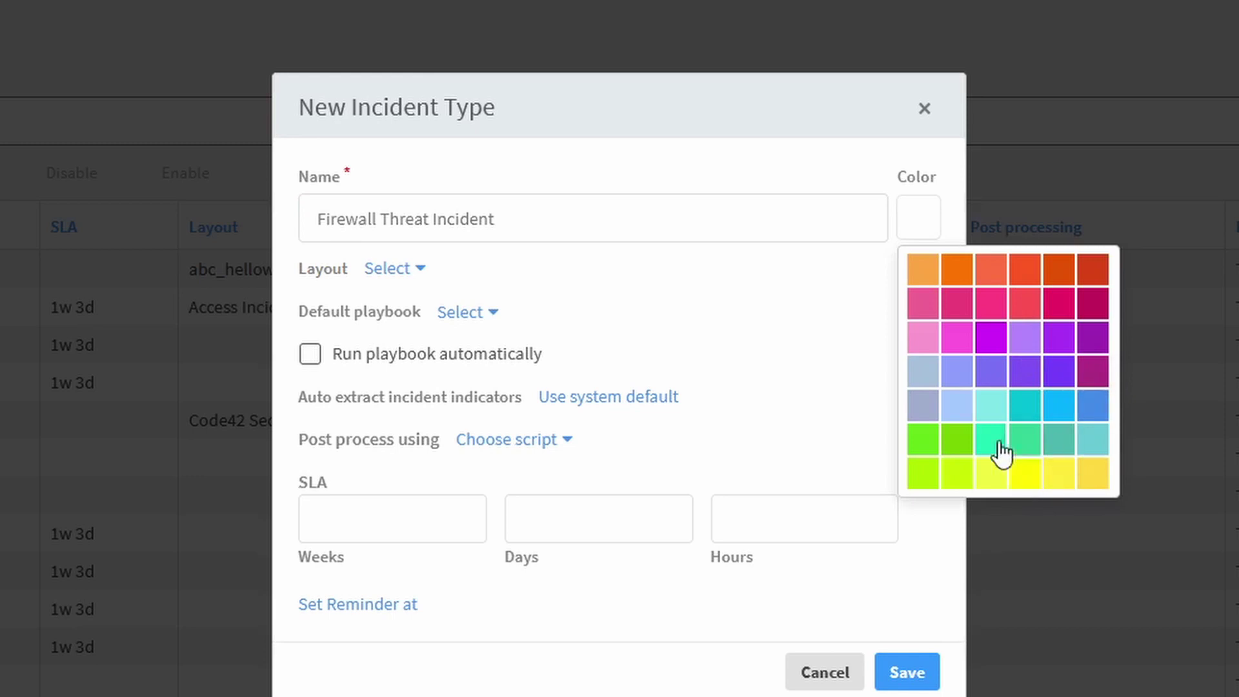
left_click(1060, 408)
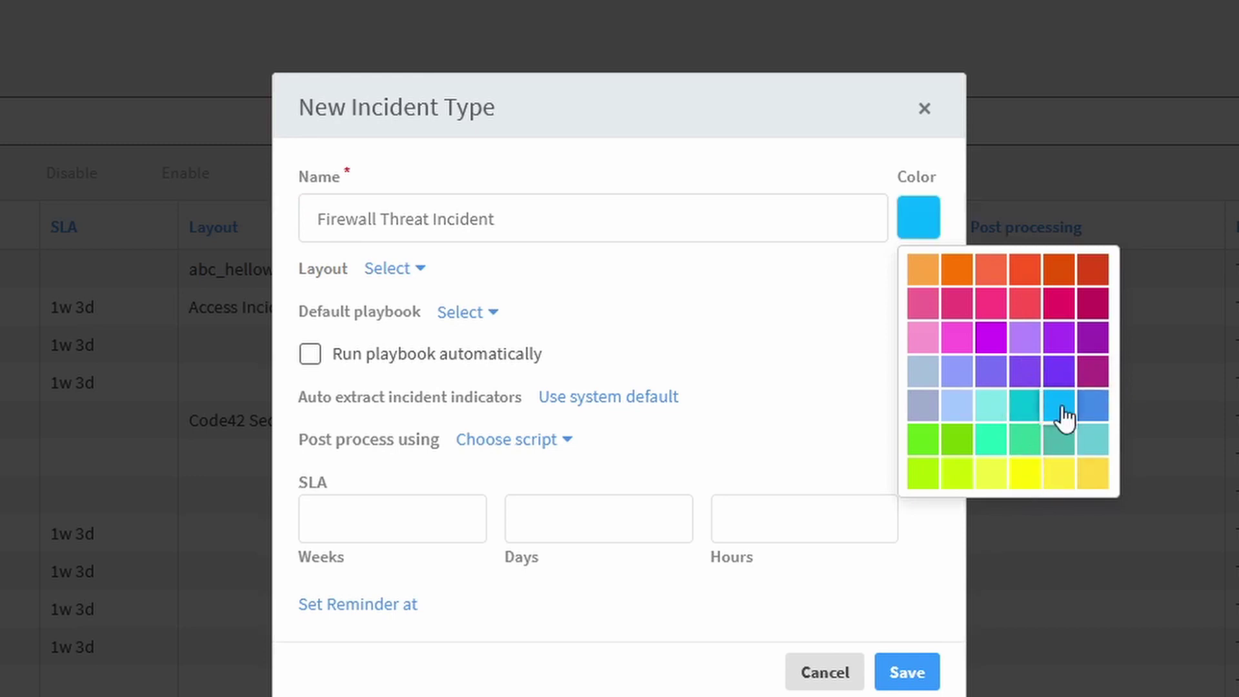
left_click(767, 305)
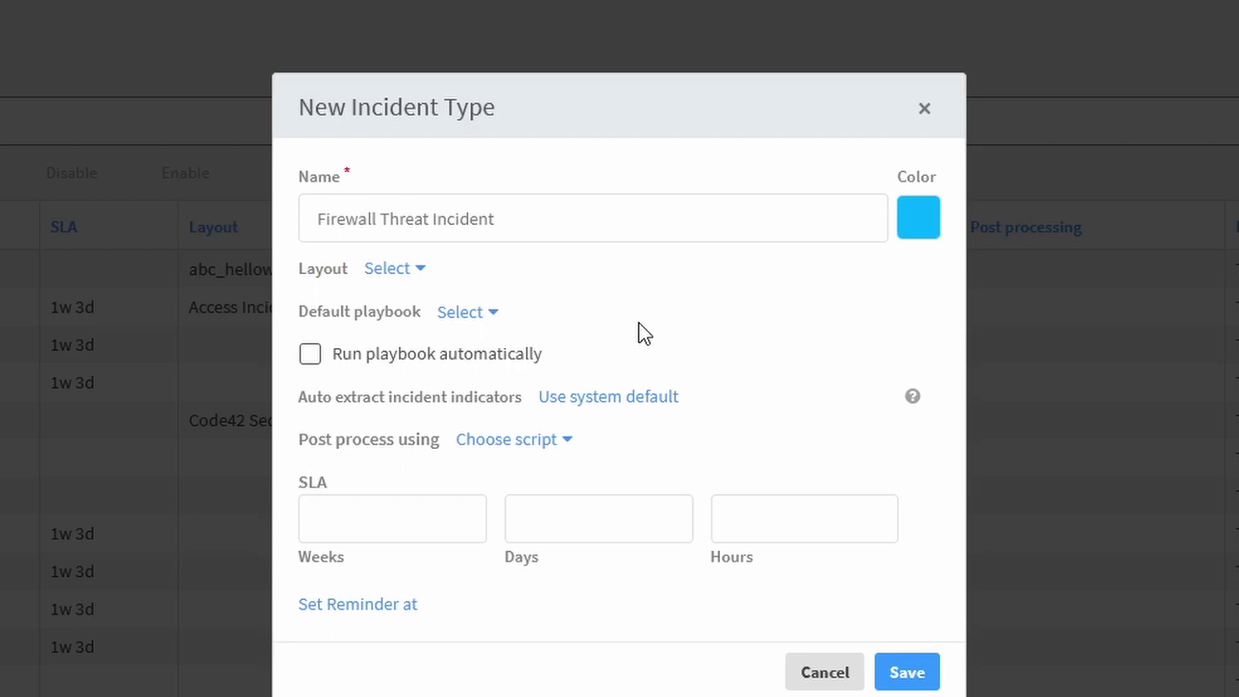
Make its playbook run automatically, set the SLA to 0 weeks, 1 day, 0 hours, and save.
left_click(308, 356)
left_click(417, 527)
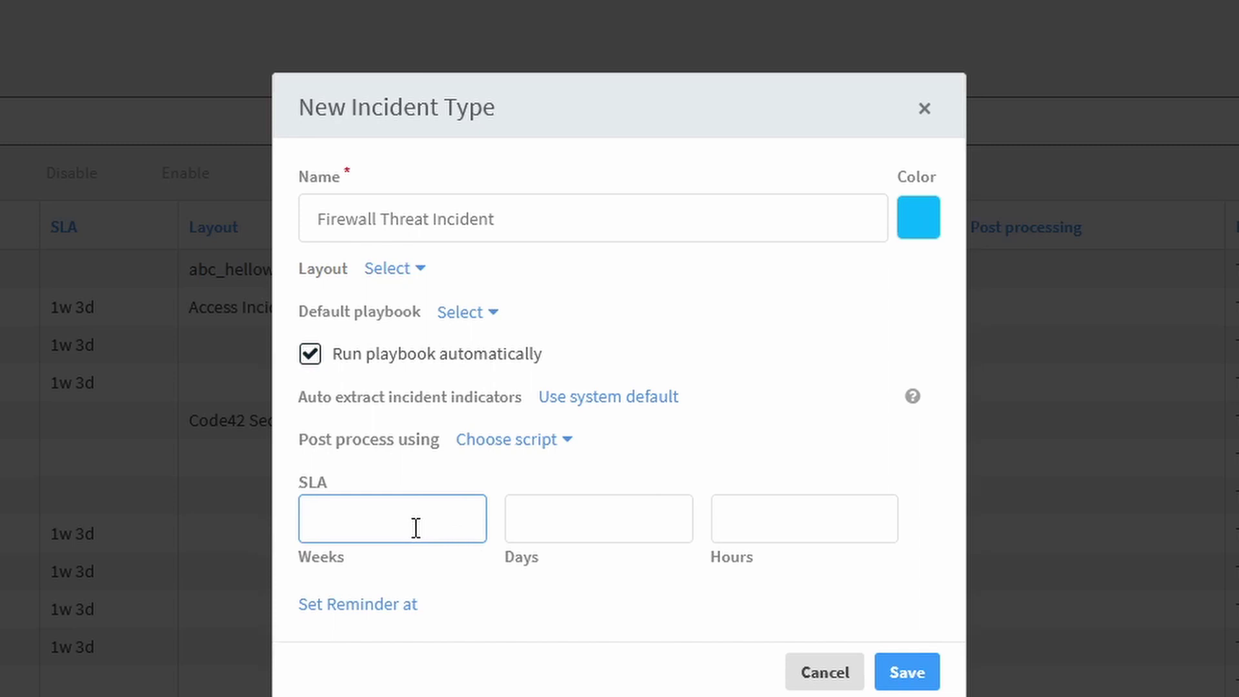
type("0")
left_click(619, 523)
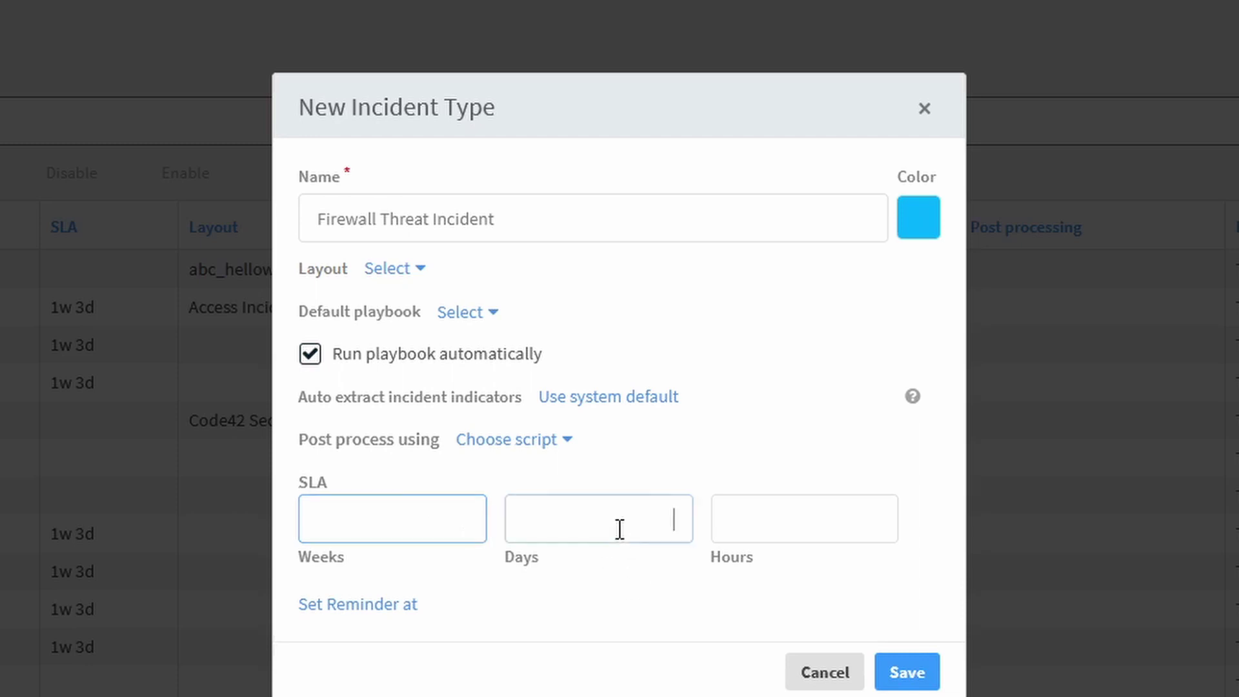
type("1")
left_click(827, 520)
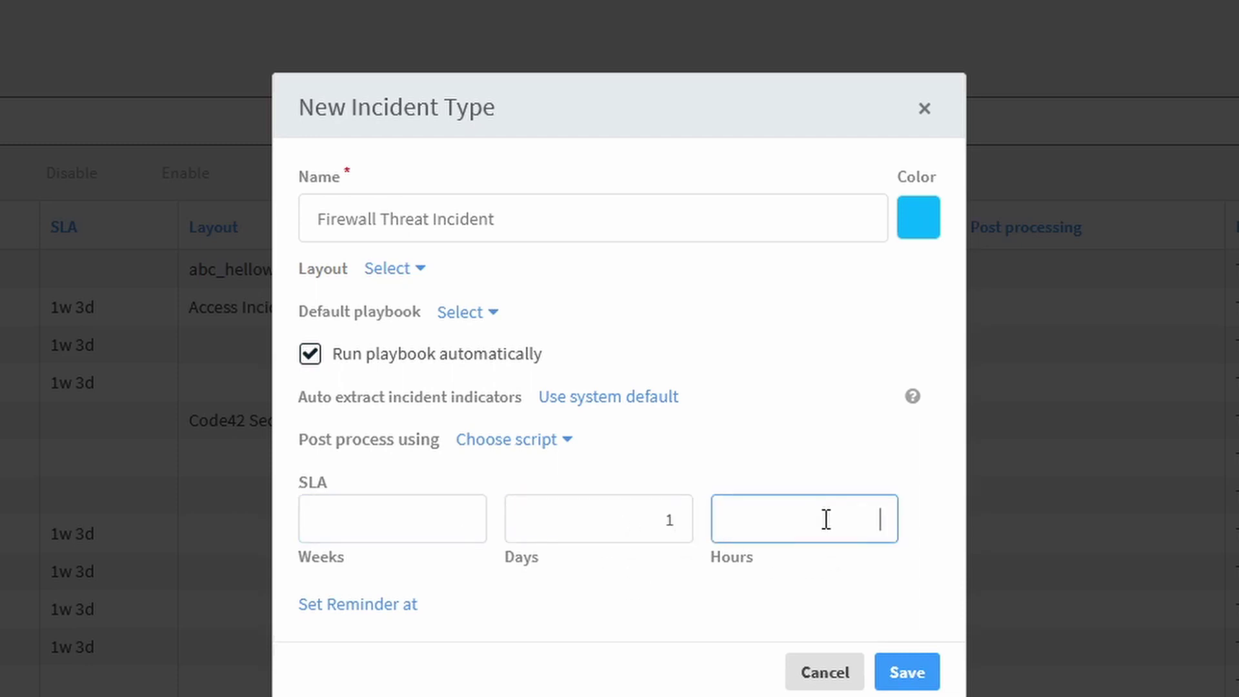
type("0")
left_click(895, 671)
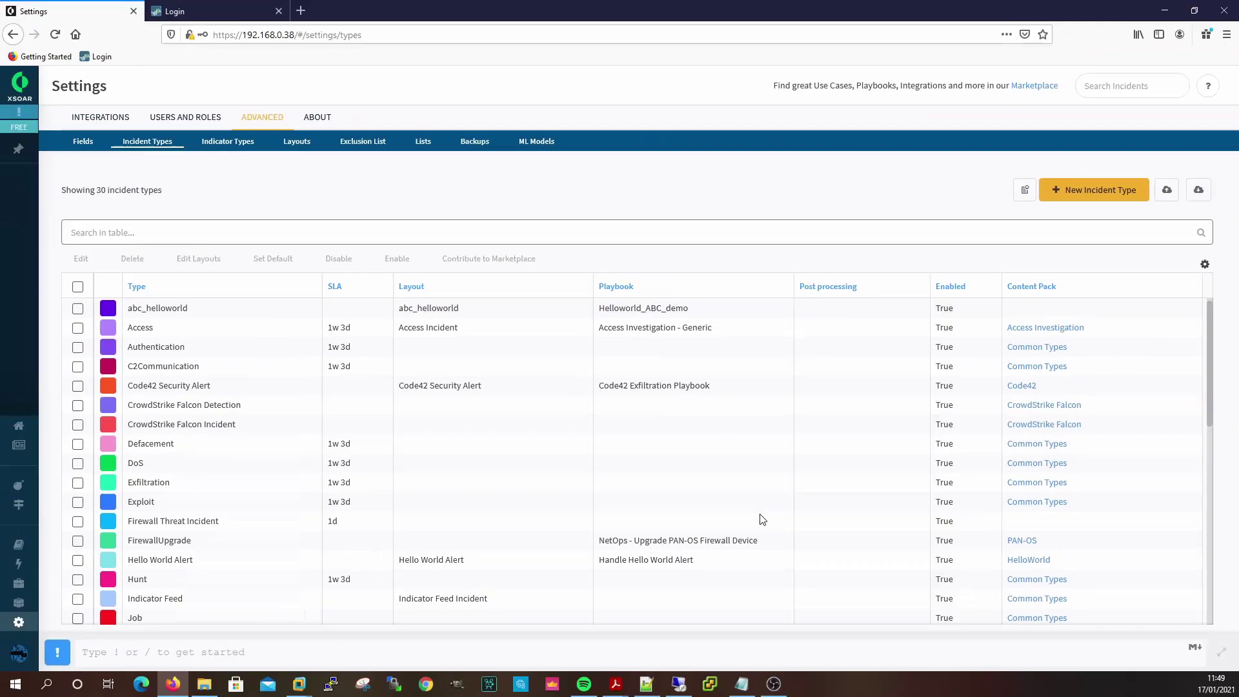
Scroll through the Incident Types table to review every incident type.
scroll(239, 394, "down", 5)
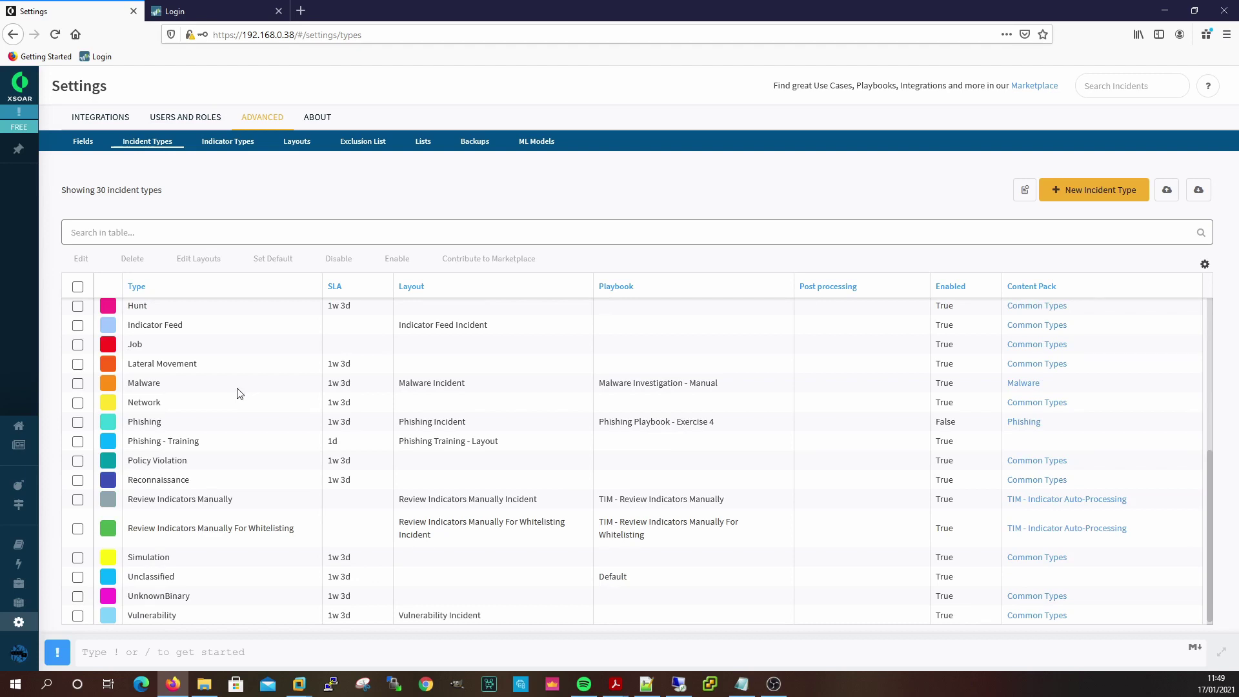
scroll(238, 394, "up", 3)
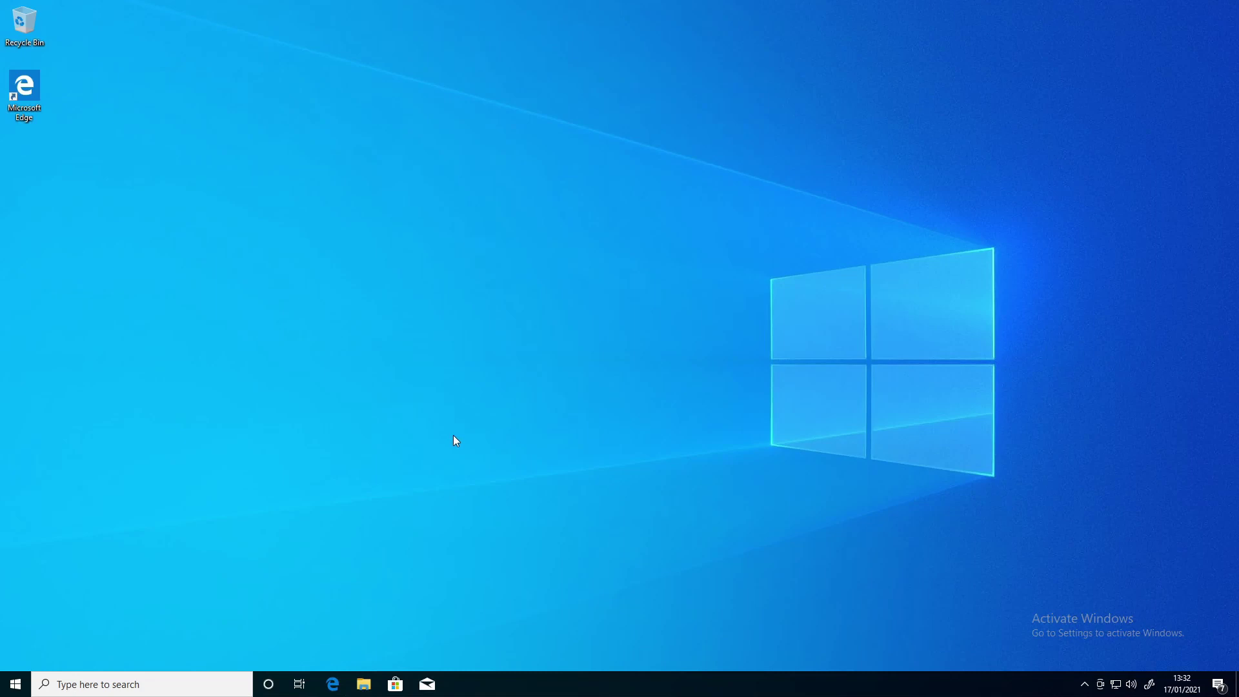
Launch Edge and load the WICAR site by entering 'wicar' in the address bar.
left_click(335, 683)
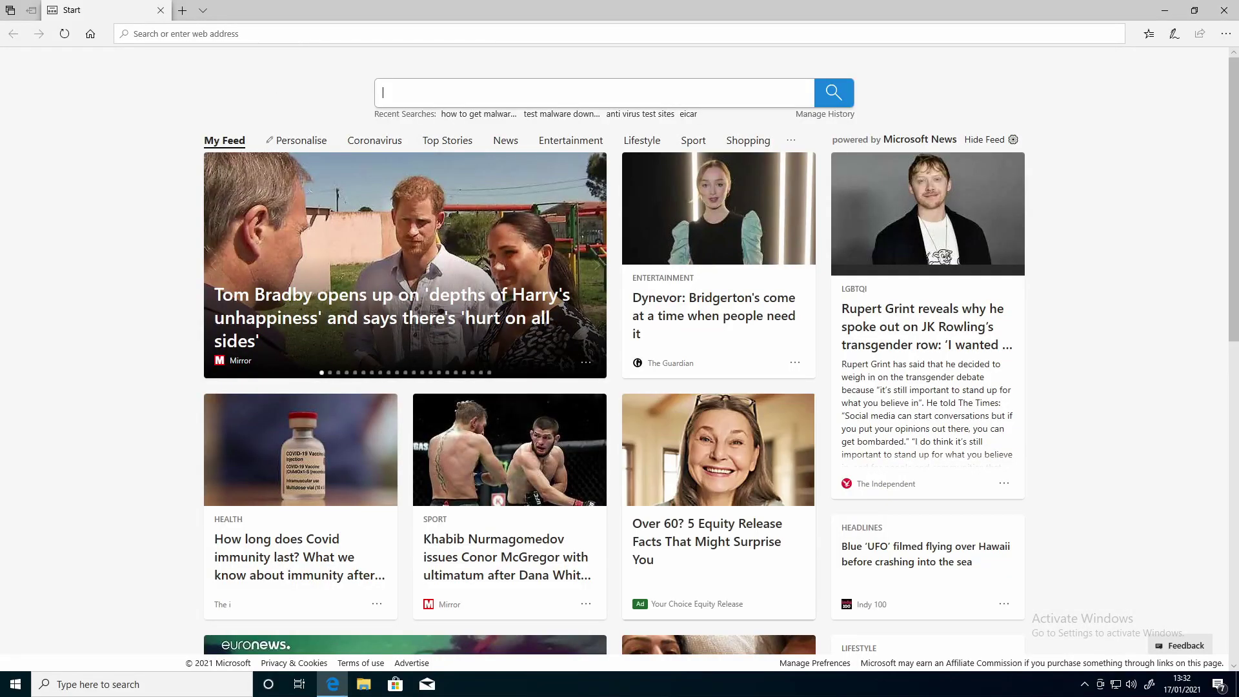
type("wicar.org/")
key("Return")
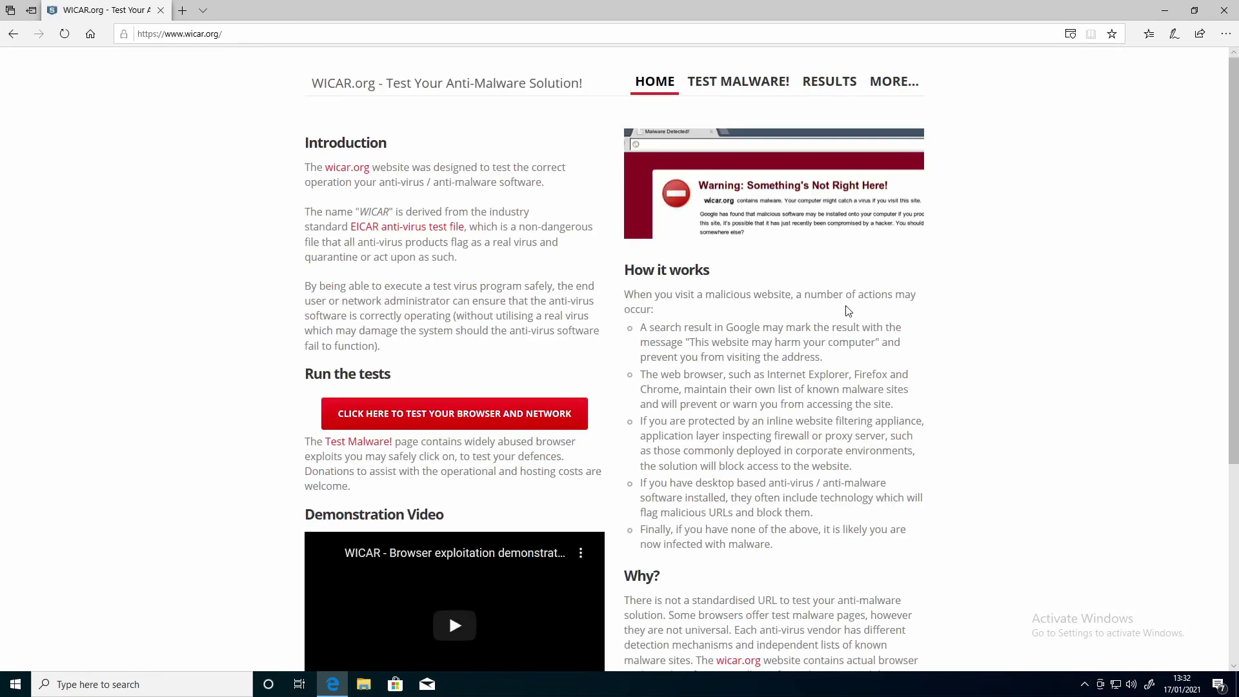
scroll(620, 358, "down", 5)
scroll(691, 245, "up", 5)
Run the EICAR TEST-VIRUS, MS14-064 and MS09-002 test payloads, closing each blocked tab.
left_click(469, 421)
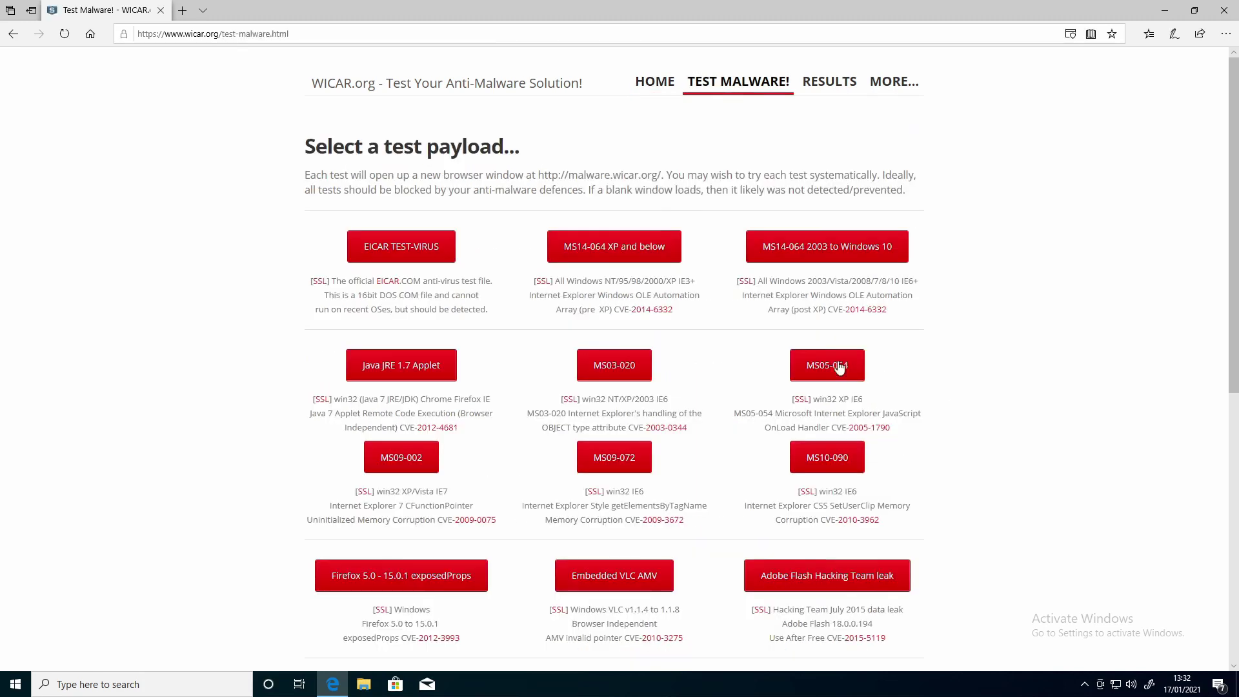
scroll(376, 576, "down", 4)
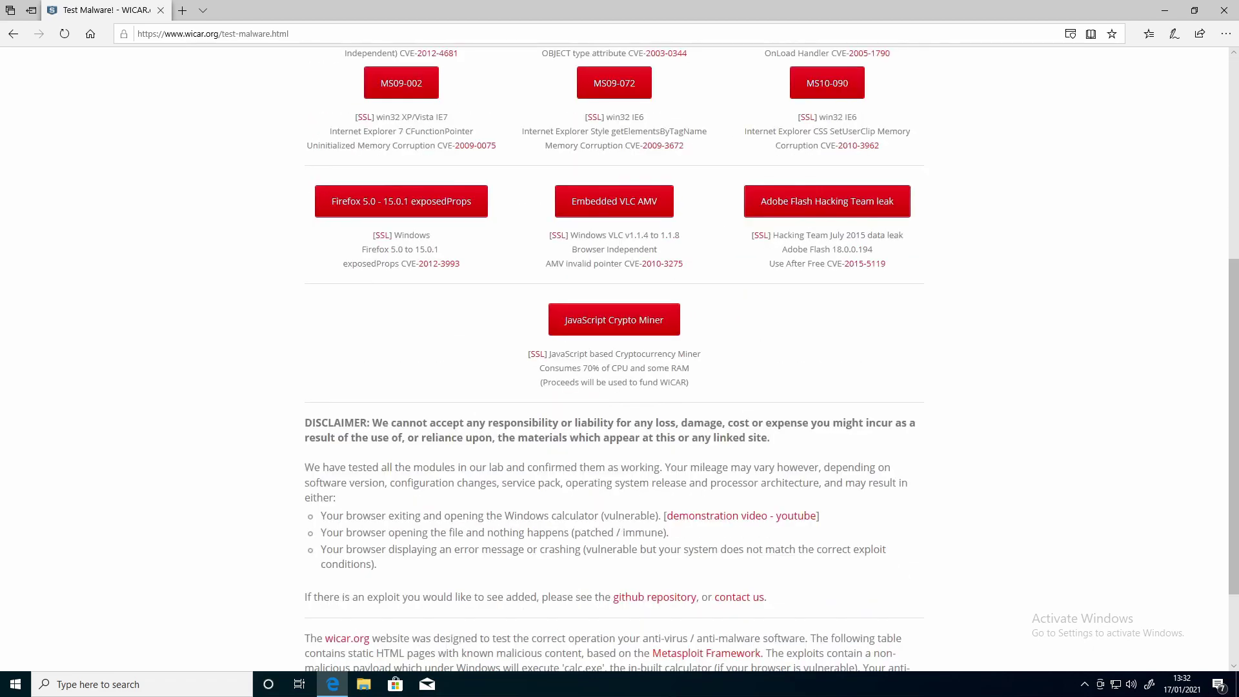
scroll(932, 388, "up", 5)
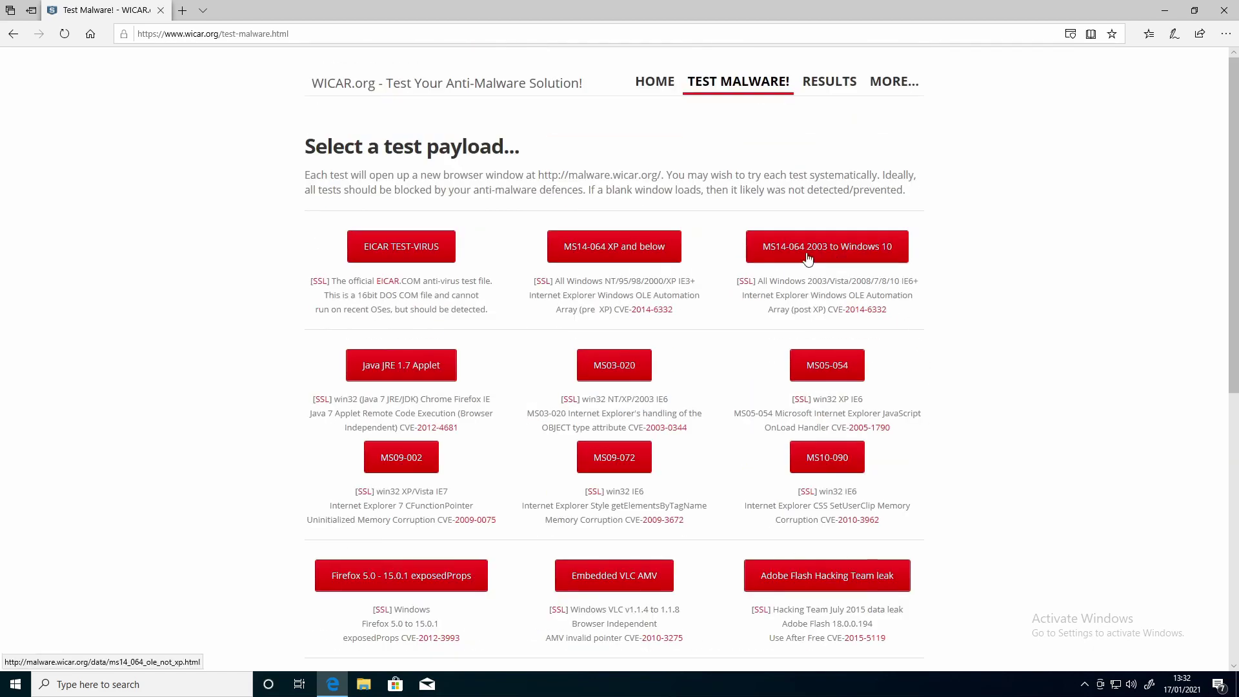
left_click(412, 256)
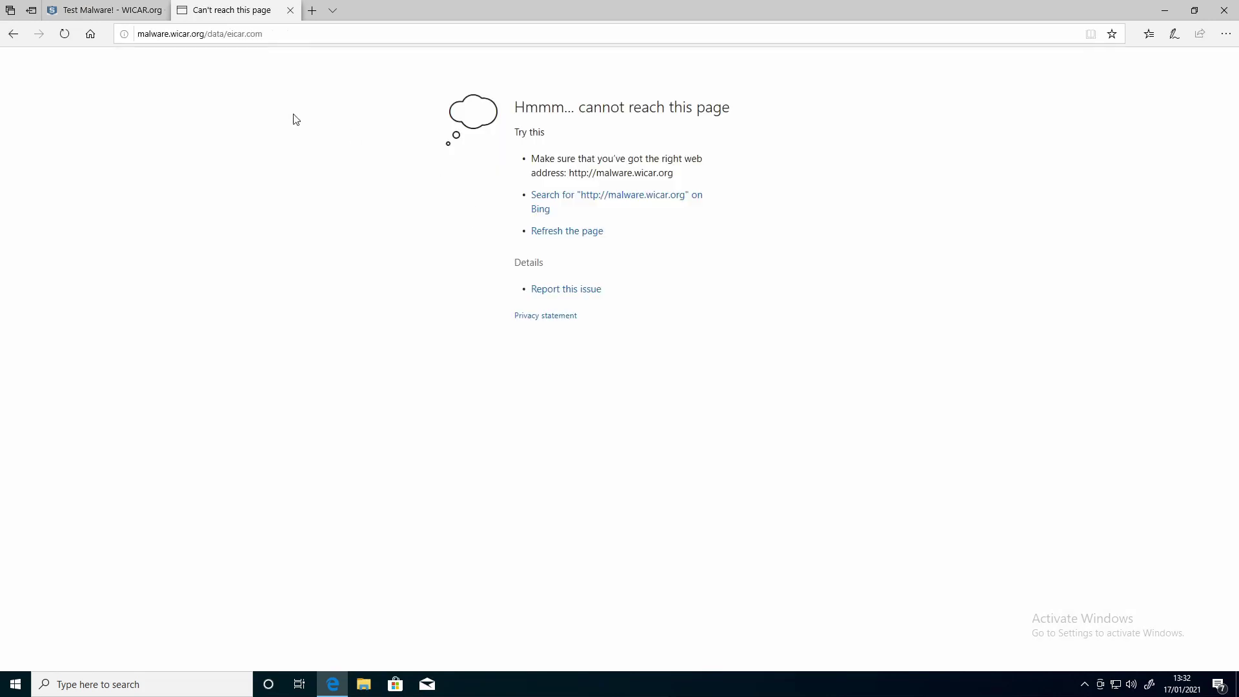
left_click(290, 10)
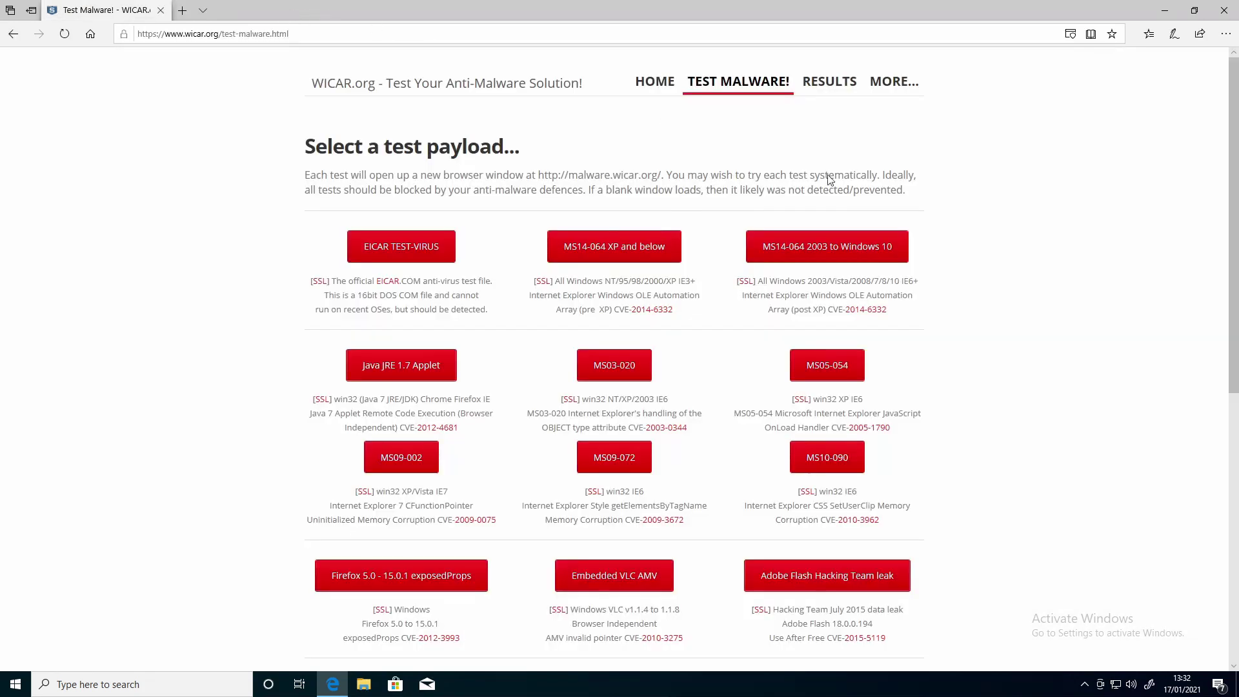
left_click(821, 246)
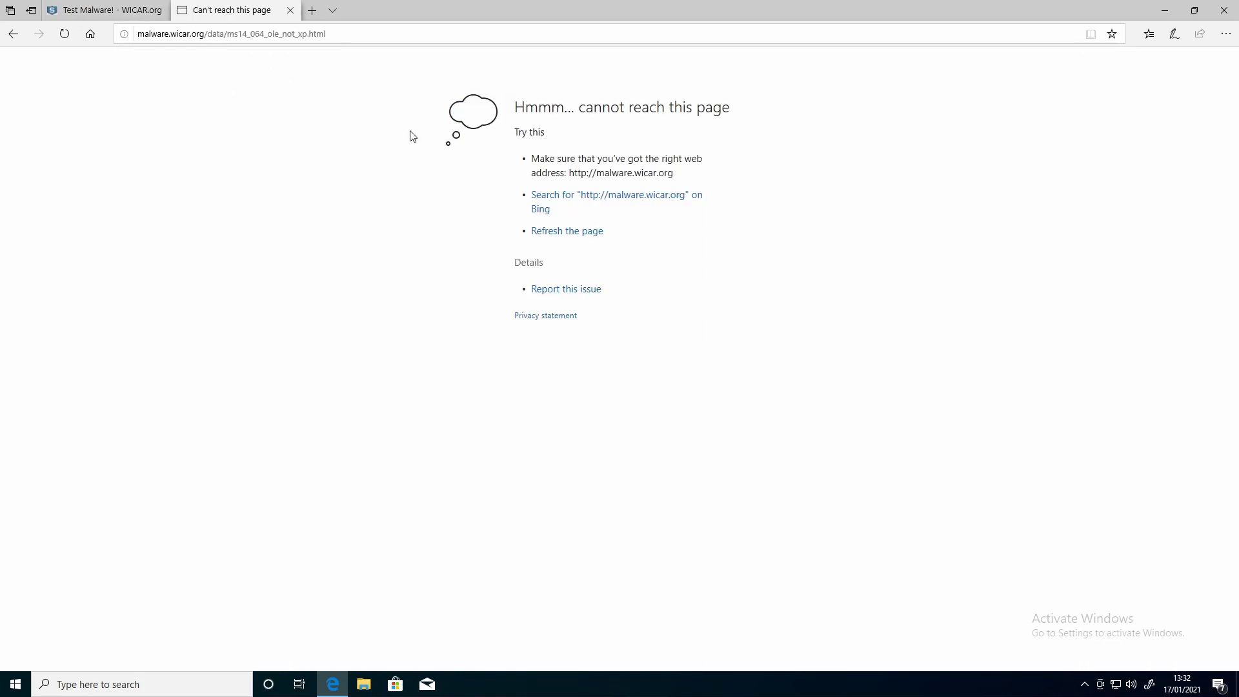
left_click(290, 11)
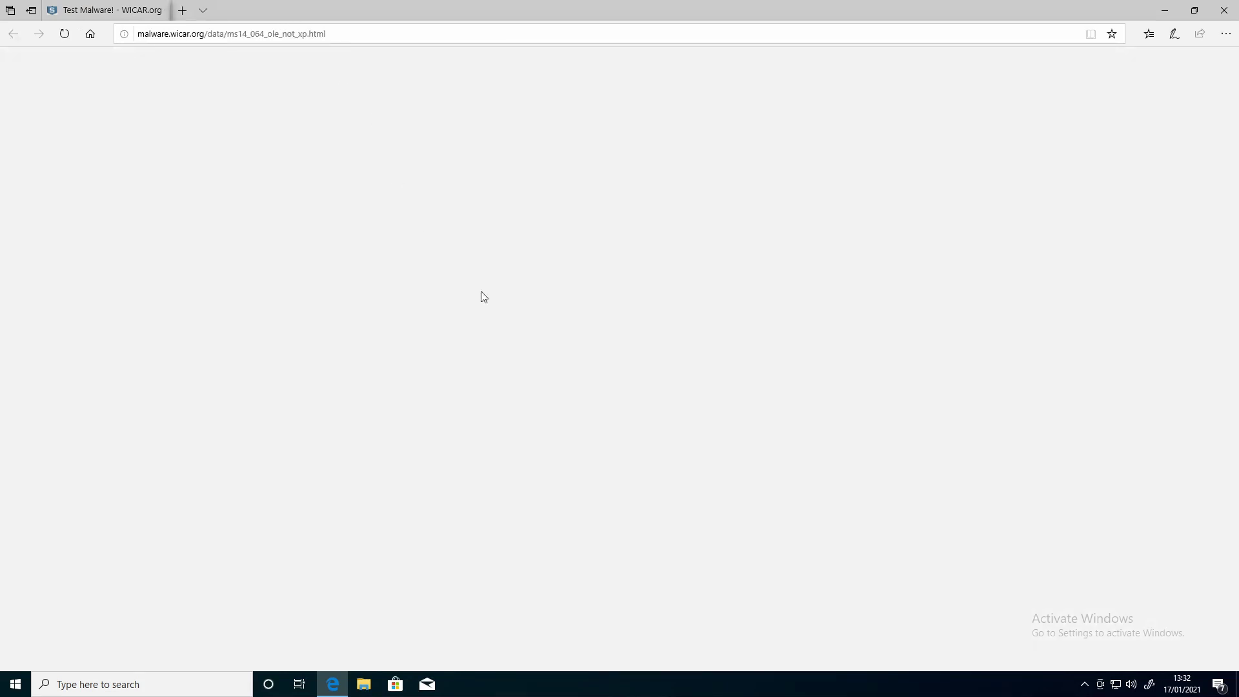
left_click(431, 457)
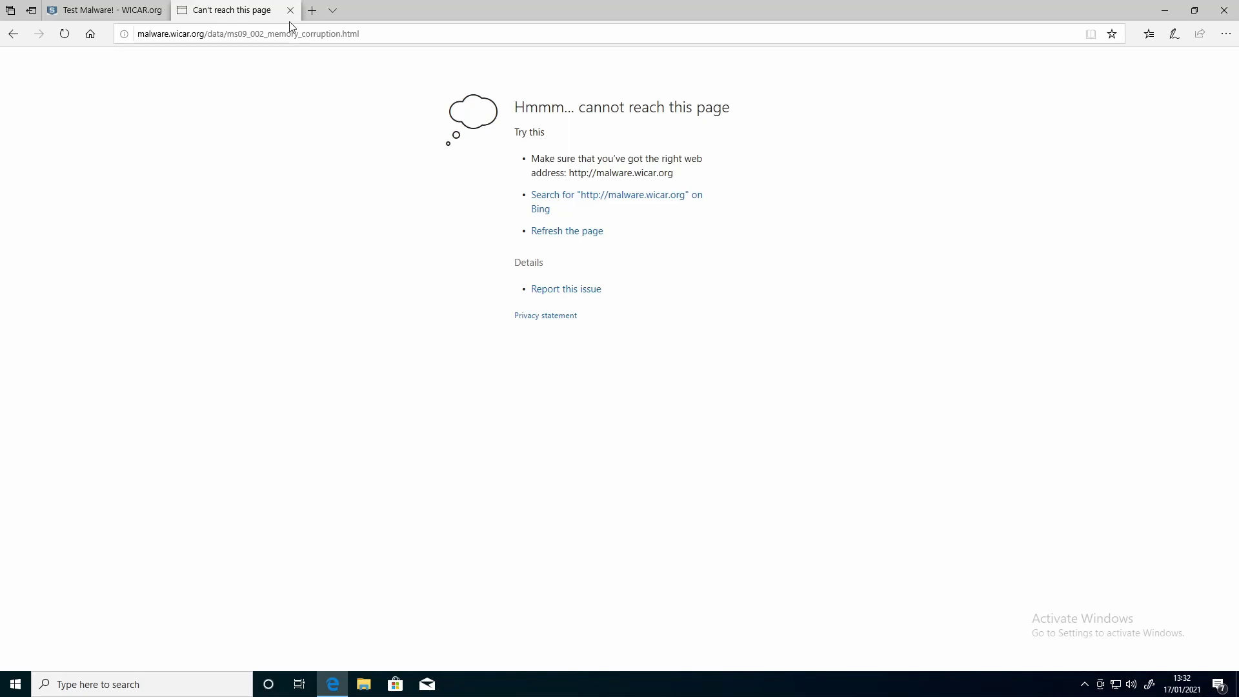
left_click(290, 11)
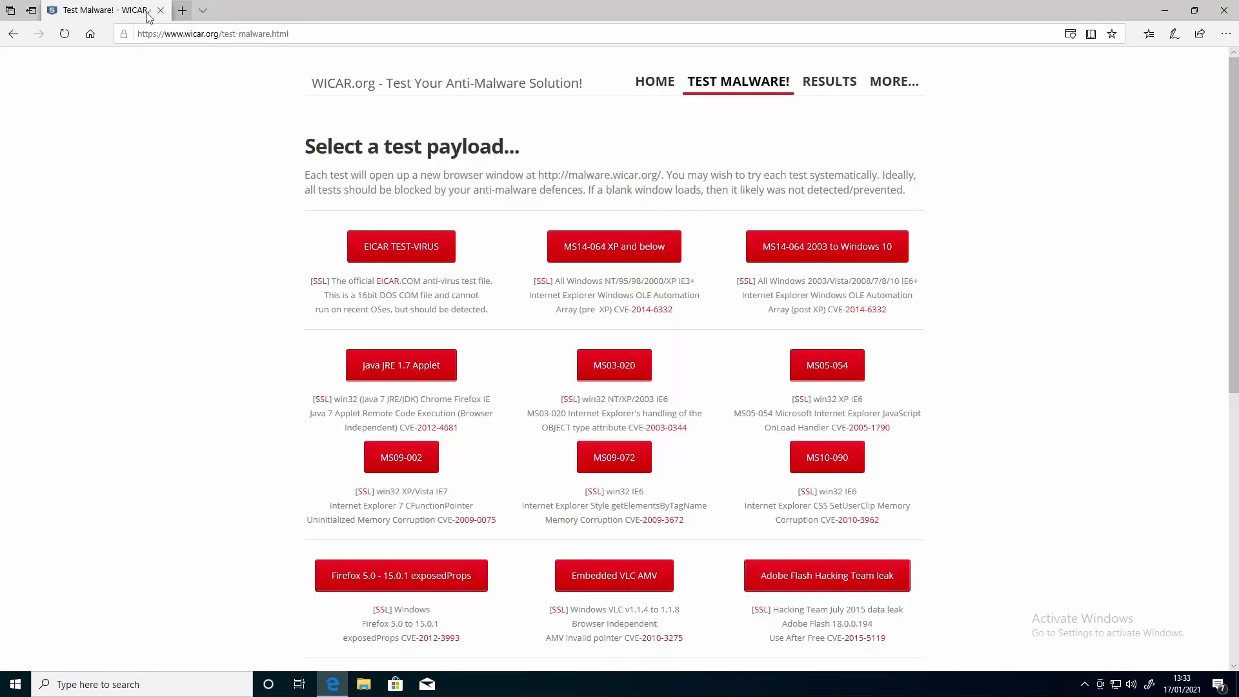
mouse_move(755, 5)
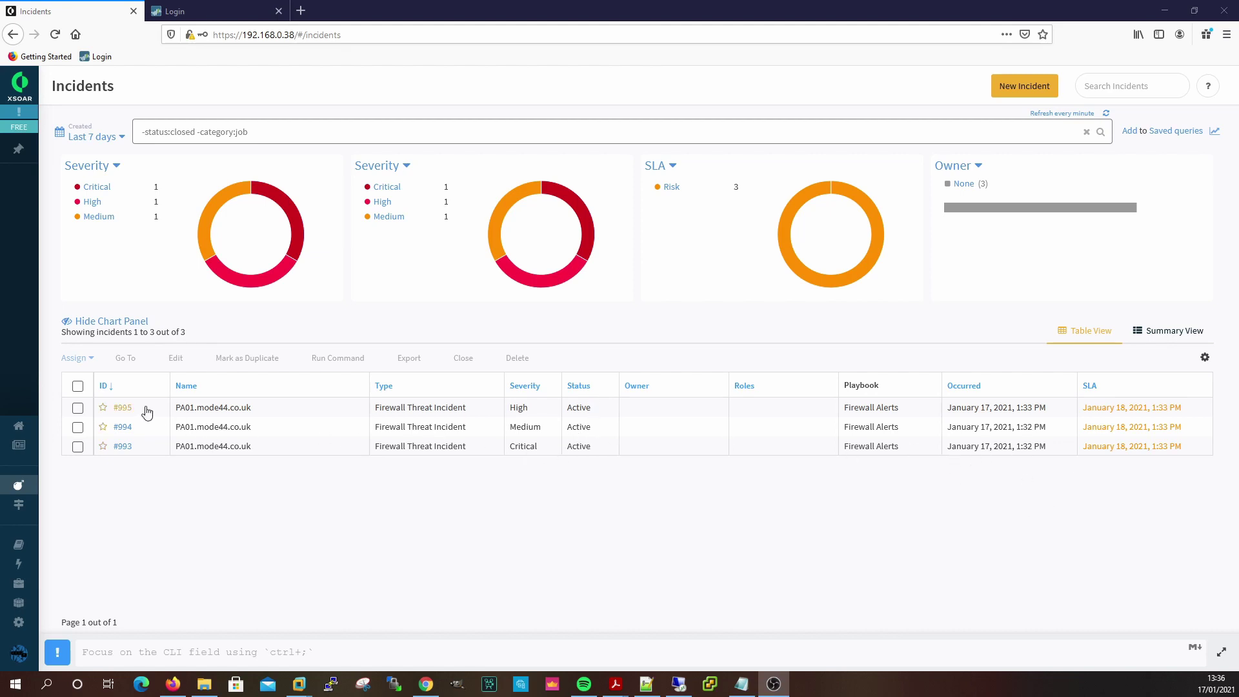
Open incident #995 and review its Work Plan playbook and War Room log.
left_click(123, 408)
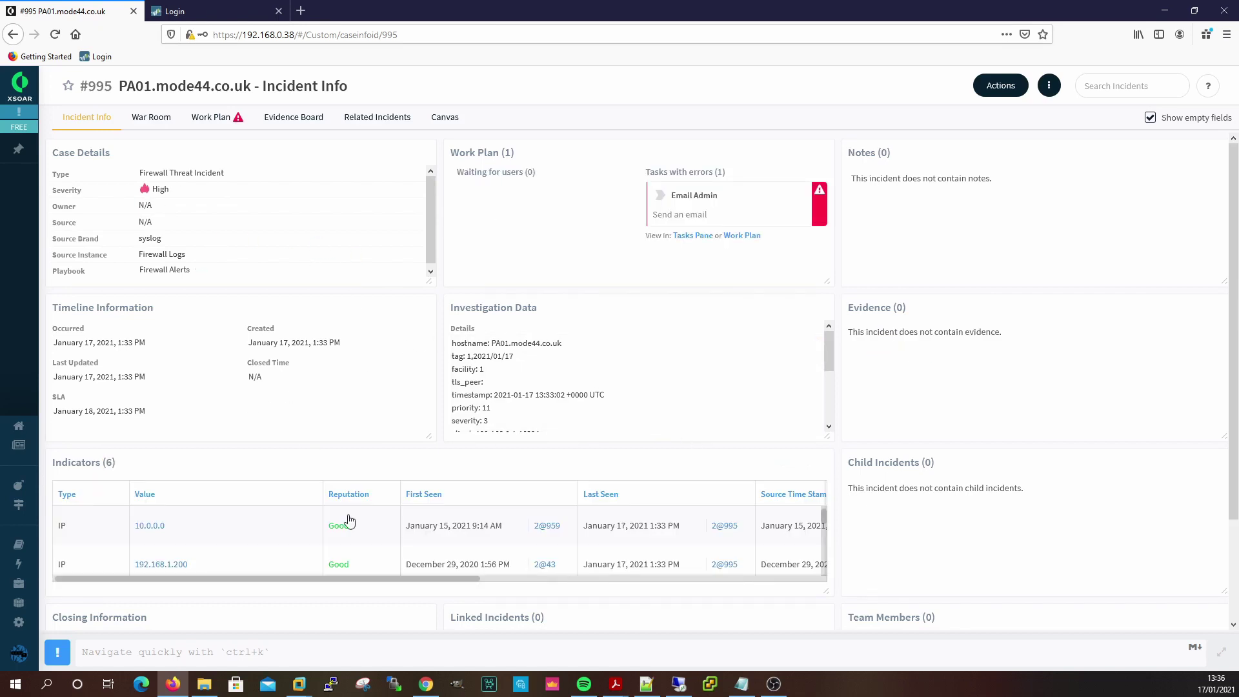
left_click(213, 120)
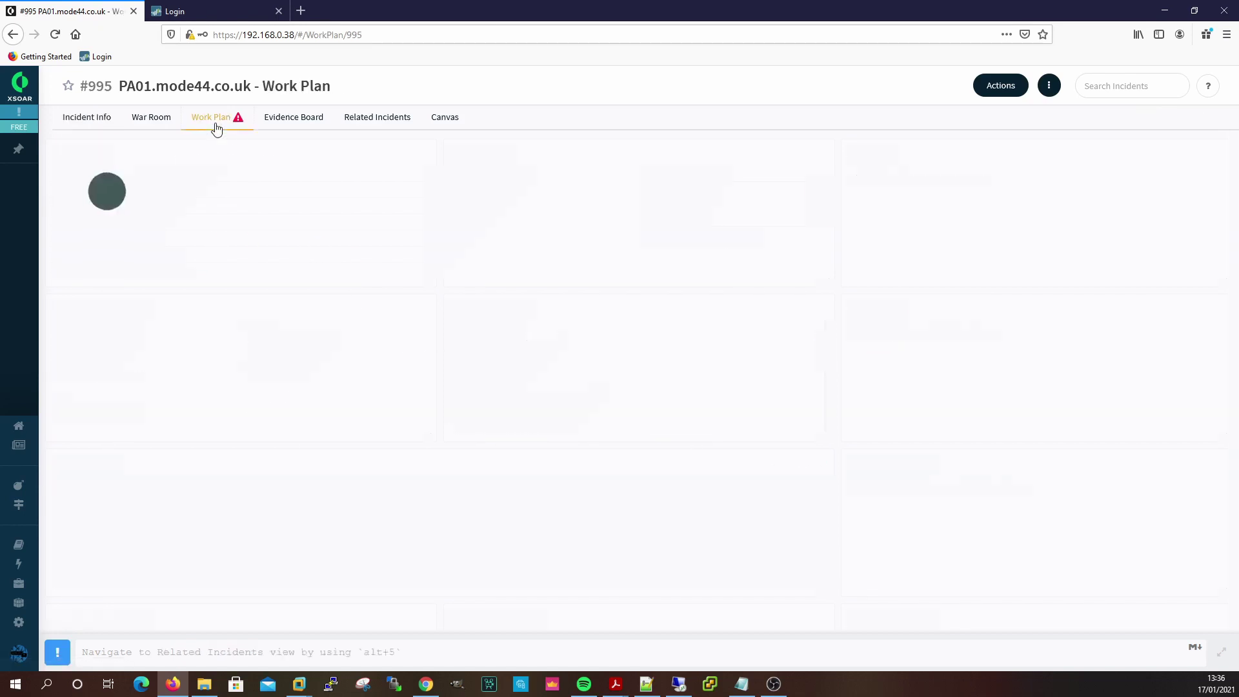
scroll(672, 490, "down", 5)
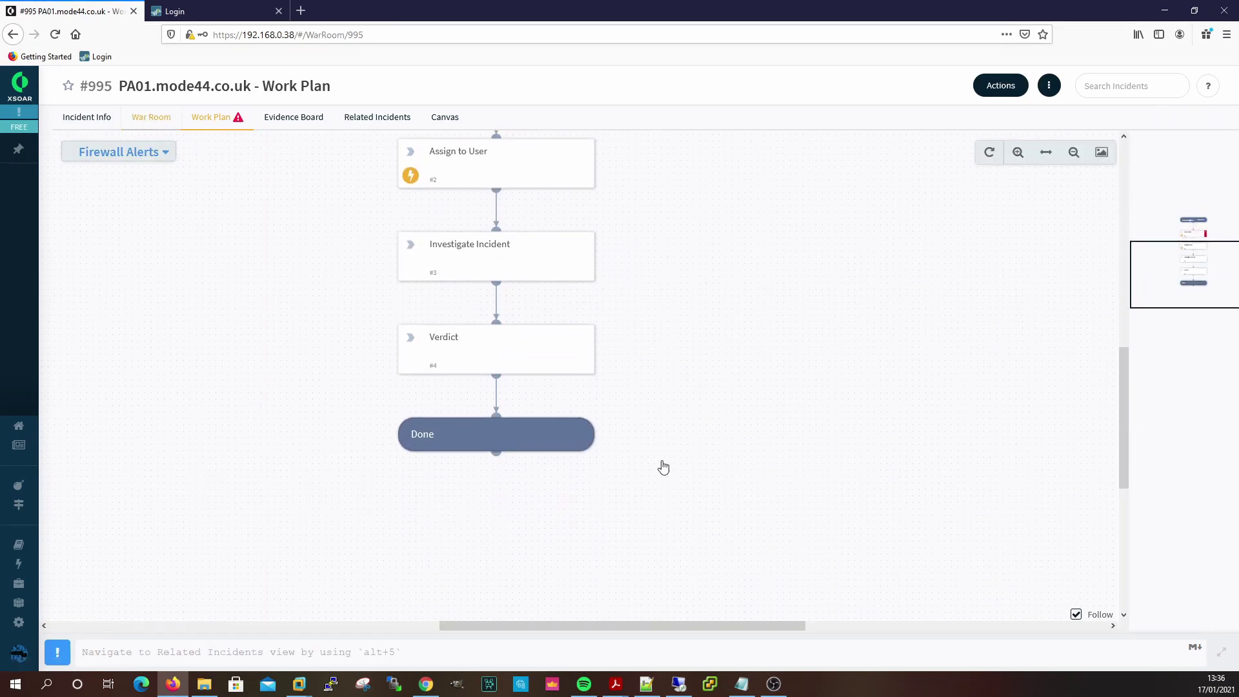
key("alt+2")
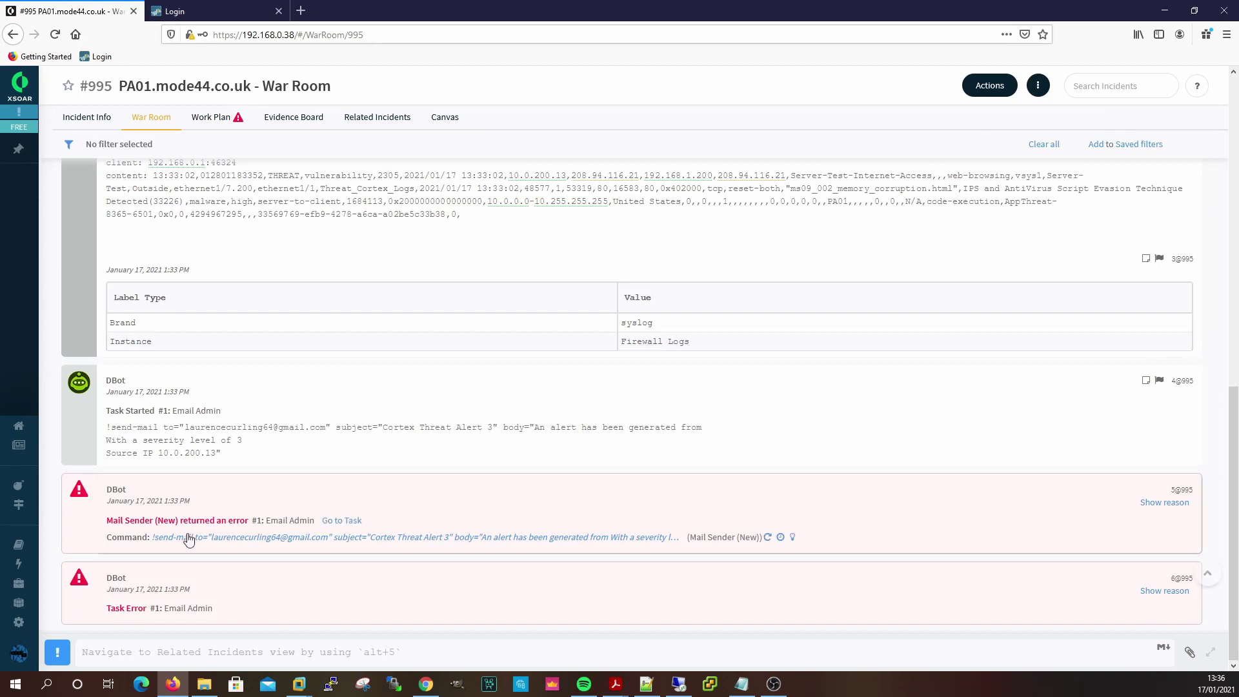
Return to Incident Info and review its 6 IP indicators, including suspicious 208.94.116.21.
left_click(87, 117)
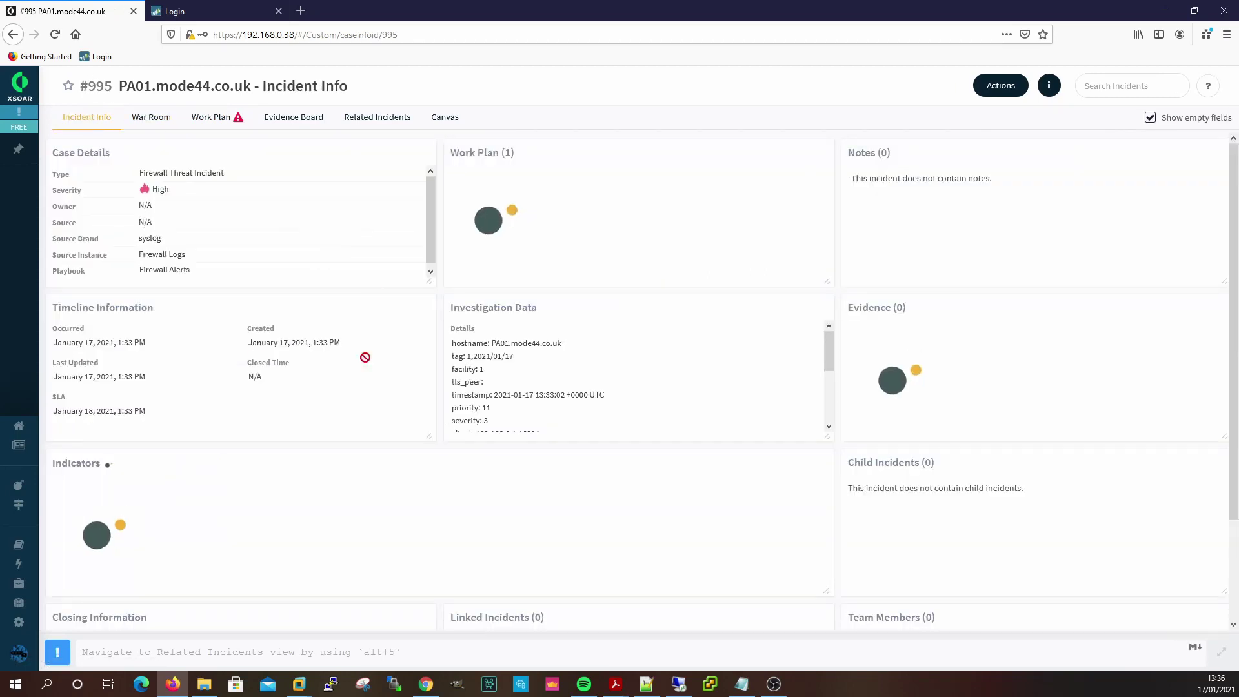
scroll(709, 424, "down", 3)
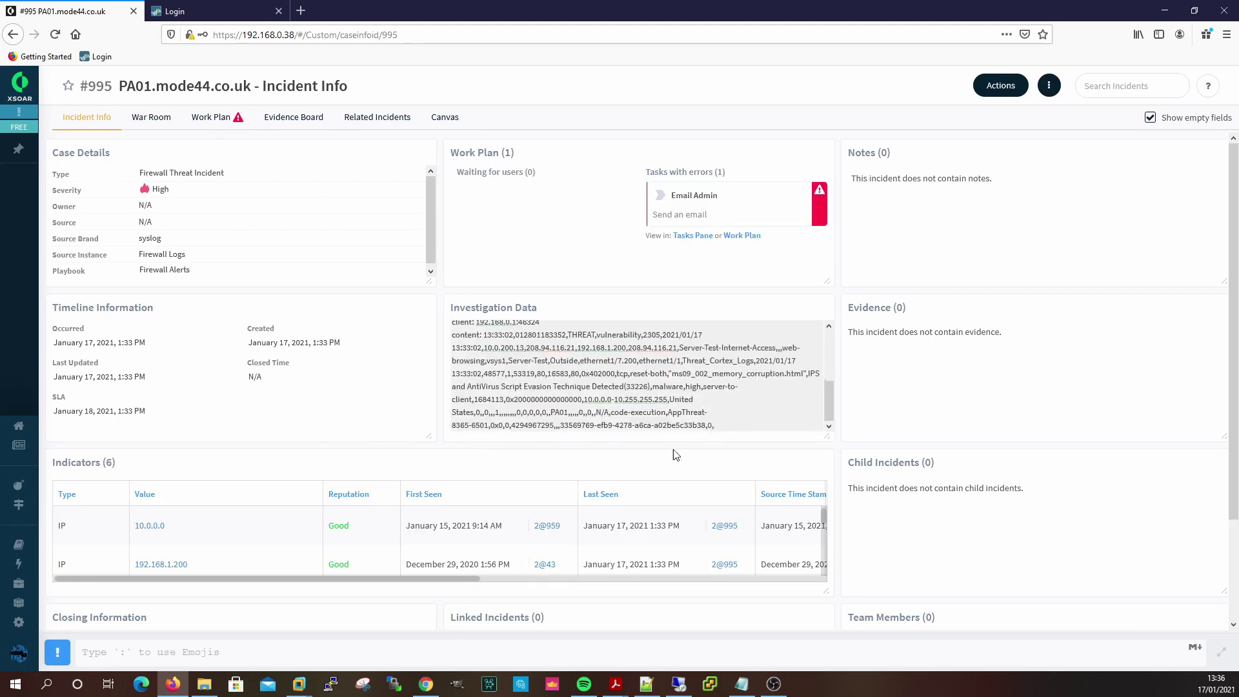
scroll(603, 479, "down", 4)
scroll(597, 522, "down", 2)
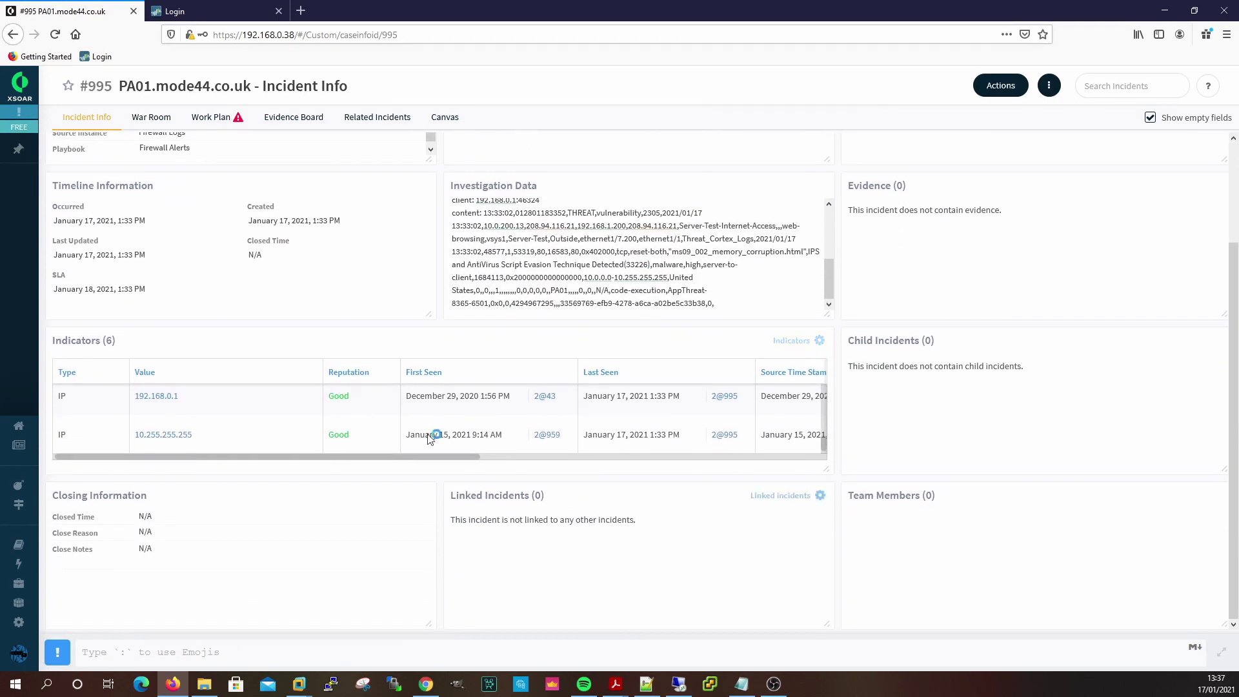
scroll(307, 433, "up", 1)
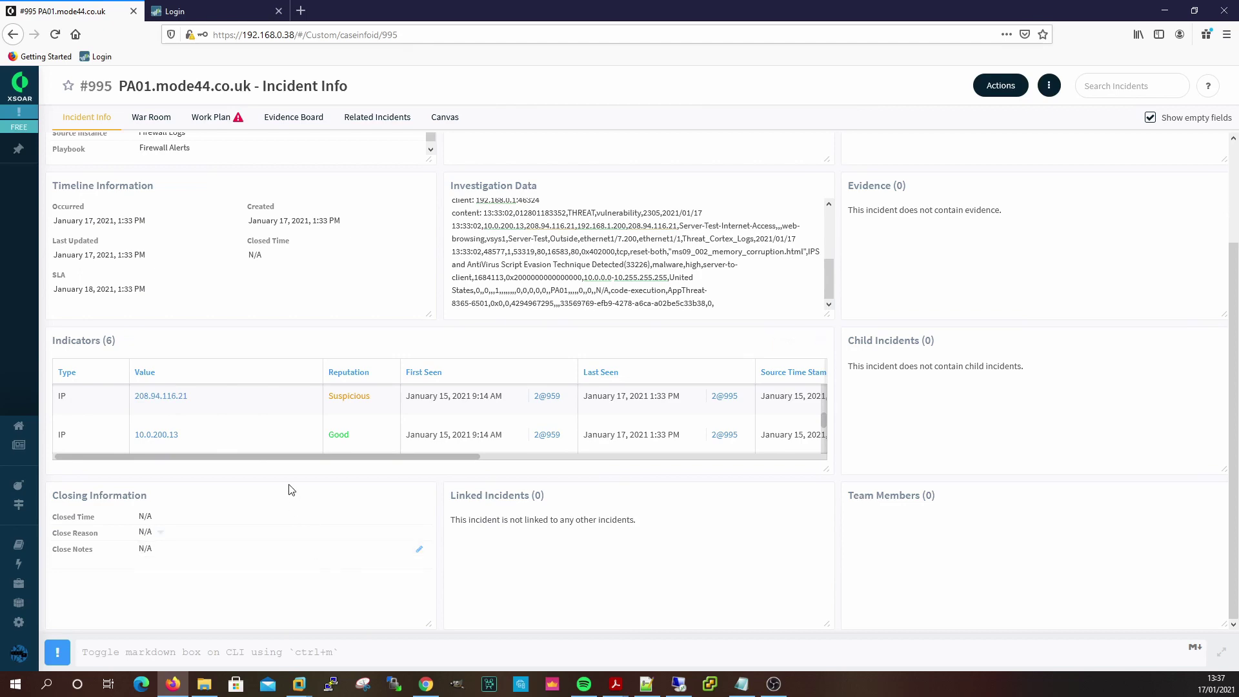
scroll(586, 215, "up", 2)
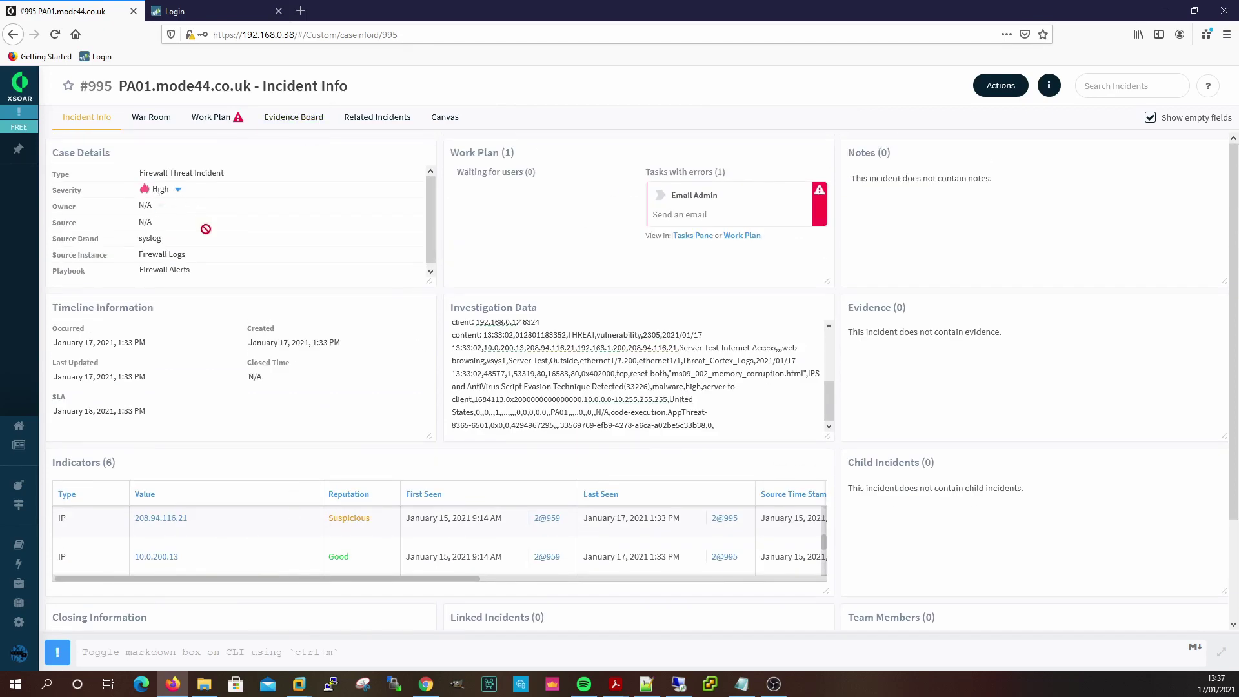
Assign a user as the owner of incident #995.
left_click(155, 205)
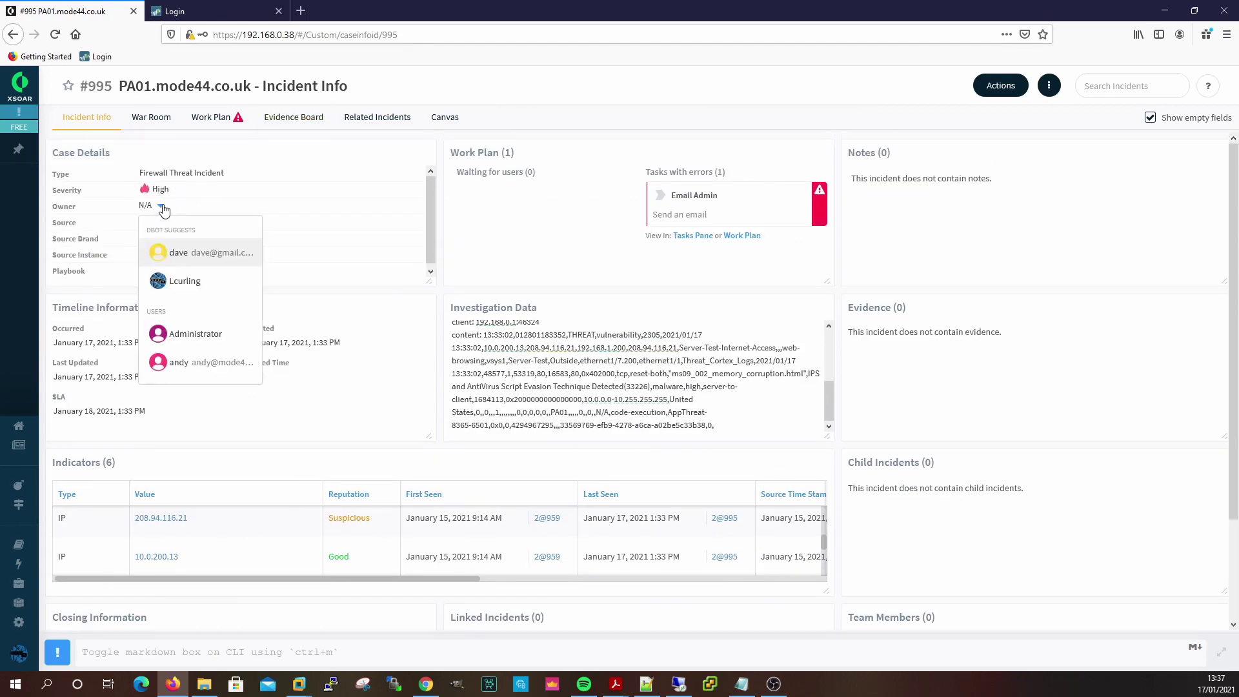
left_click(184, 281)
left_click(192, 221)
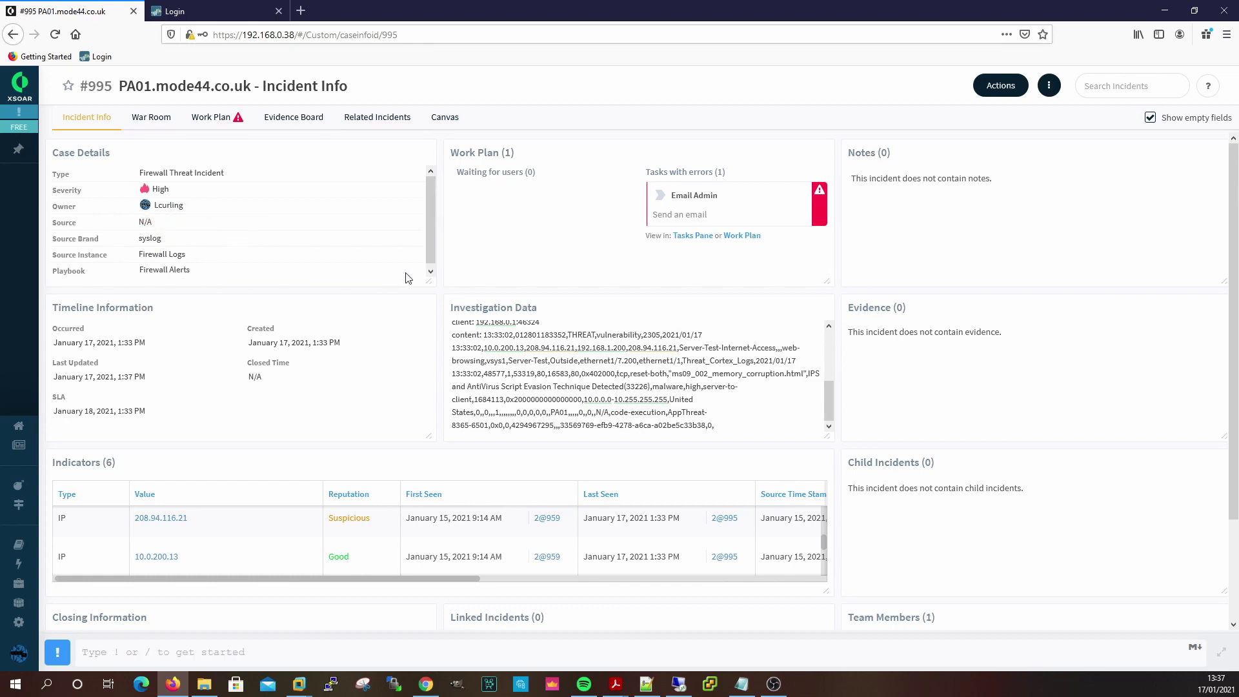
Inspect the erroring Email Admin task and the Firewall Alerts work plan, then return to Incident Info.
left_click(724, 205)
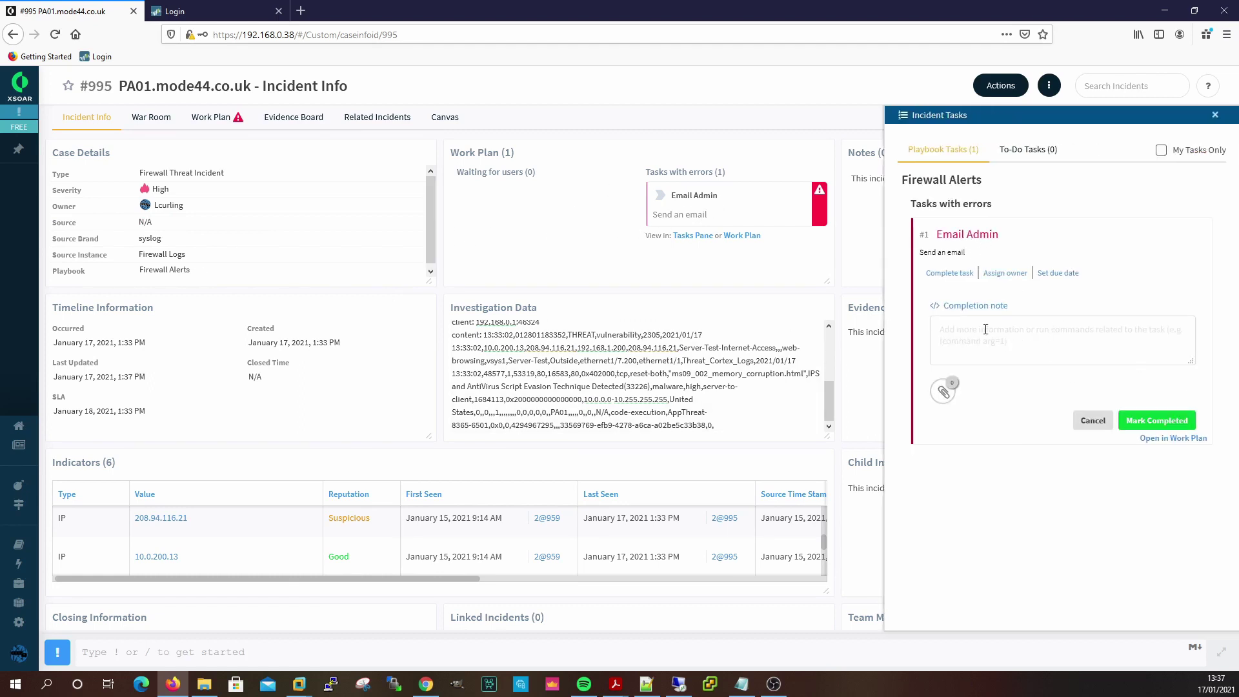
left_click(1070, 334)
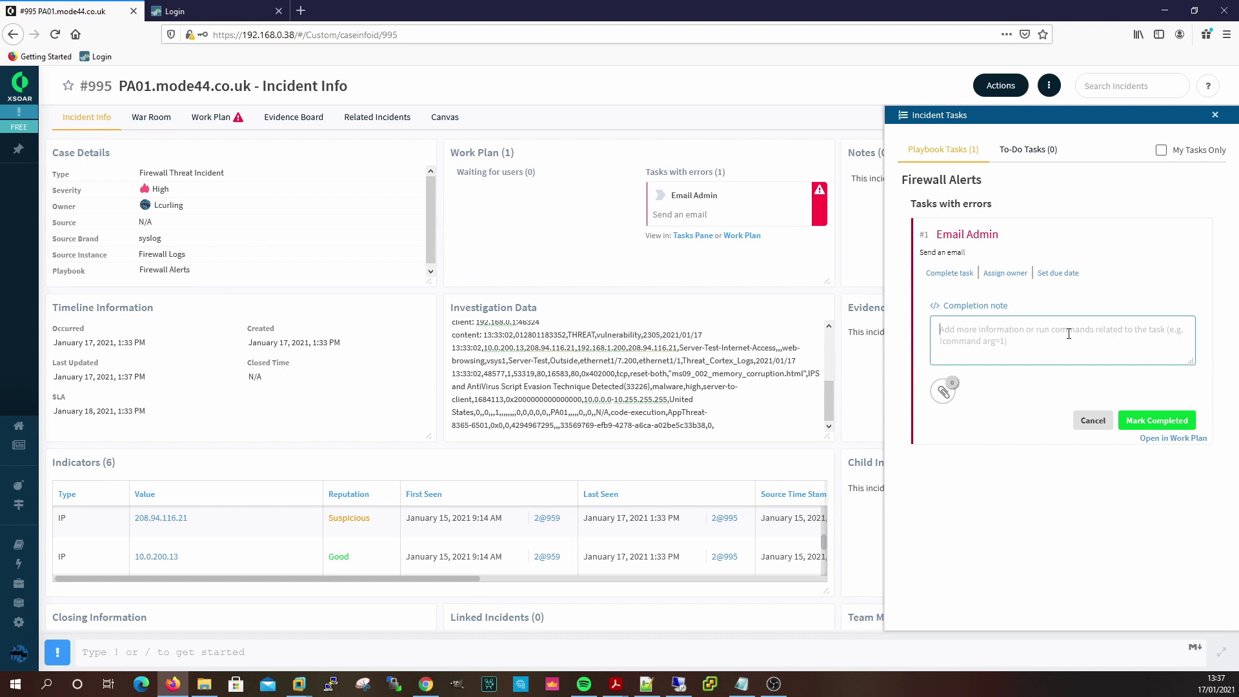
left_click(1215, 114)
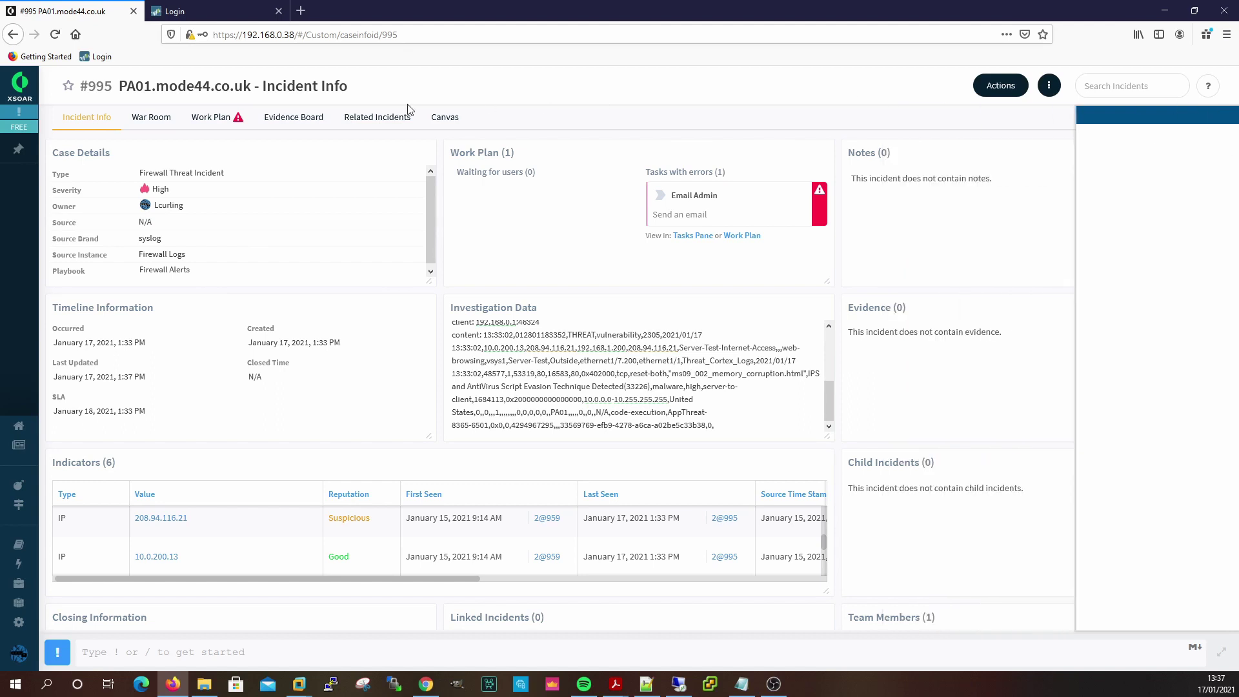
left_click(215, 126)
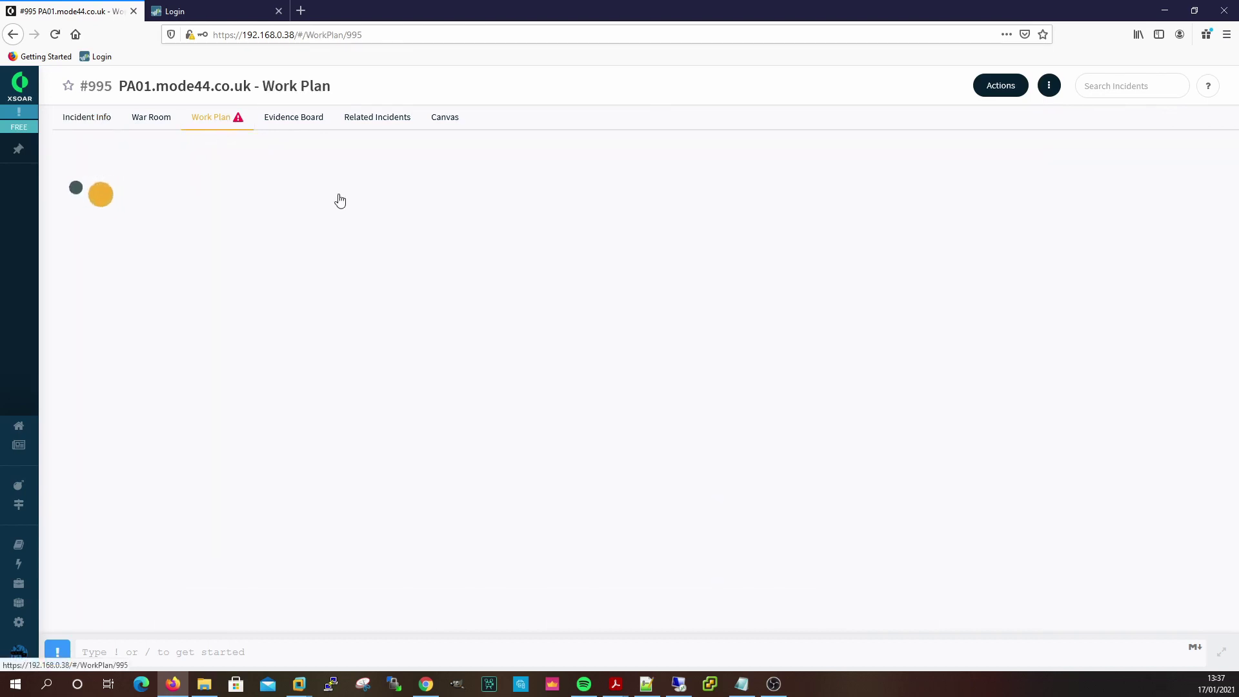
scroll(661, 342, "down", 2)
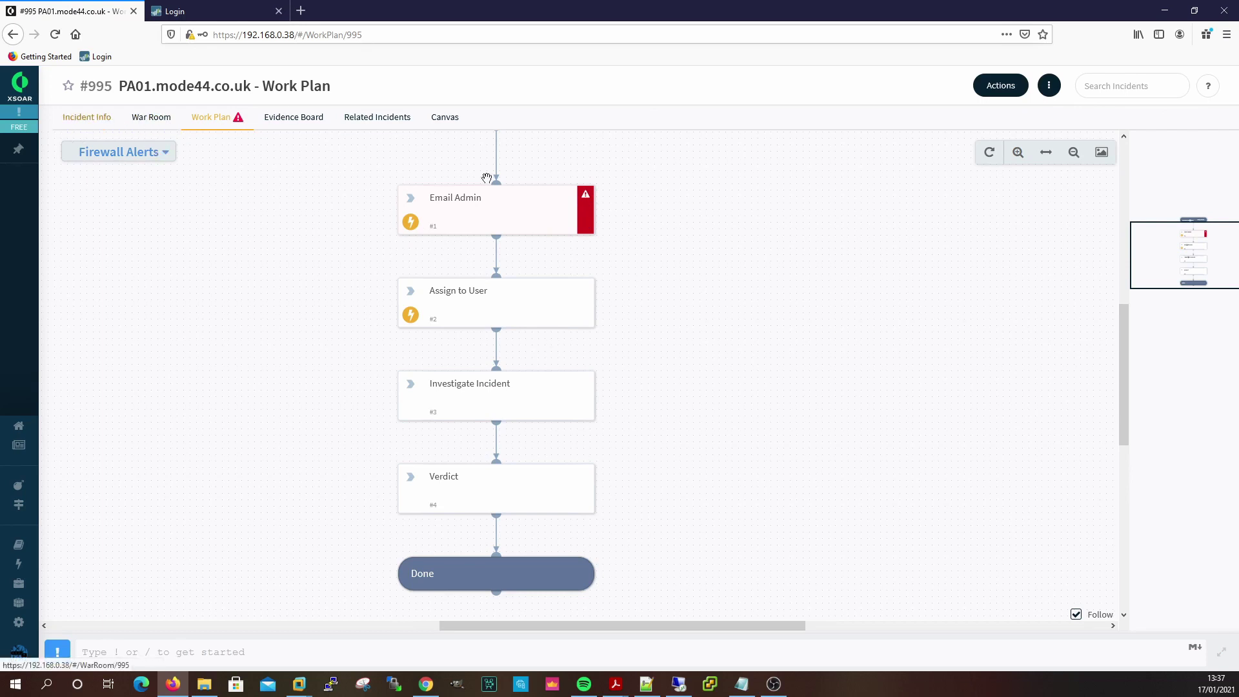
left_click(87, 124)
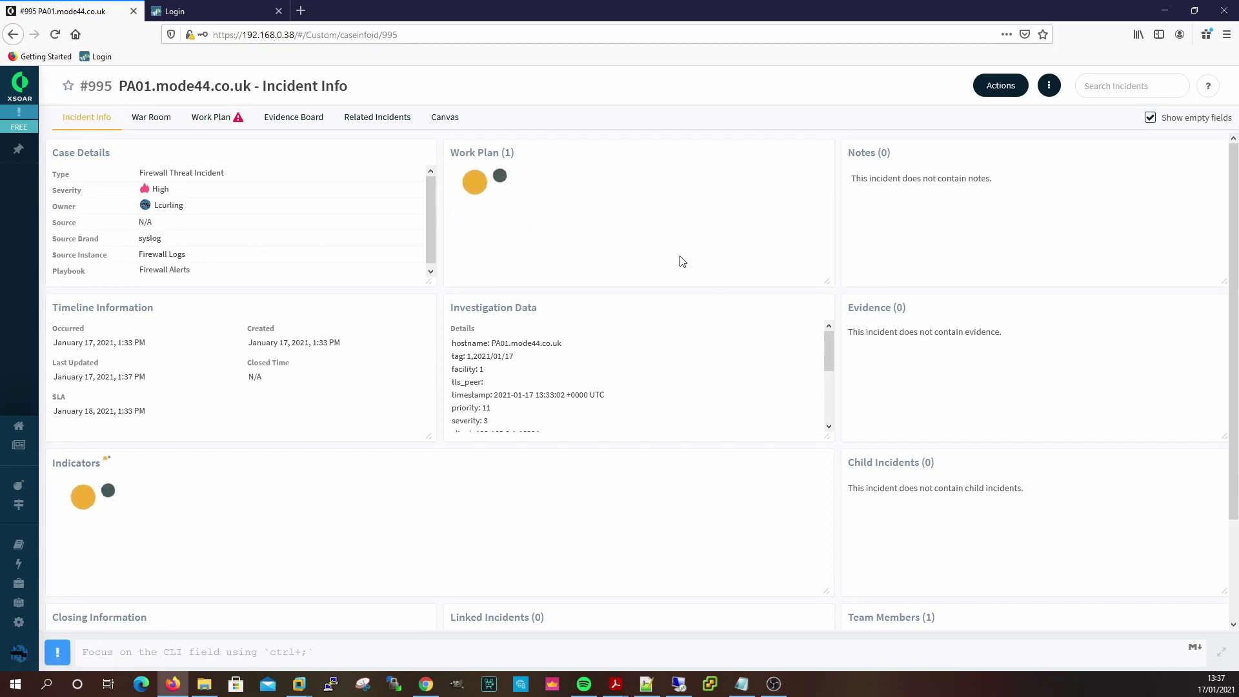
Mark the Email Admin task completed with the note 'Email provider'.
left_click(747, 194)
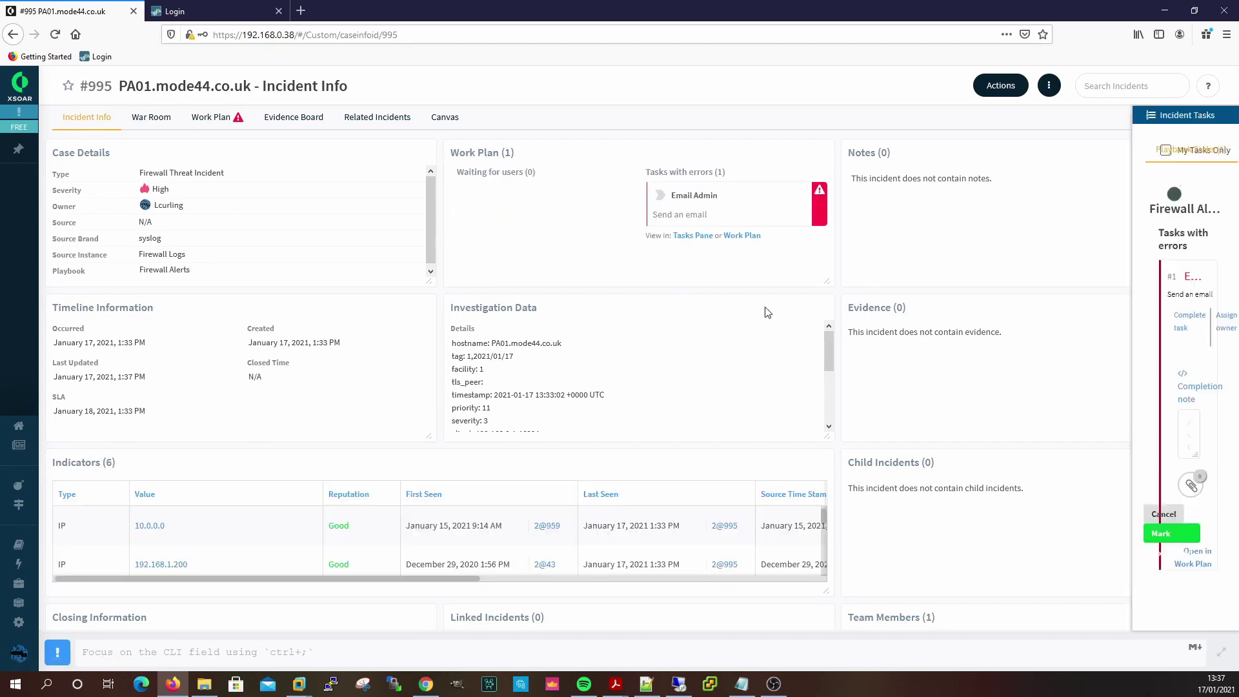
left_click(1091, 331)
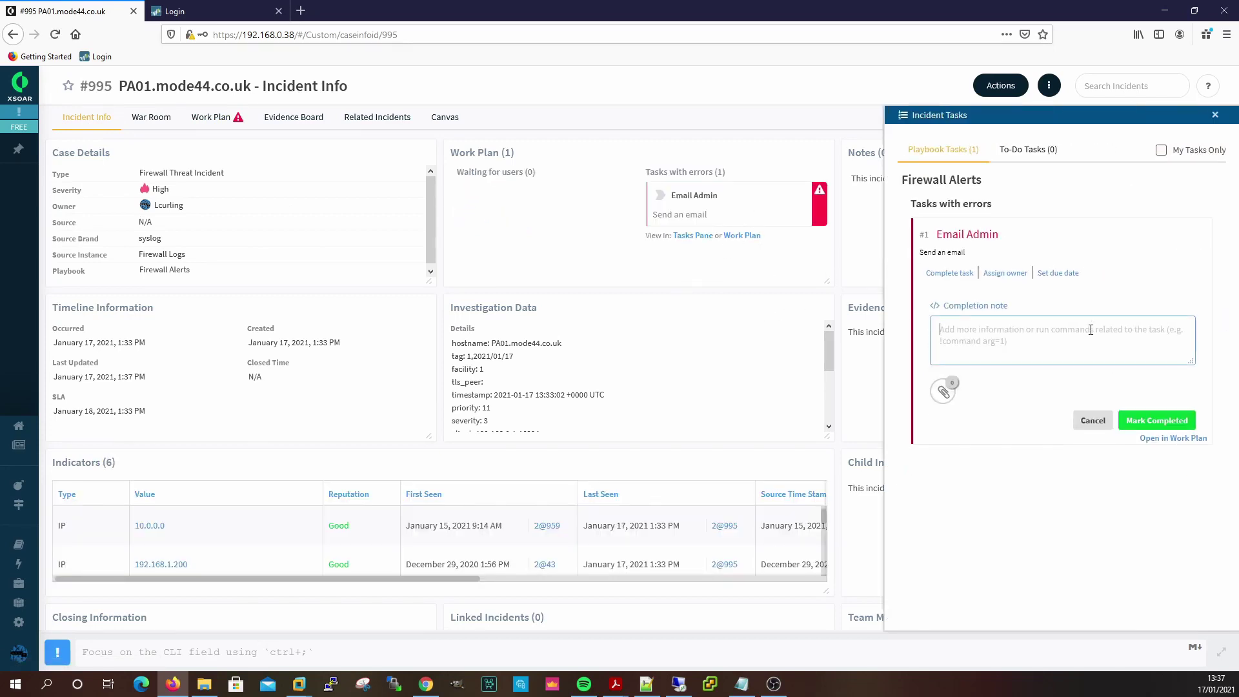
type("Email prov")
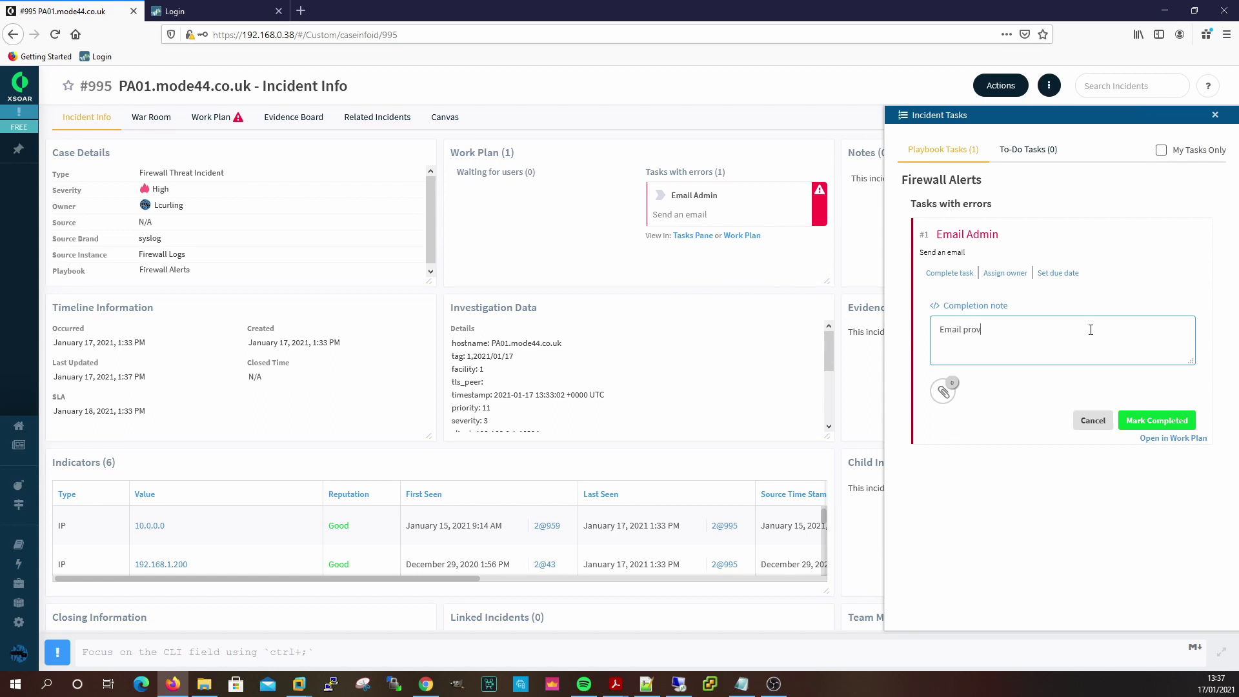
type("ider issue")
left_click(1160, 422)
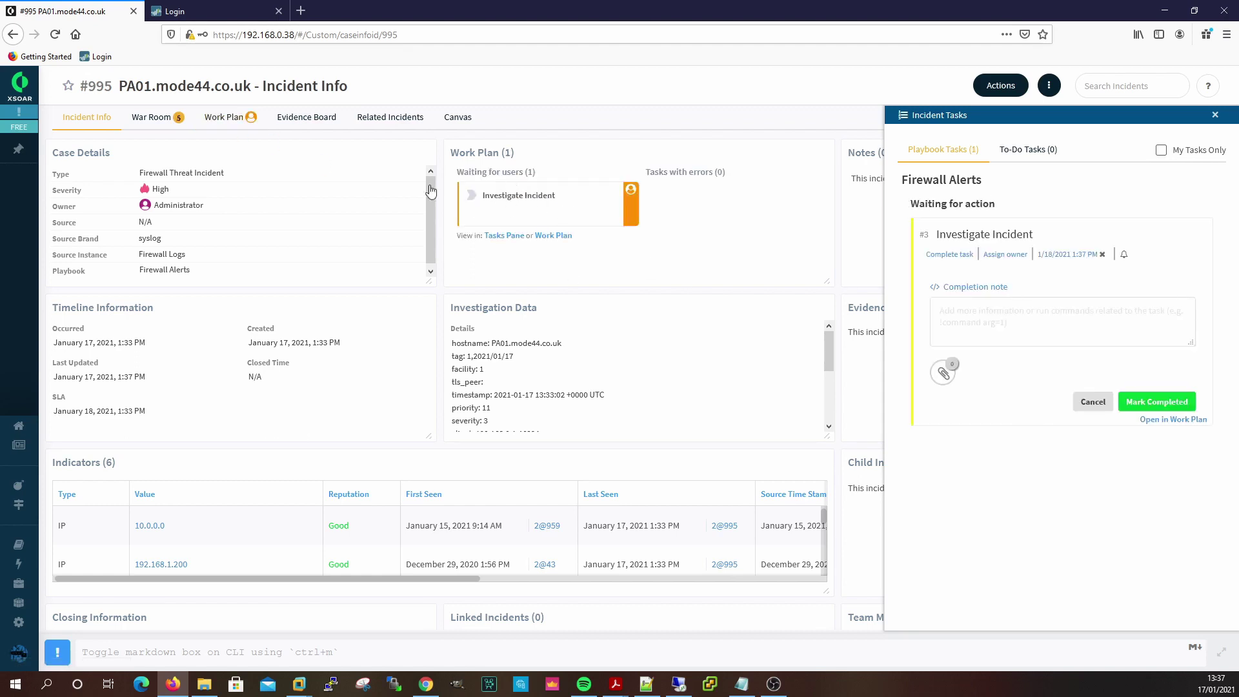
Review the Assign to User task details in the incident's work plan.
left_click(229, 119)
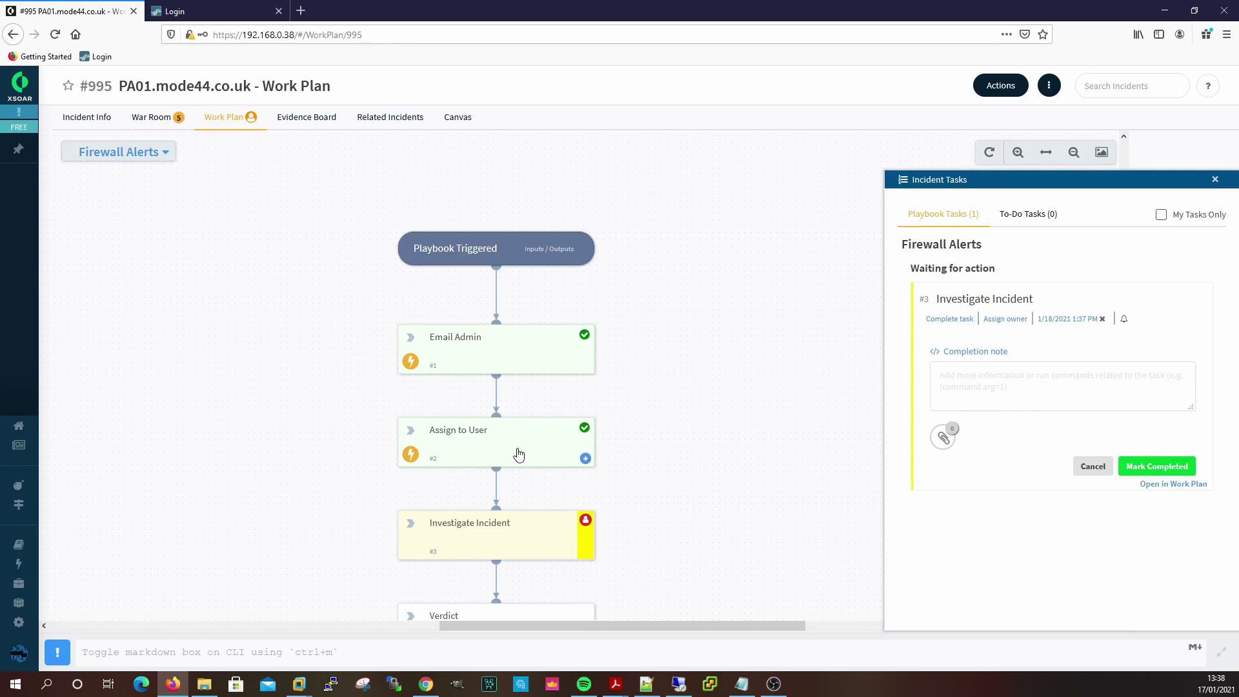
left_click(524, 457)
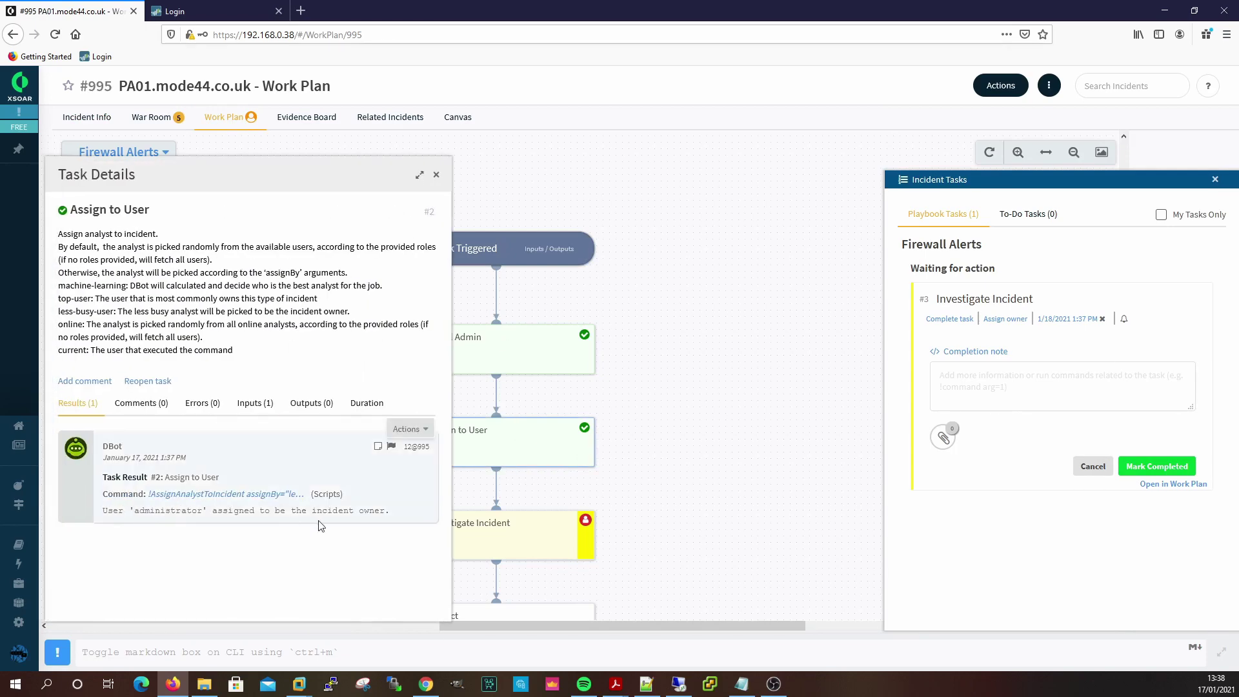
left_click(436, 177)
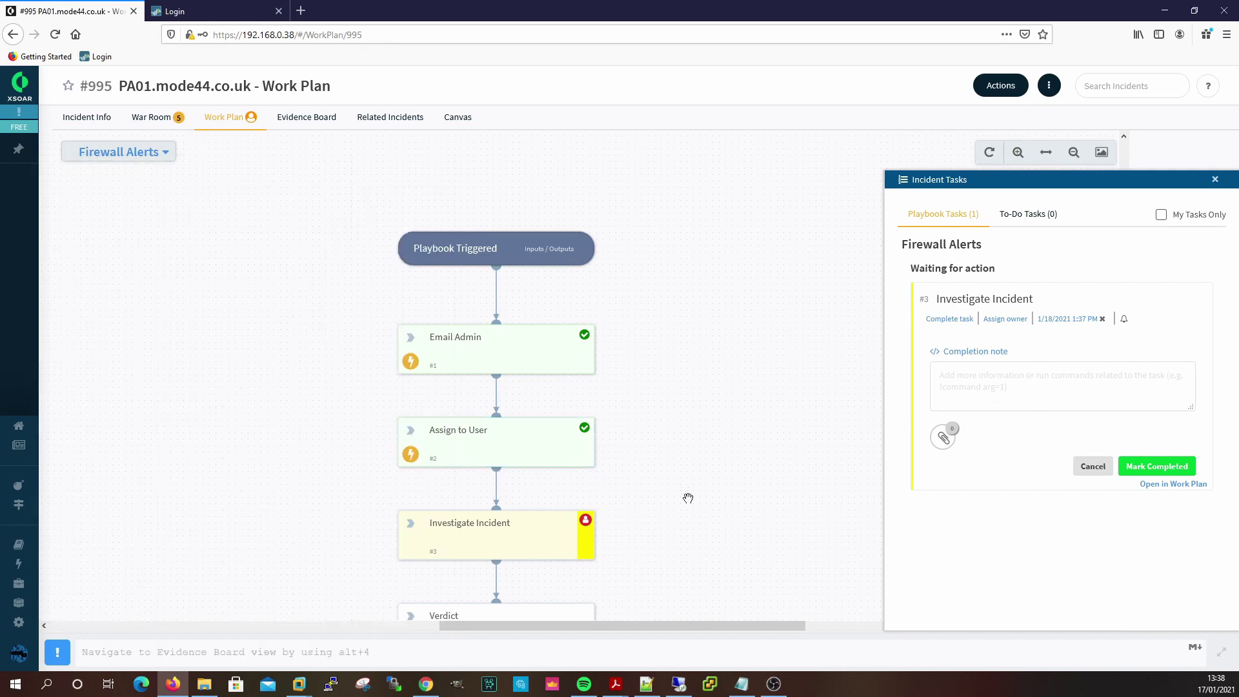
scroll(688, 499, "down", 3)
Complete Investigate Incident with a test note and Verdict with a 'Benign' note.
left_click(1145, 380)
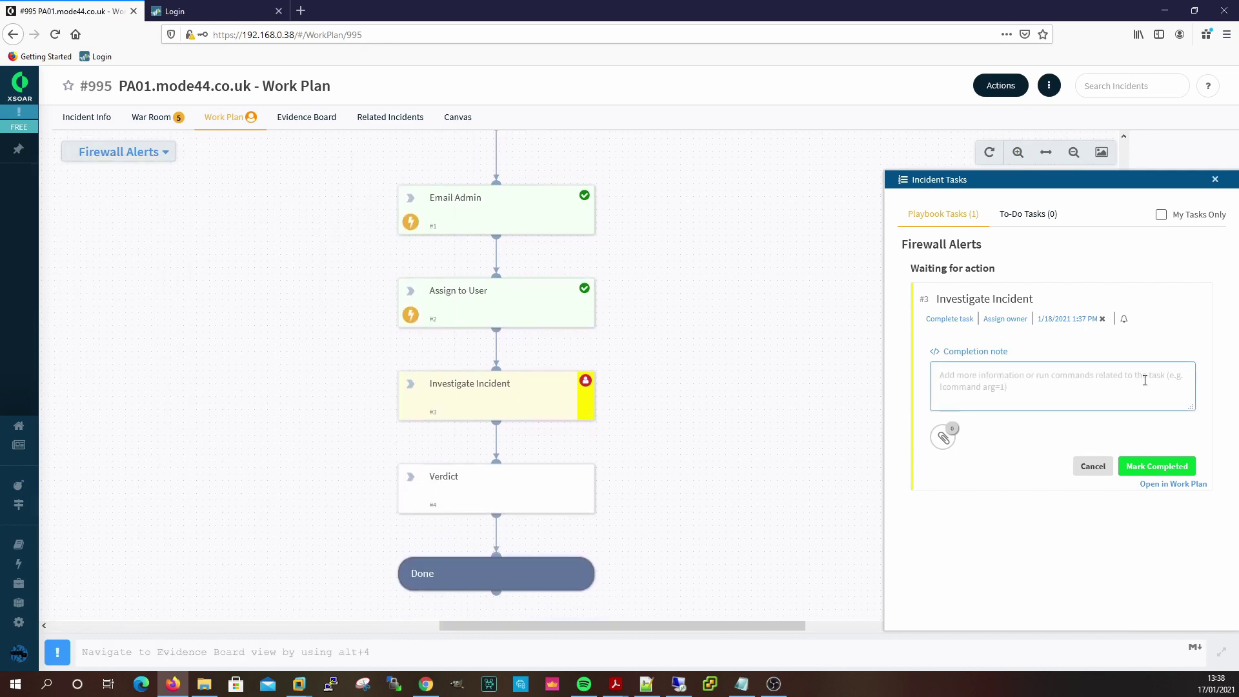
type("Tes")
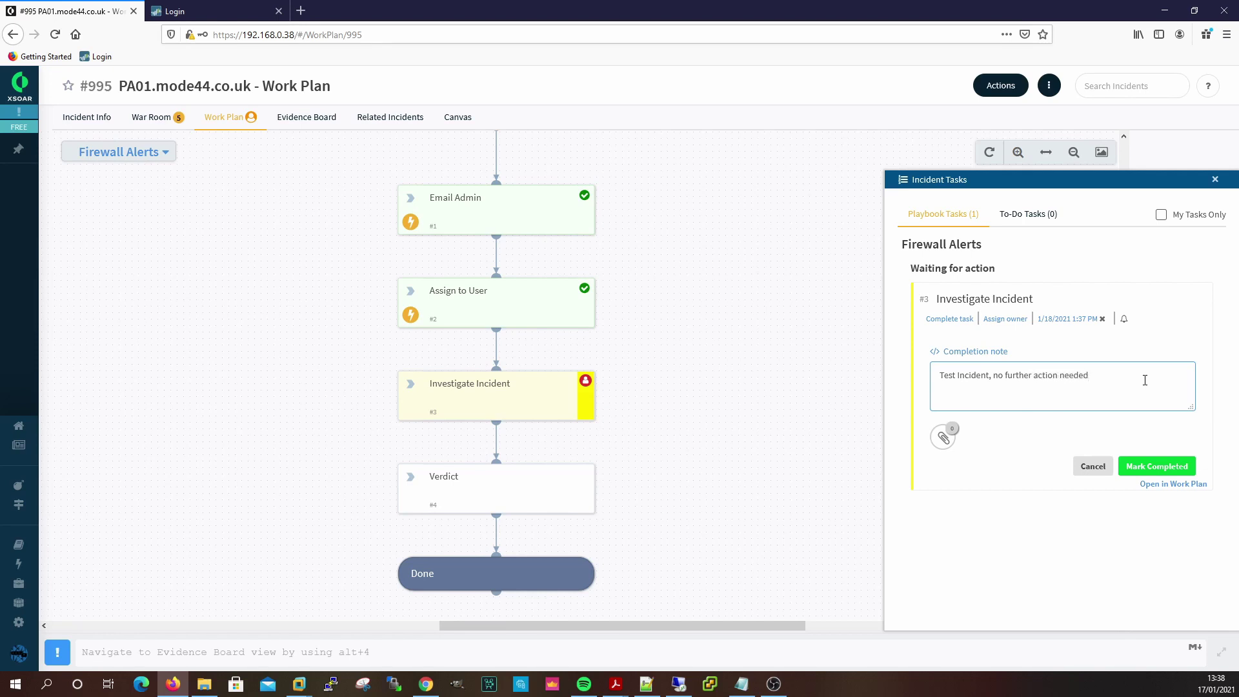
left_click(1162, 466)
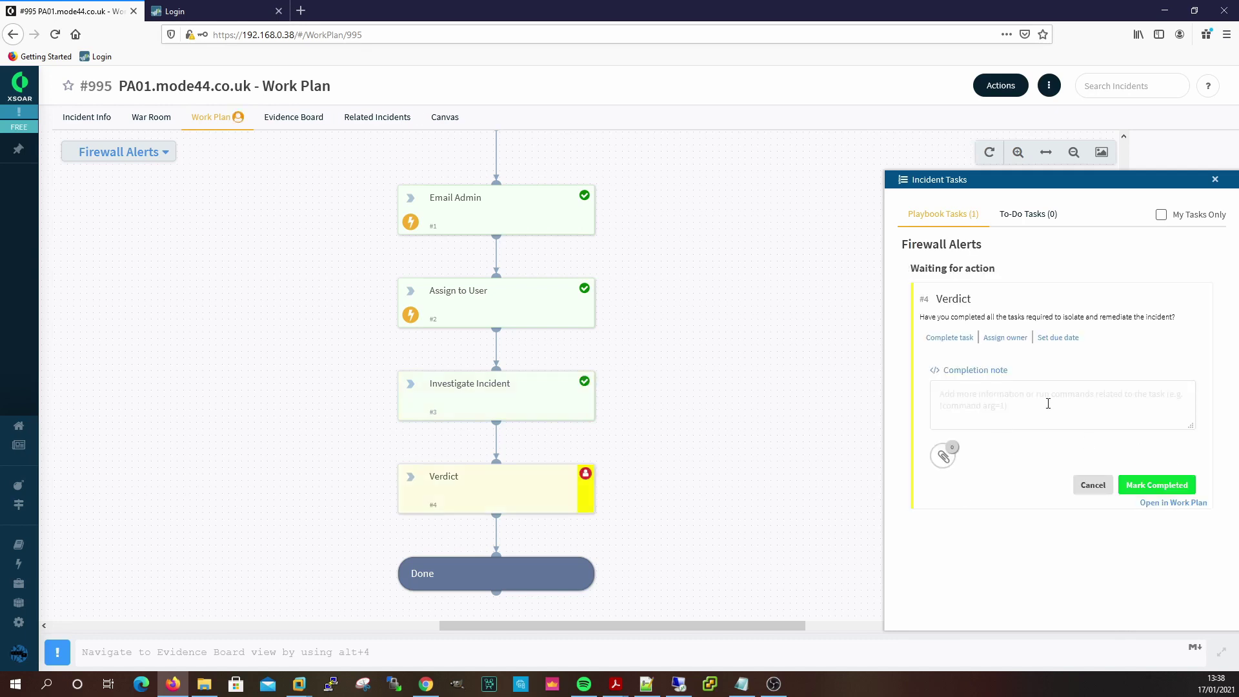
left_click(1048, 403)
type("Benign")
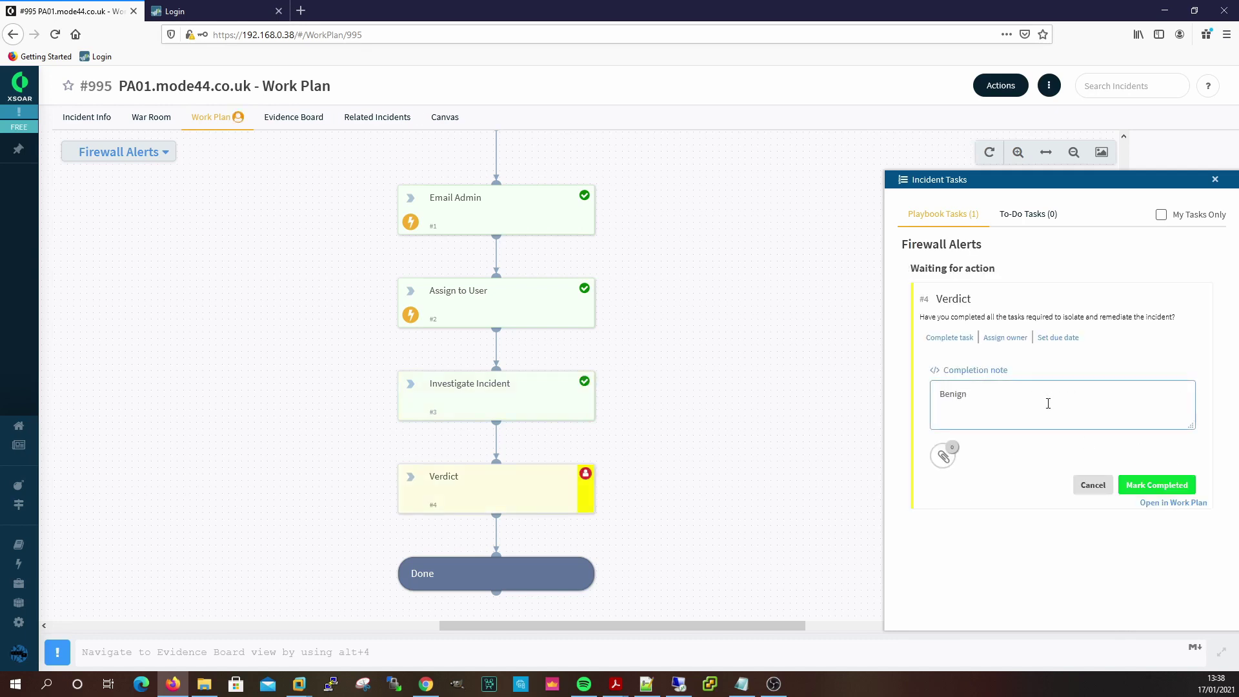
left_click(1171, 489)
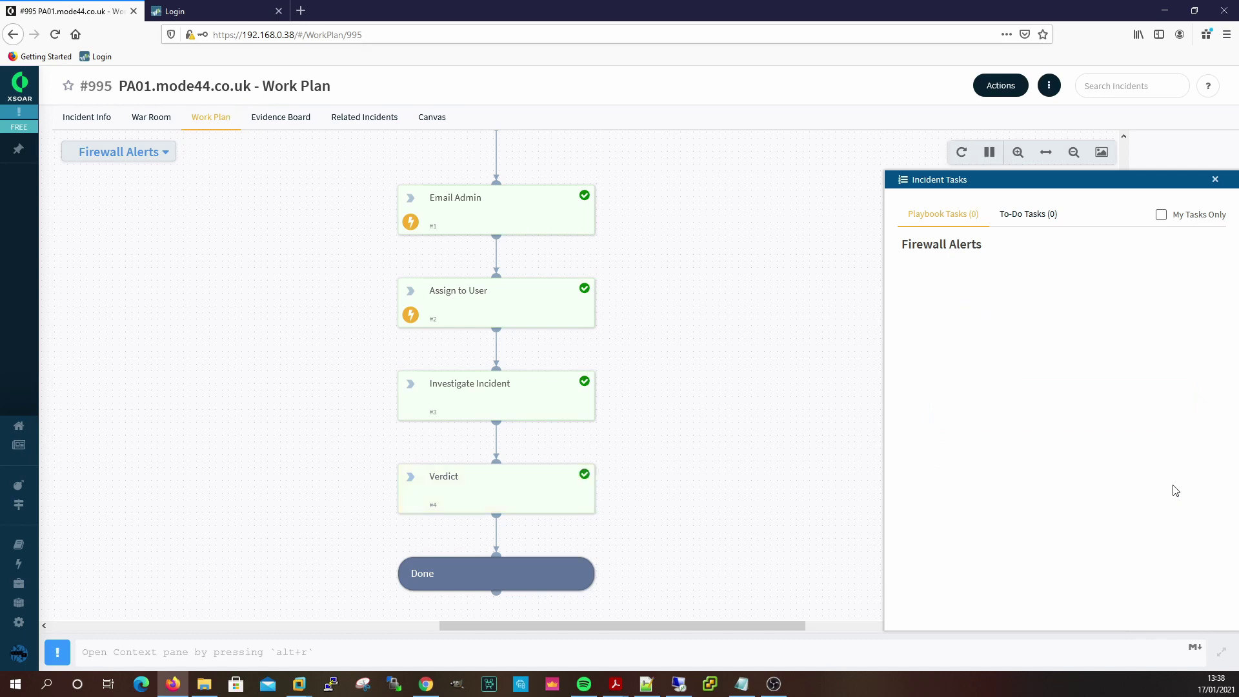
Close incident #995 via the Actions menu with close note 'test incident'.
left_click(1217, 180)
left_click(1002, 87)
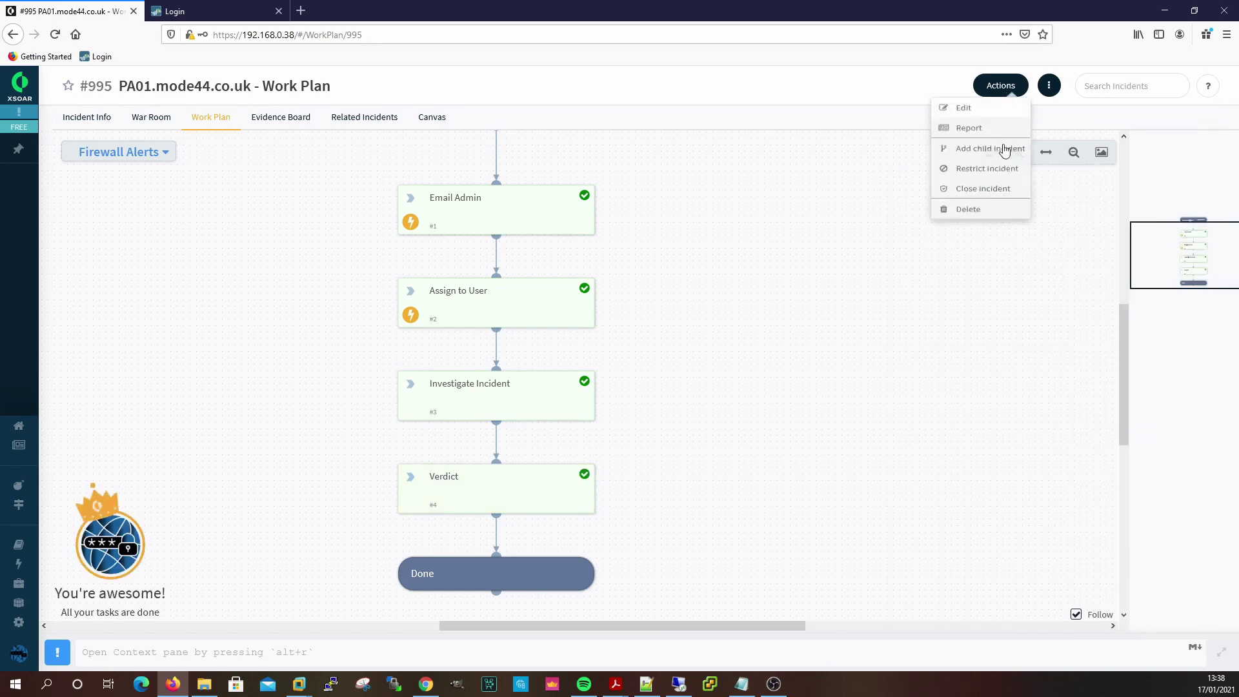
left_click(982, 202)
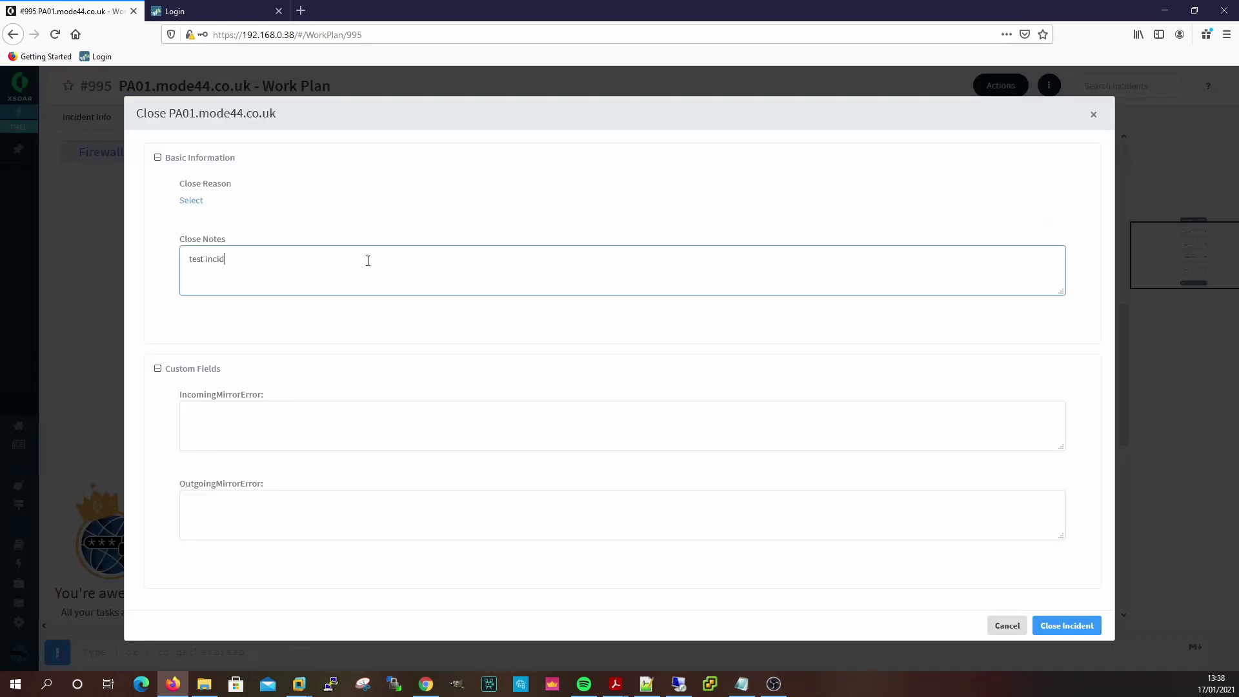
left_click(1059, 625)
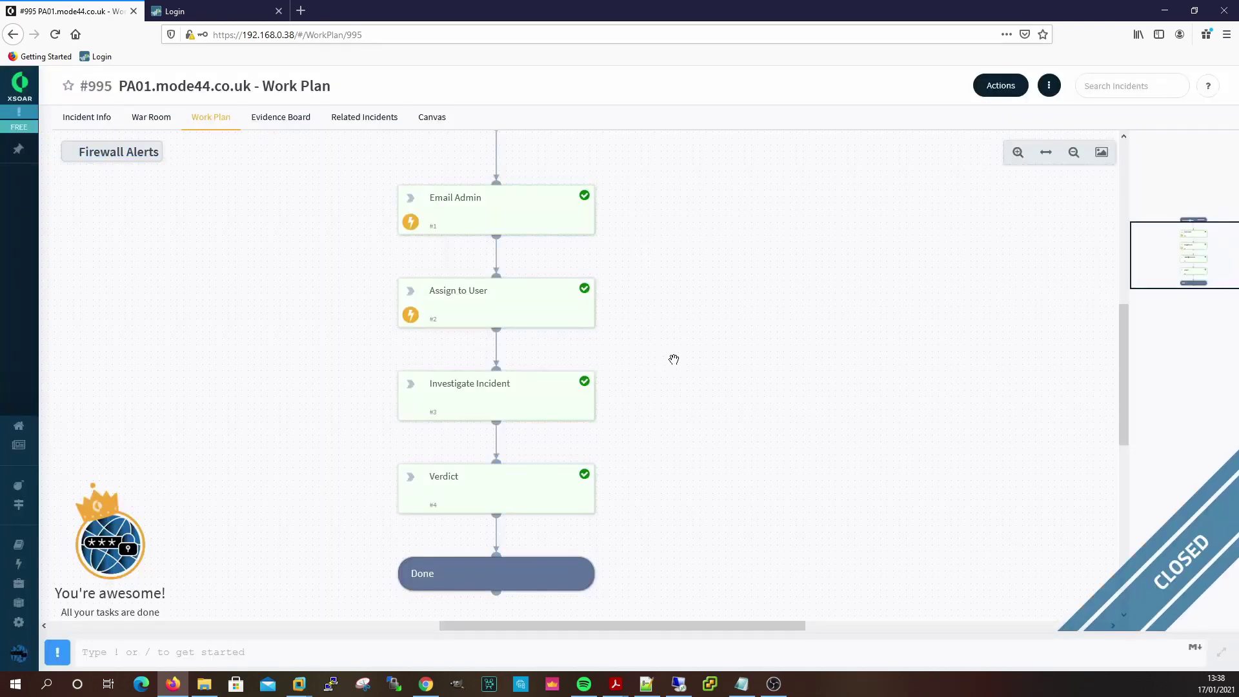
mouse_move(29, 114)
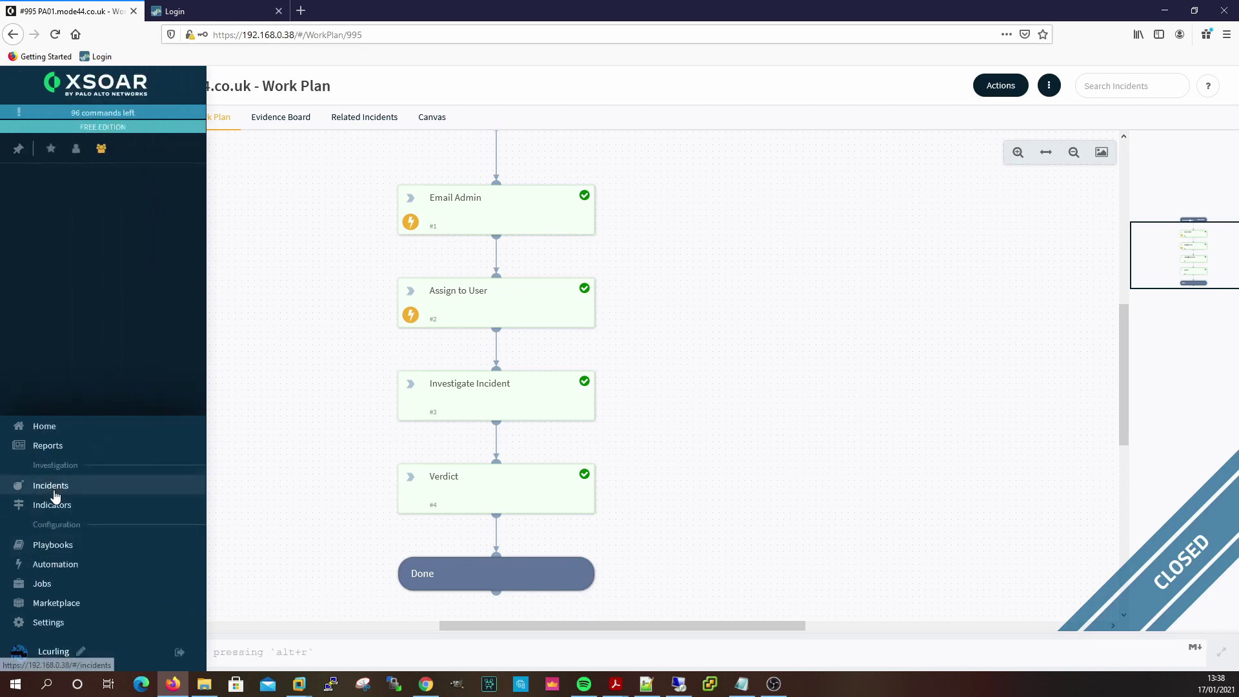
Select incident #993 in the Incidents list and close it as a duplicate of validated #994.
left_click(54, 490)
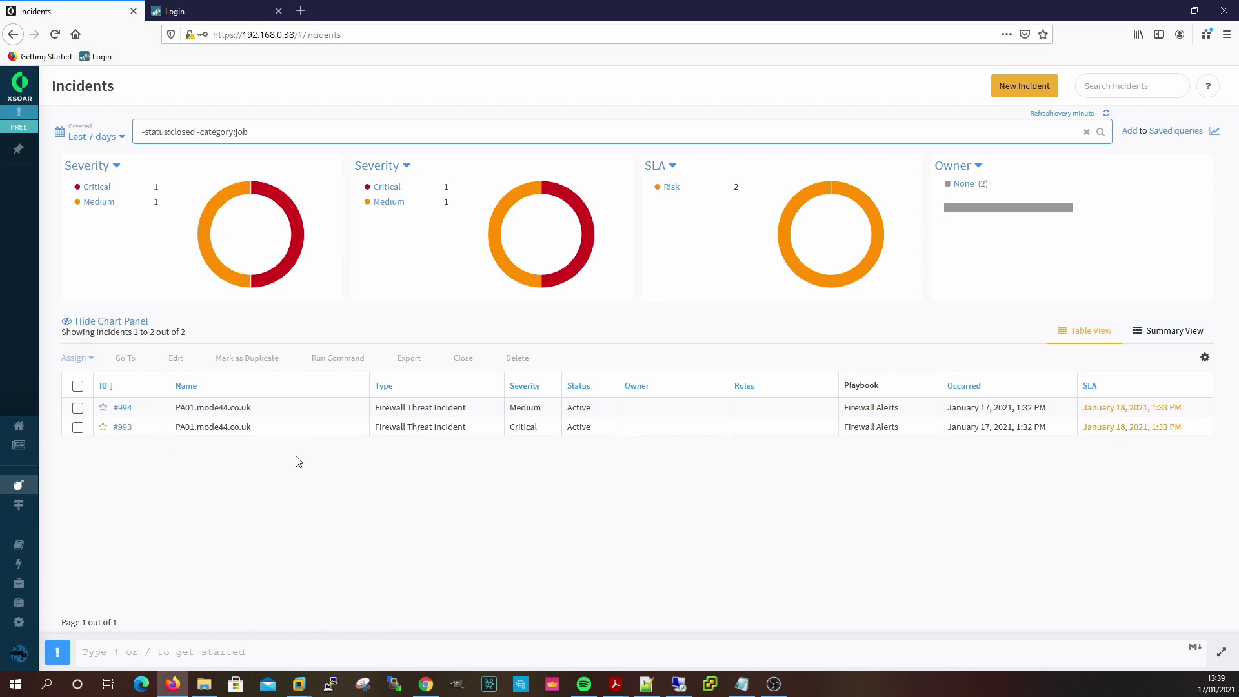
left_click(77, 427)
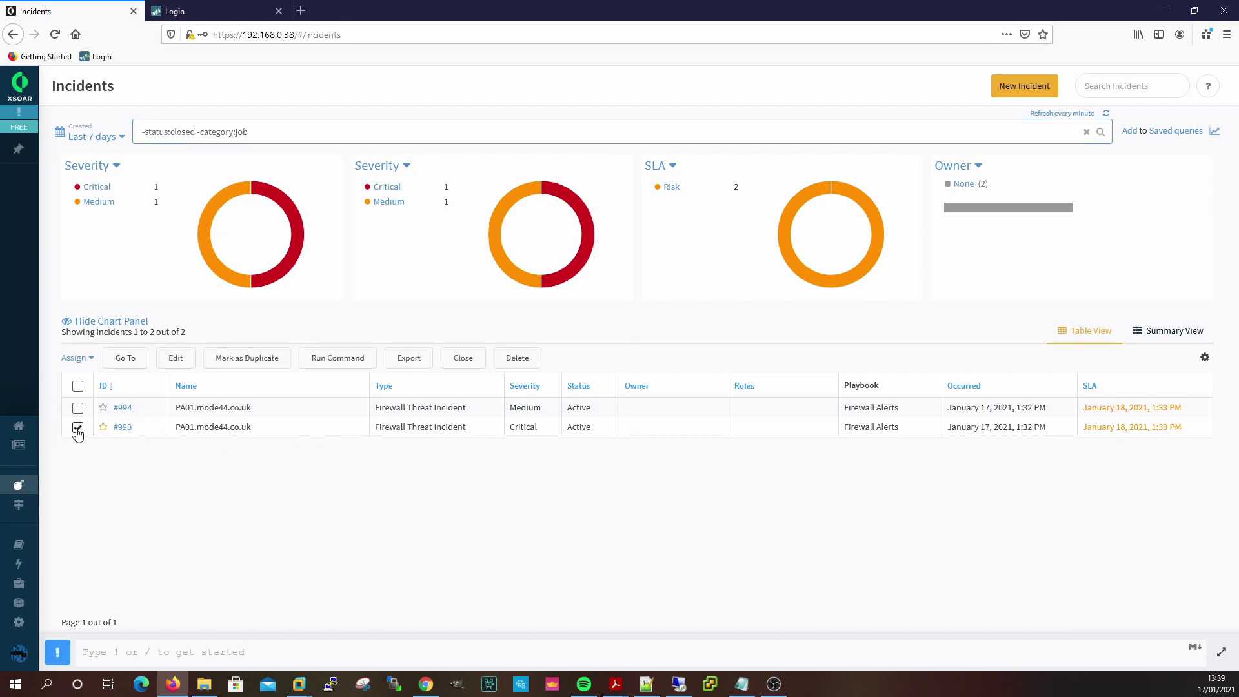
left_click(266, 363)
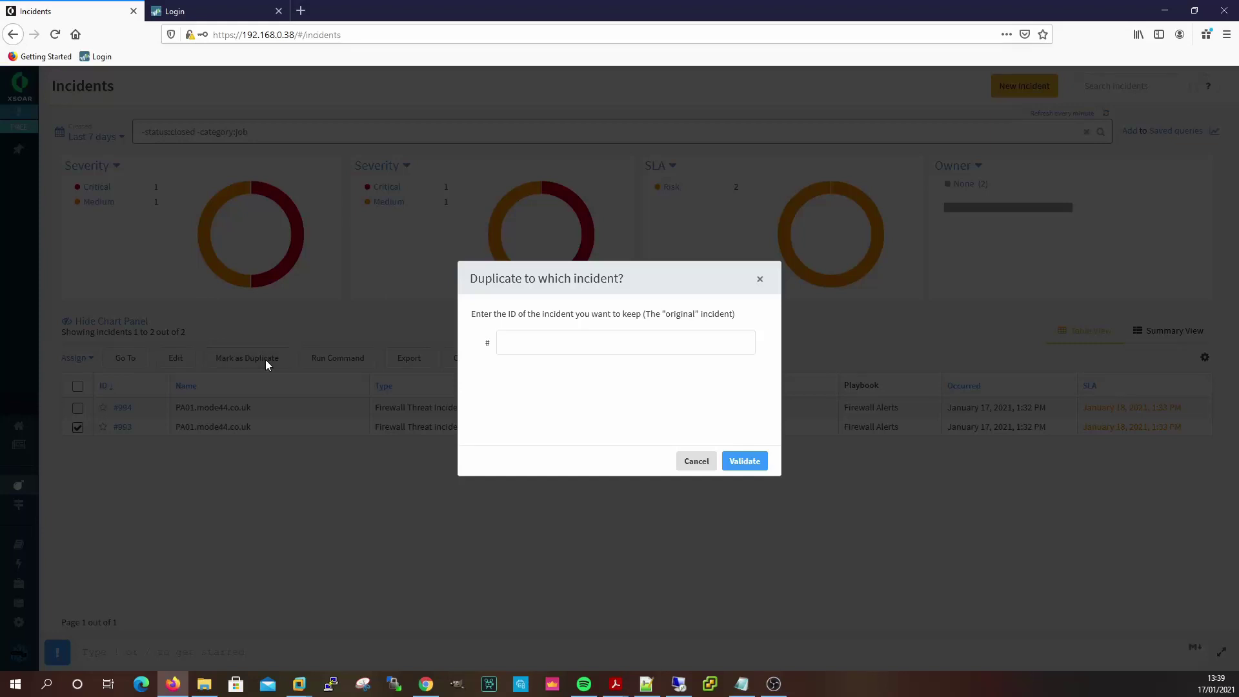
left_click(601, 338)
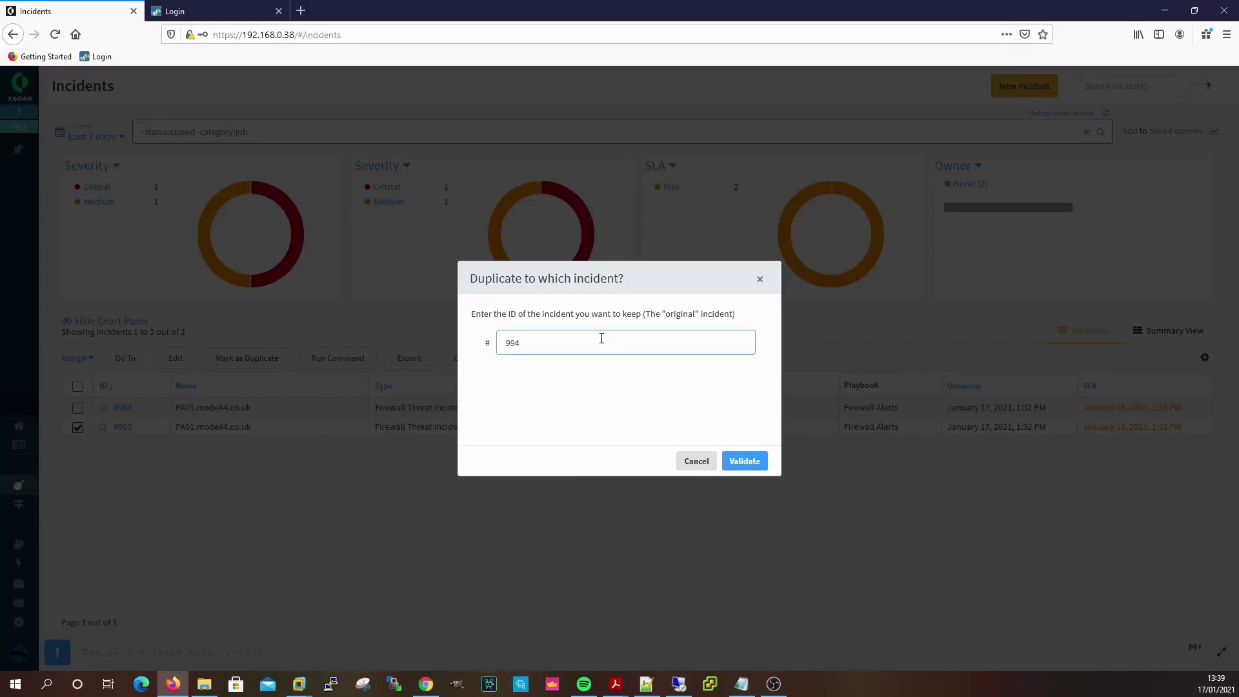
left_click(753, 462)
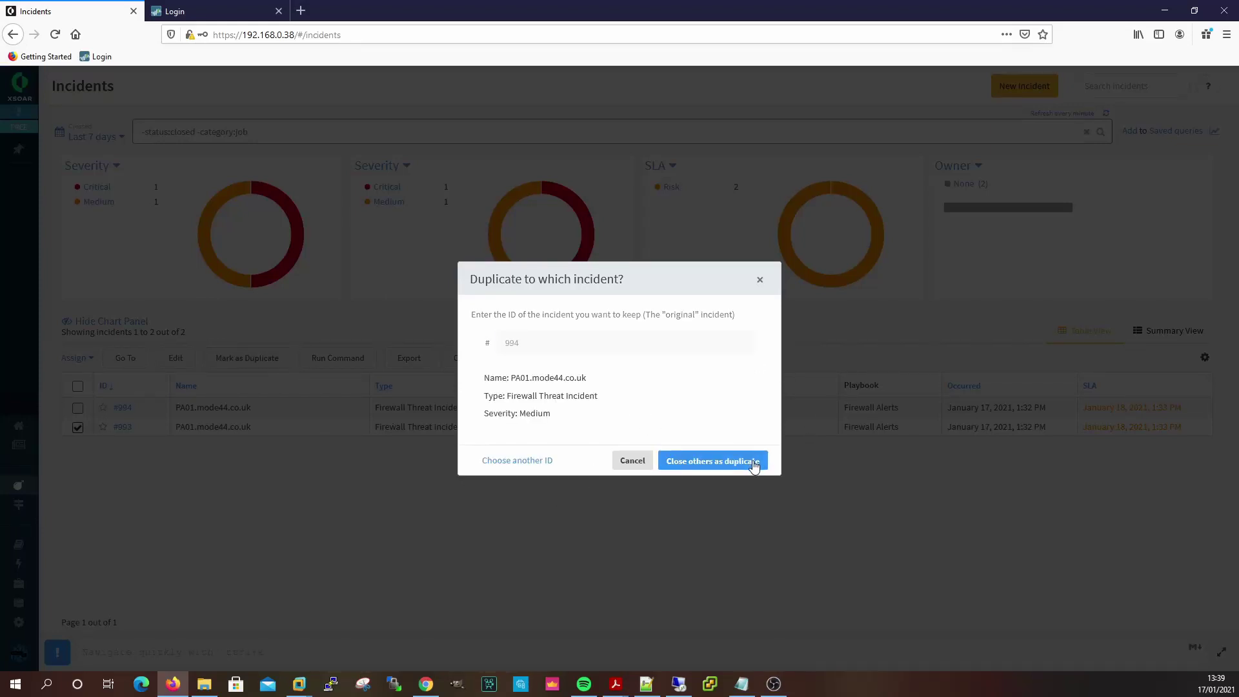
left_click(700, 462)
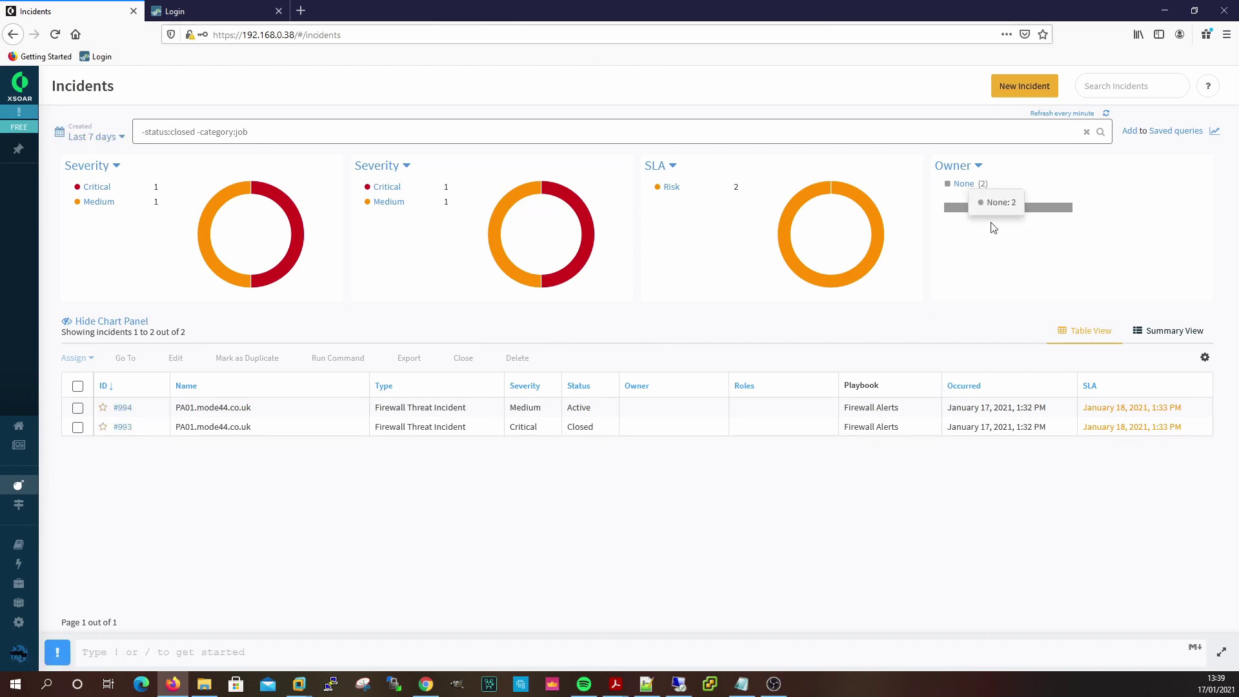
left_click(1062, 113)
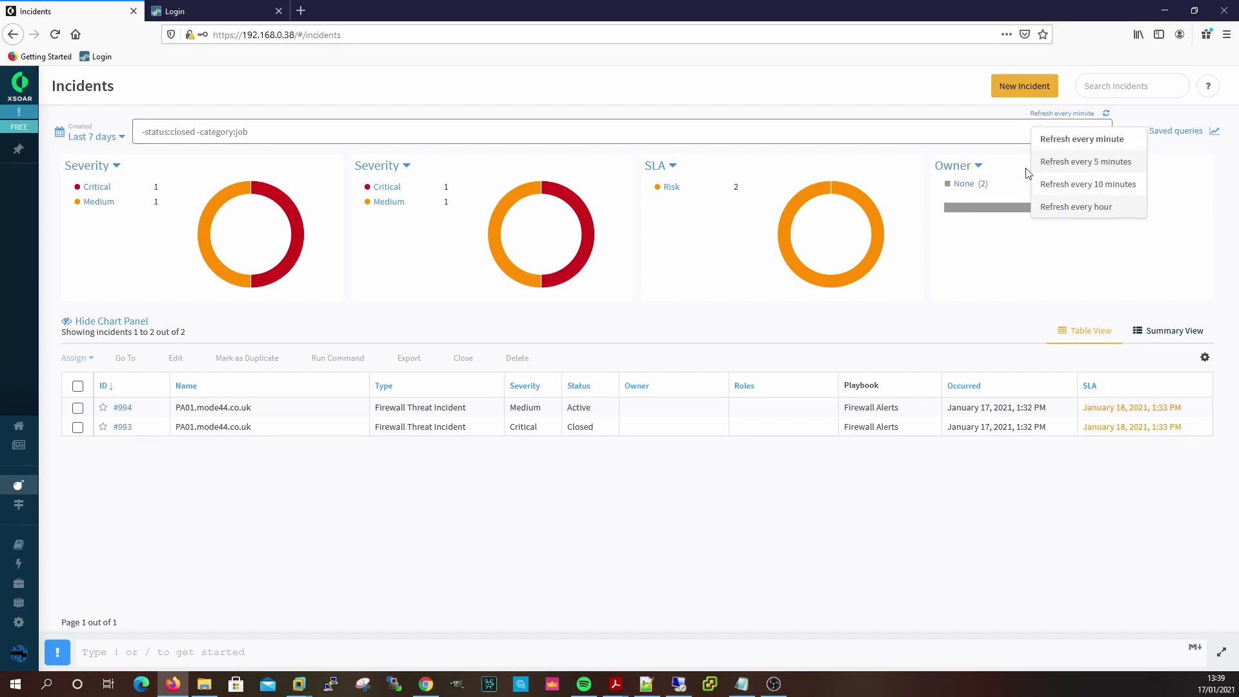